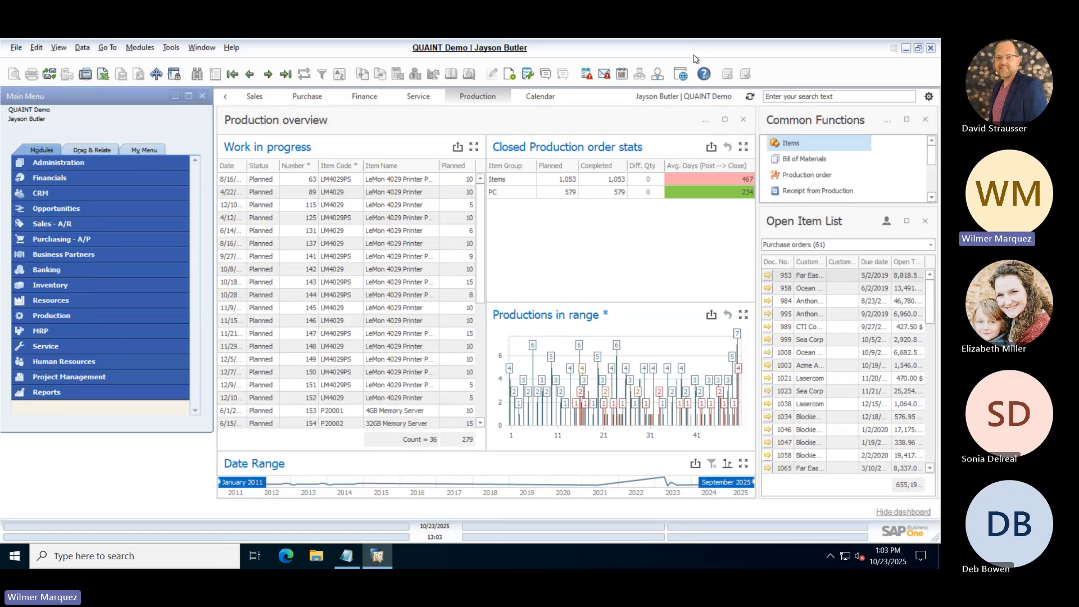
Launch the SAP Business One Web Client in the browser and log in to the QUAINT Demo (SBODemoUS) company with the prefilled credentials
{"action": "left_click", "coordinate": [104, 164]}
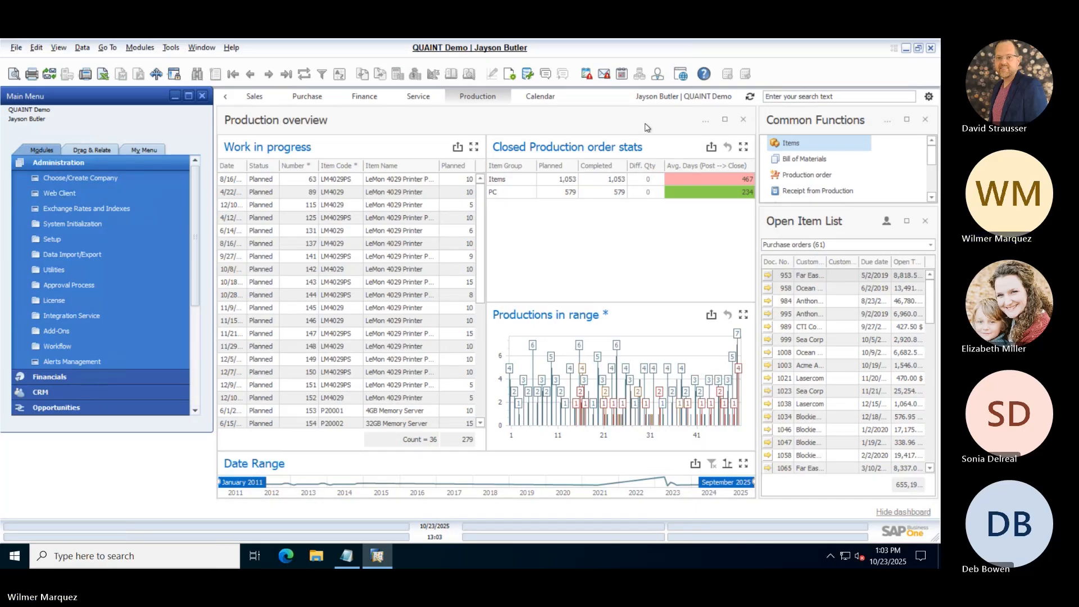
{"action": "left_click", "coordinate": [680, 80]}
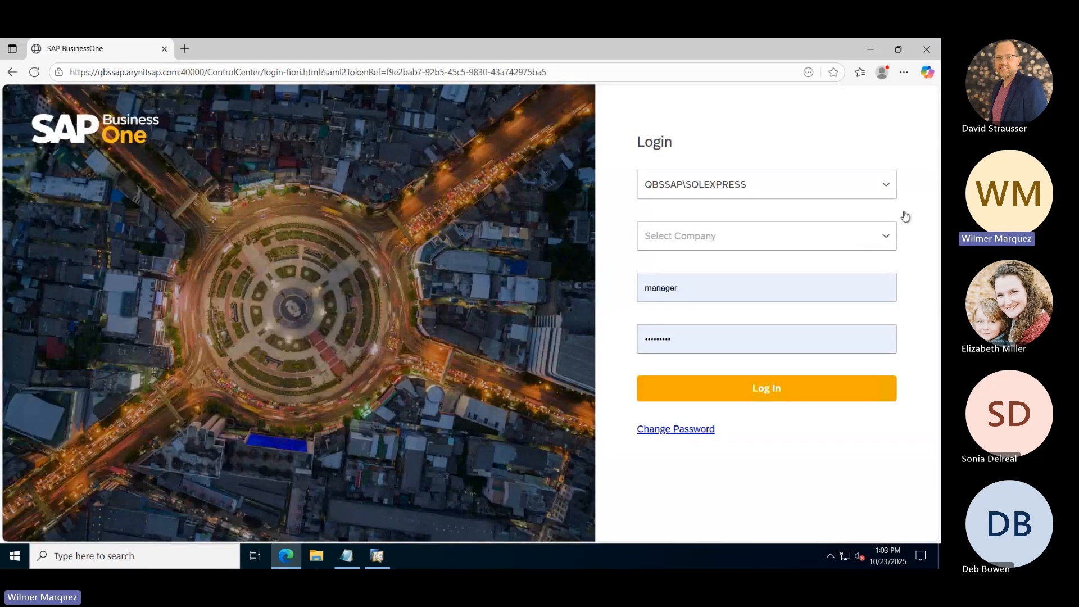
{"action": "left_click", "coordinate": [886, 238]}
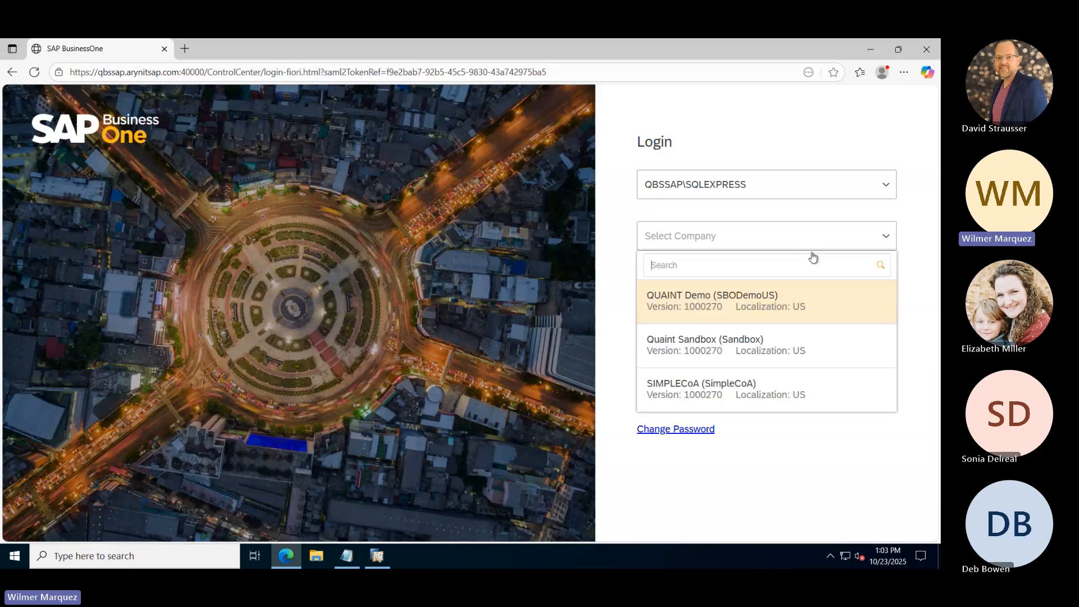
{"action": "left_click", "coordinate": [787, 296]}
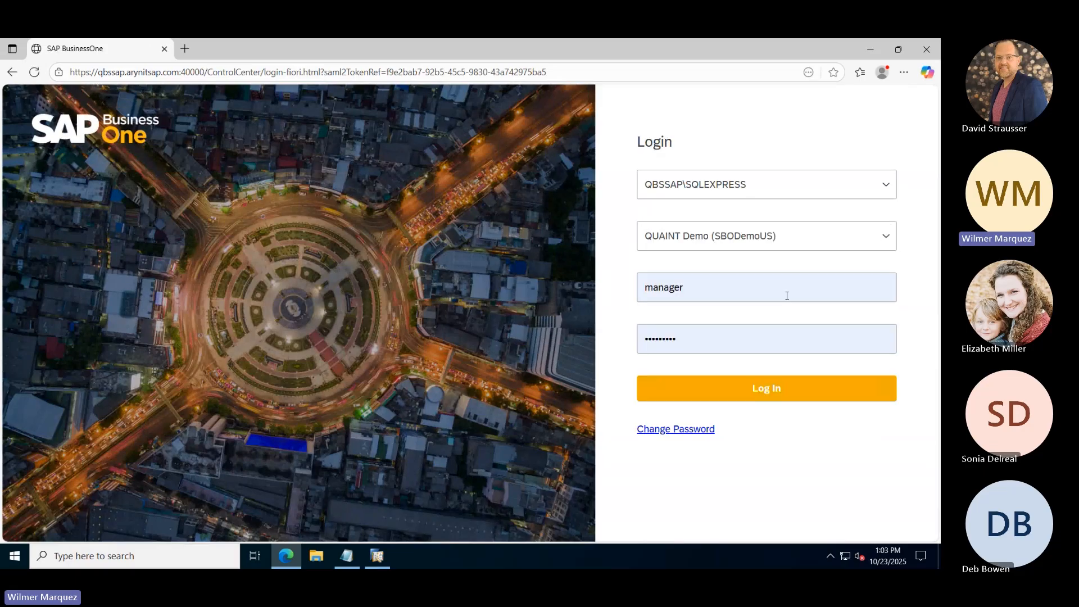
{"action": "left_click", "coordinate": [843, 396]}
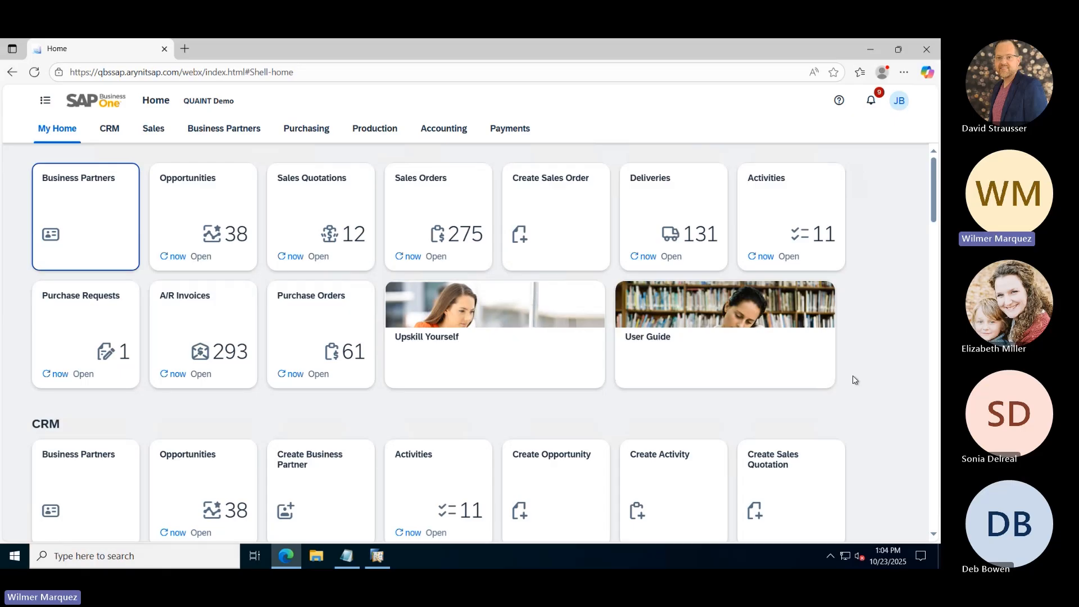
Look through the home page tiles, from My Home down to the CRM and Sales groups, and return to the start
{"action": "scroll", "coordinate": [855, 380], "scroll_direction": "down", "scroll_amount": 4}
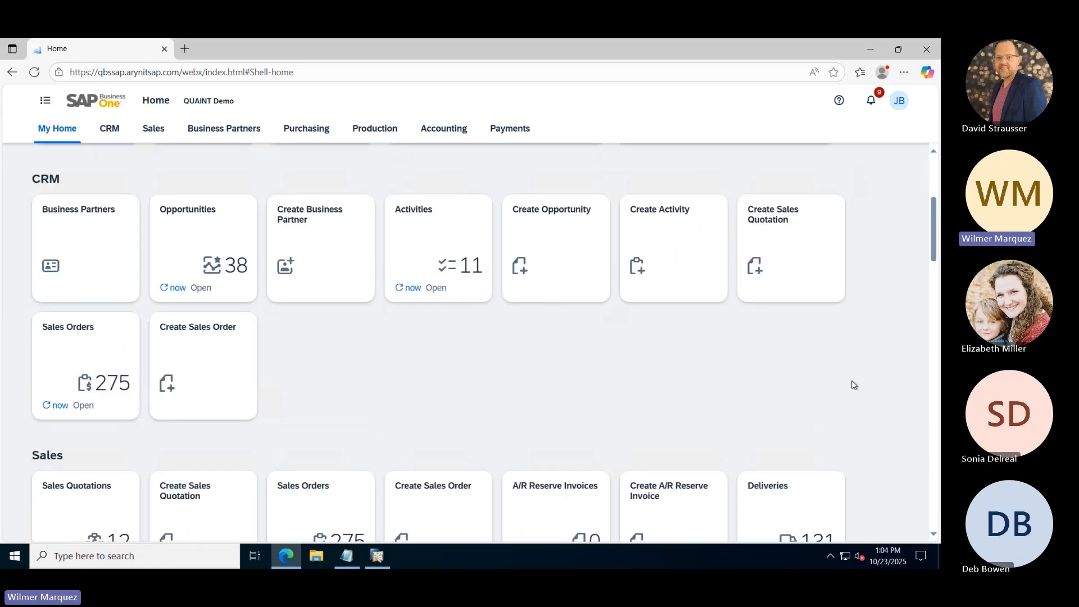
{"action": "scroll", "coordinate": [855, 385], "scroll_direction": "down", "scroll_amount": 5}
{"action": "scroll", "coordinate": [854, 384], "scroll_direction": "up", "scroll_amount": 9}
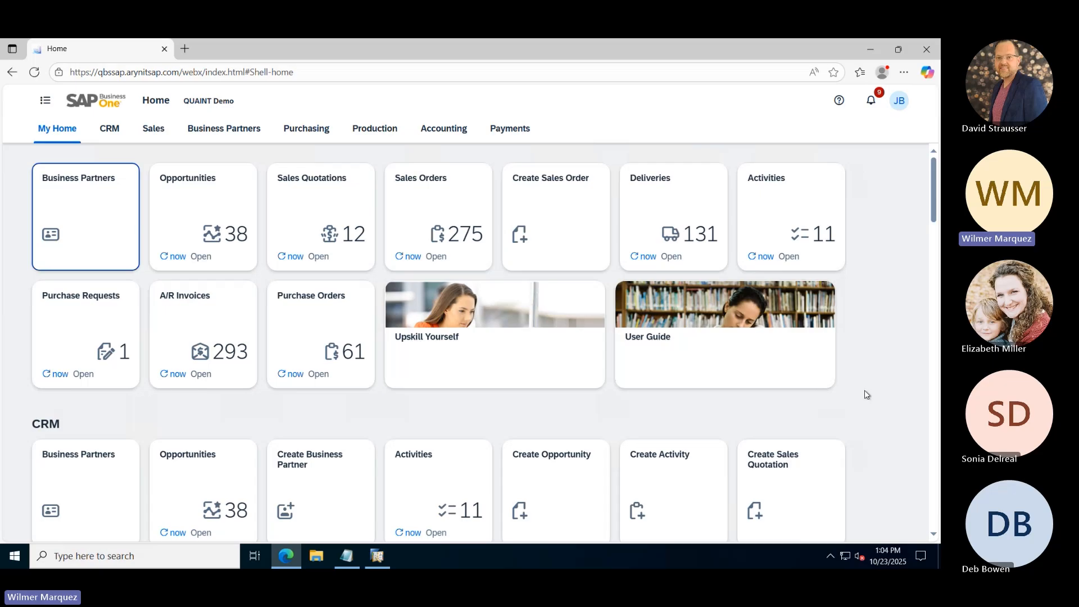
{"action": "scroll", "coordinate": [866, 392], "scroll_direction": "down", "scroll_amount": 4}
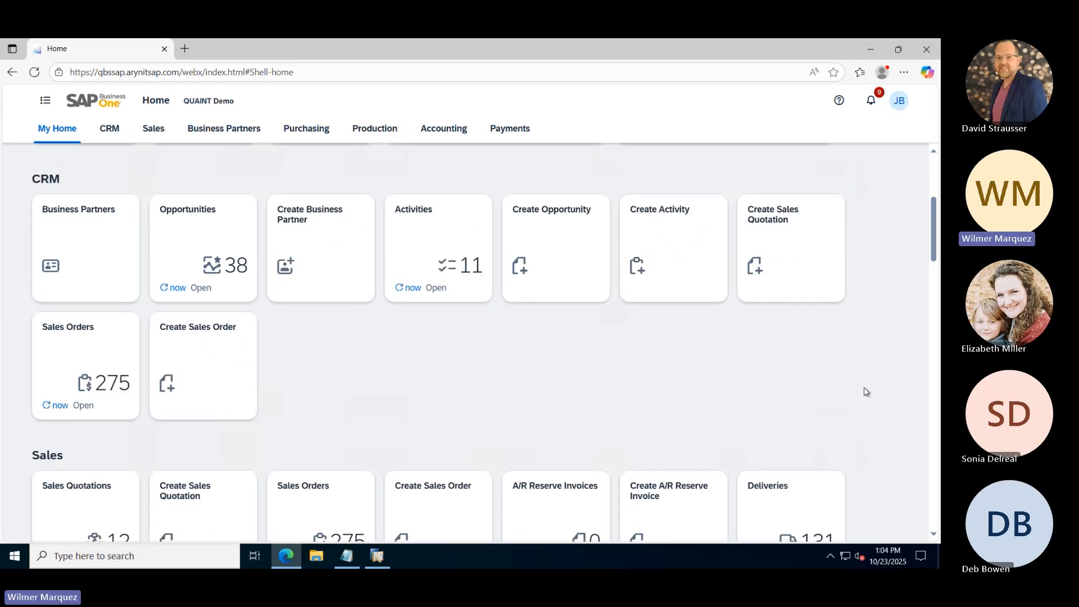
{"action": "scroll", "coordinate": [862, 390], "scroll_direction": "up", "scroll_amount": 4}
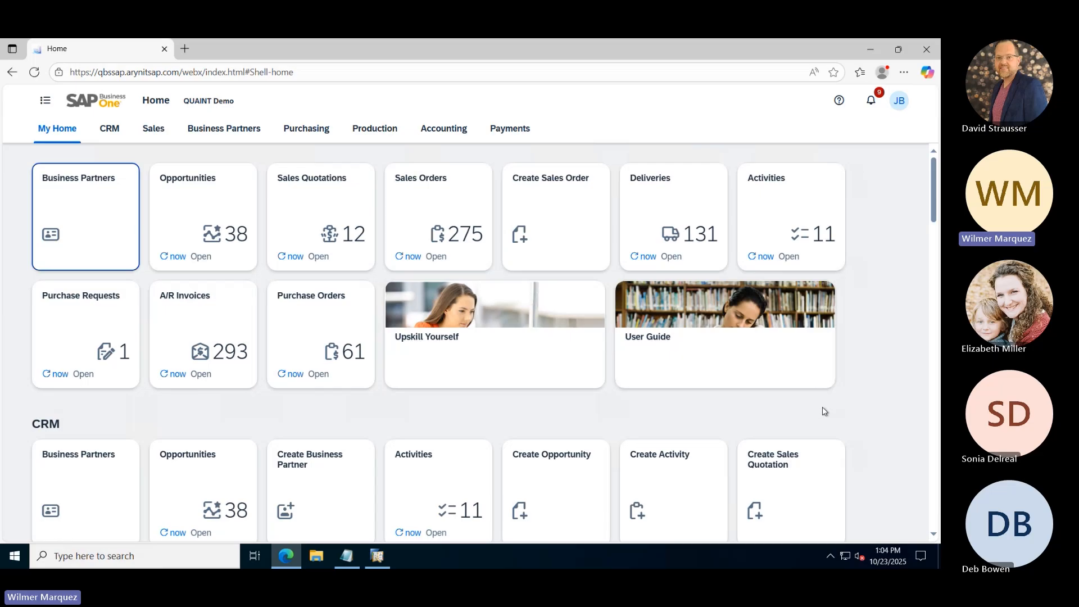
{"action": "left_click", "coordinate": [869, 354]}
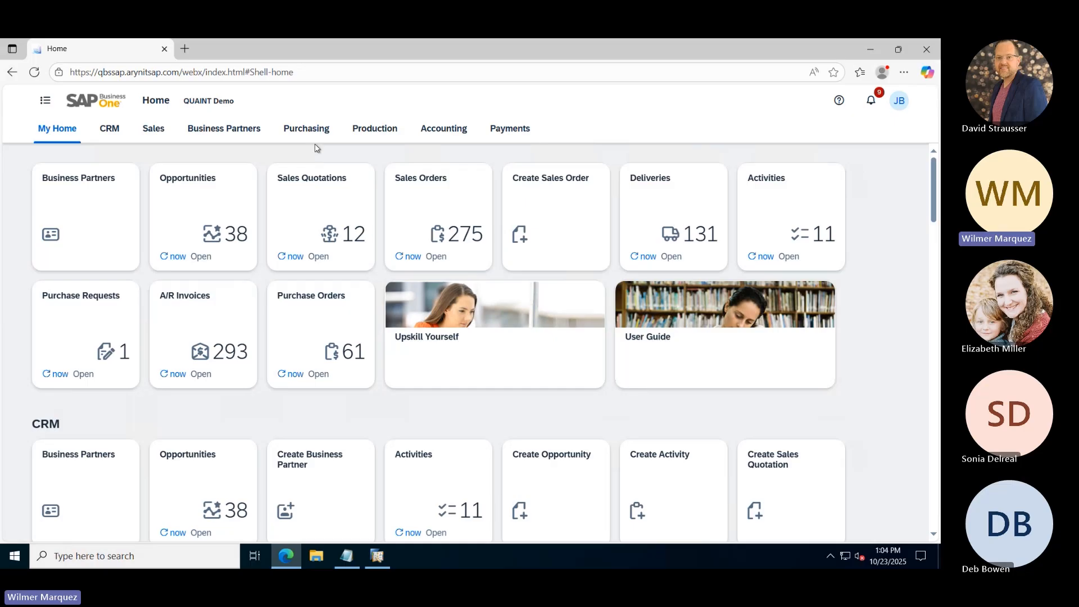
Show the side navigation, look through its list of modules, and hide it again
{"action": "left_click", "coordinate": [45, 101]}
{"action": "left_click", "coordinate": [44, 103]}
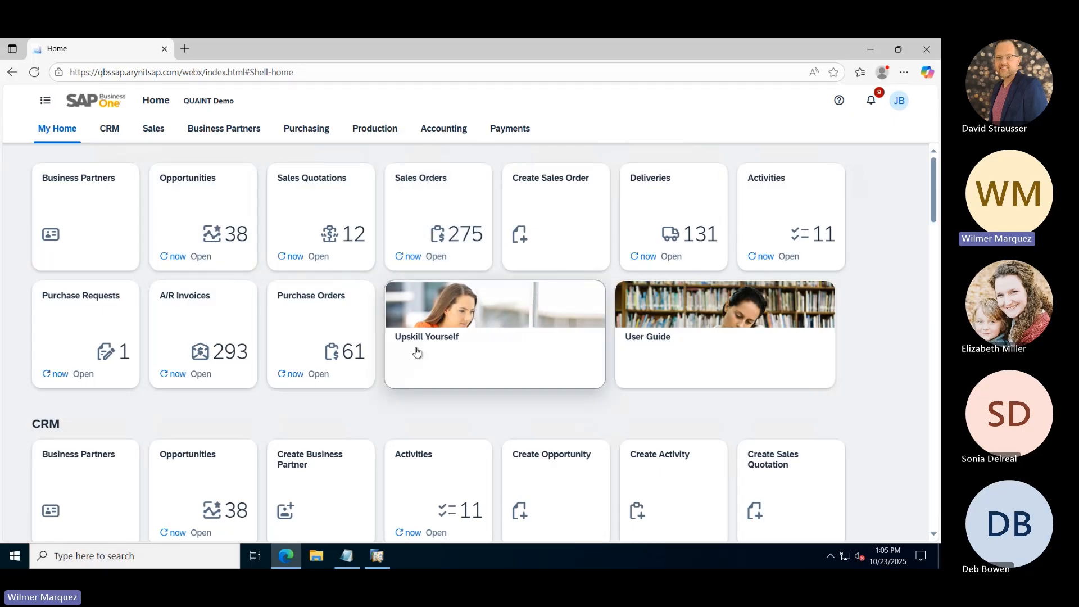
{"action": "left_click", "coordinate": [45, 101]}
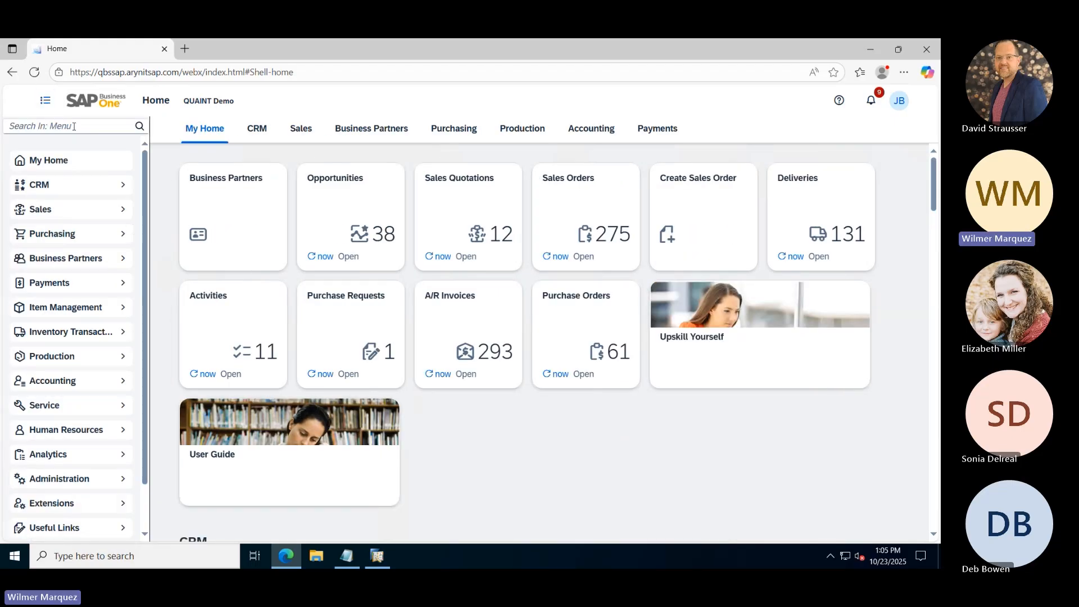
{"action": "scroll", "coordinate": [109, 289], "scroll_direction": "down", "scroll_amount": 1}
{"action": "scroll", "coordinate": [93, 308], "scroll_direction": "up", "scroll_amount": 1}
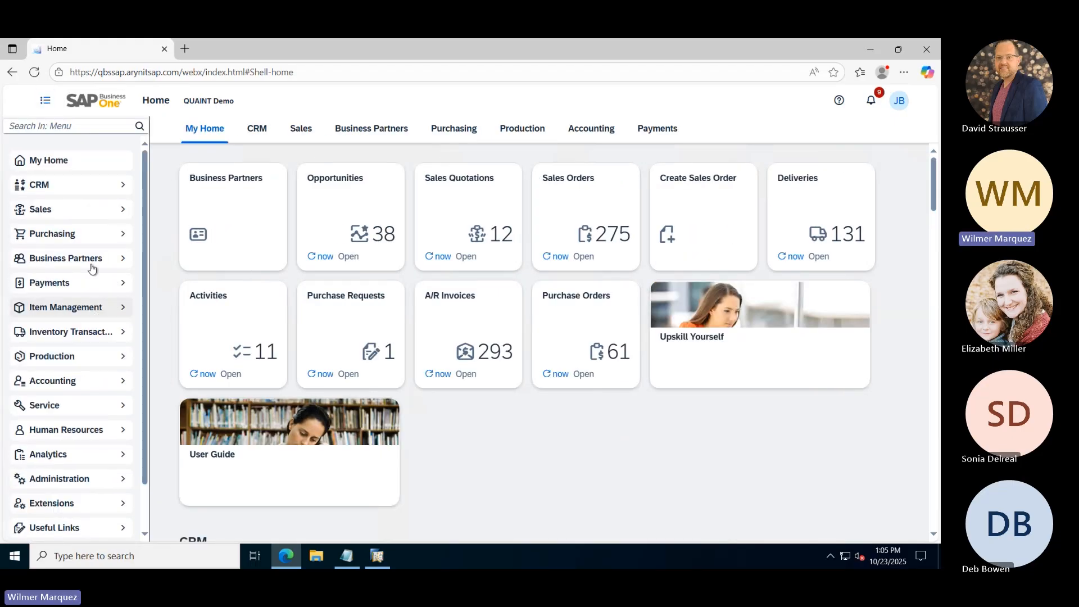
{"action": "left_click", "coordinate": [45, 101]}
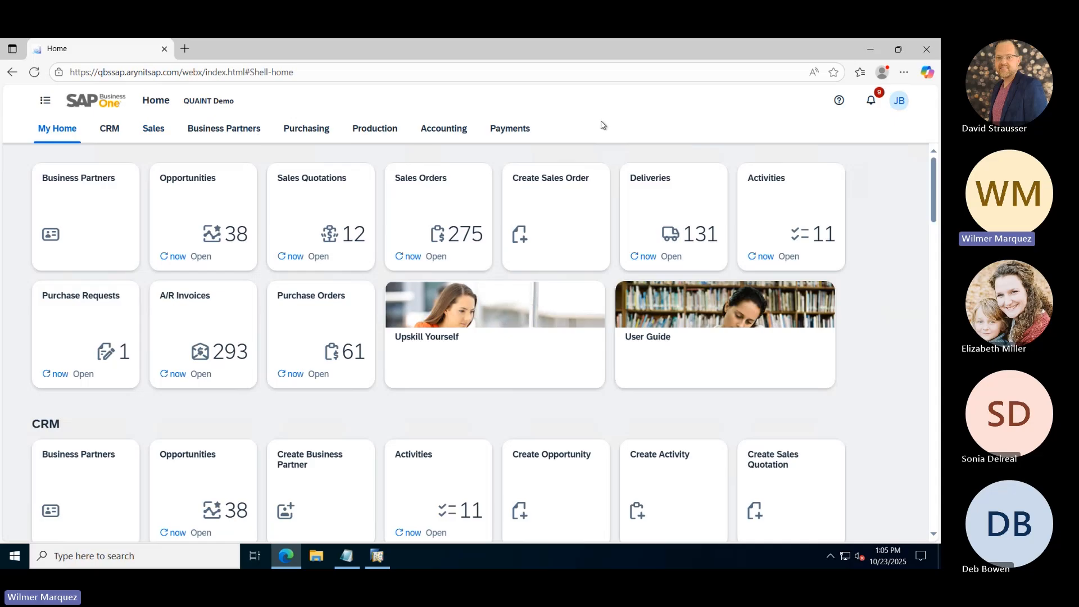
View the application's version information, and look through the recent activities list in Quick Access
{"action": "left_click", "coordinate": [900, 103]}
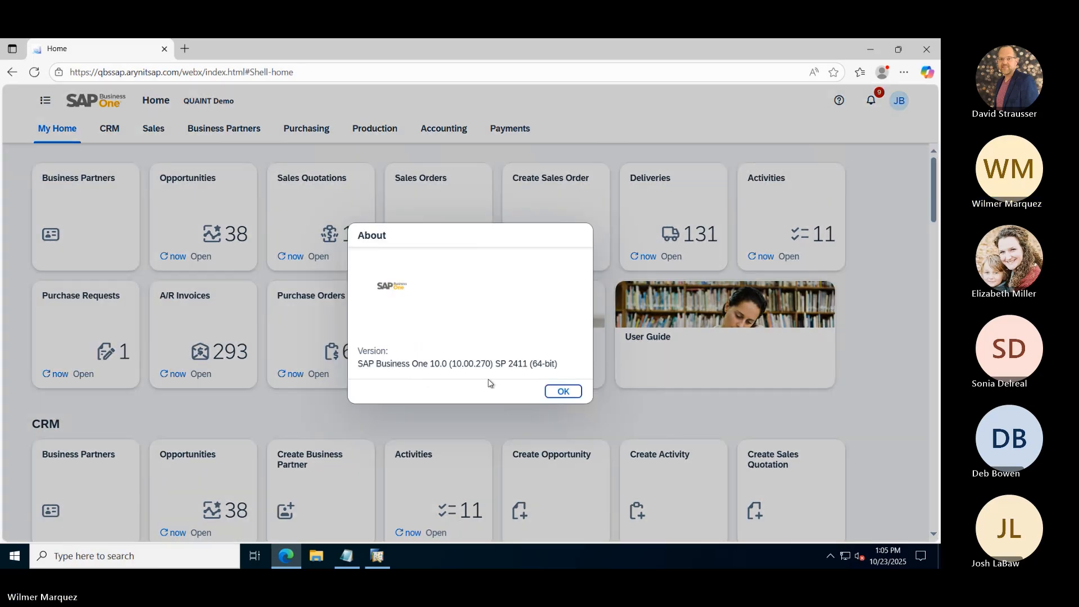
{"action": "left_click", "coordinate": [562, 391]}
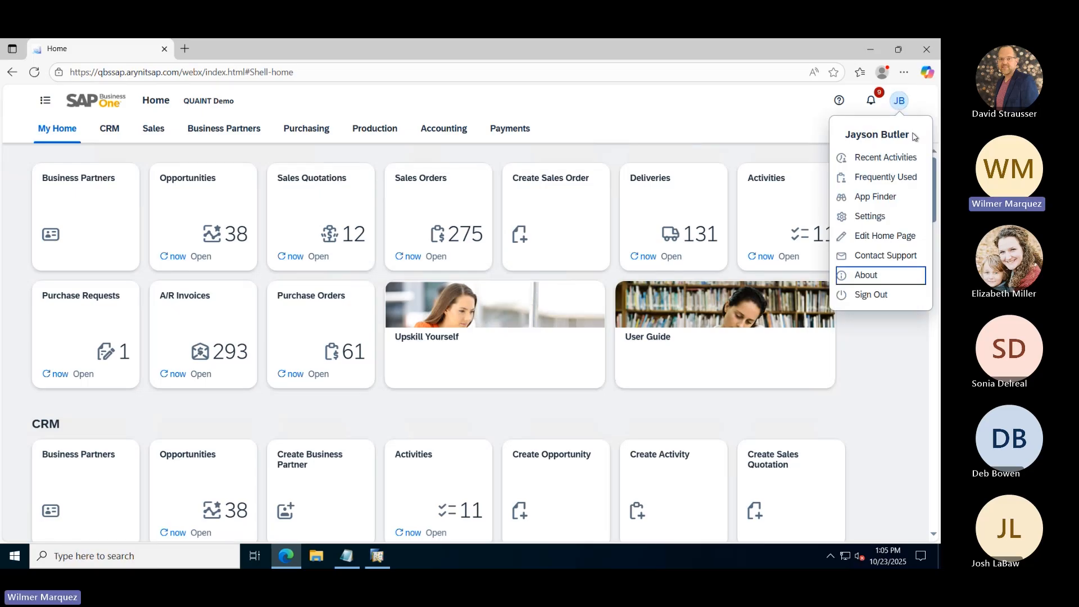
{"action": "left_click", "coordinate": [886, 159]}
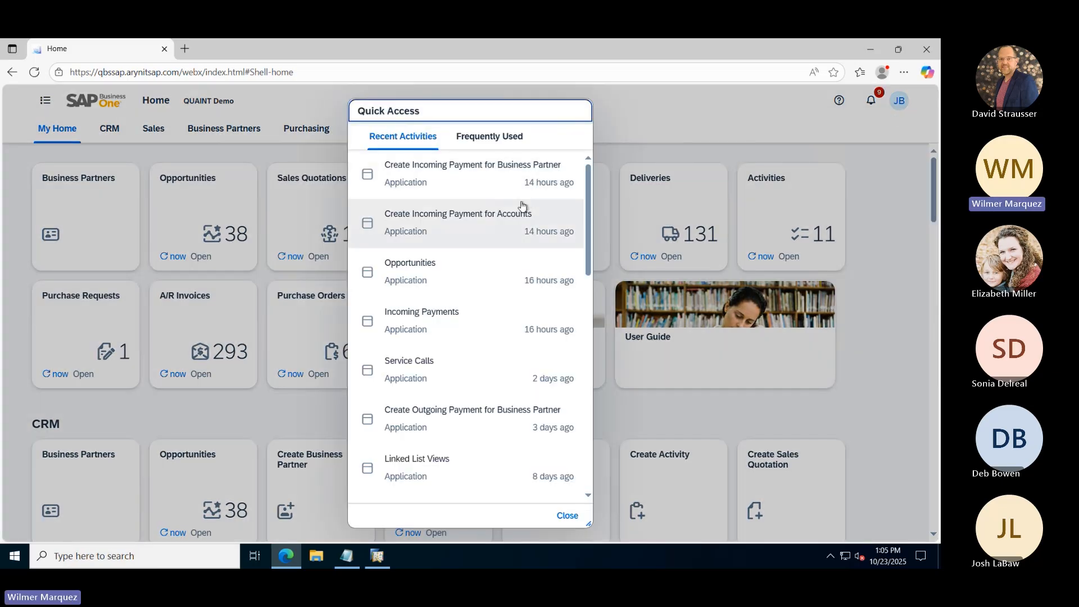
{"action": "scroll", "coordinate": [504, 213], "scroll_direction": "down", "scroll_amount": 5}
{"action": "scroll", "coordinate": [504, 217], "scroll_direction": "up", "scroll_amount": 5}
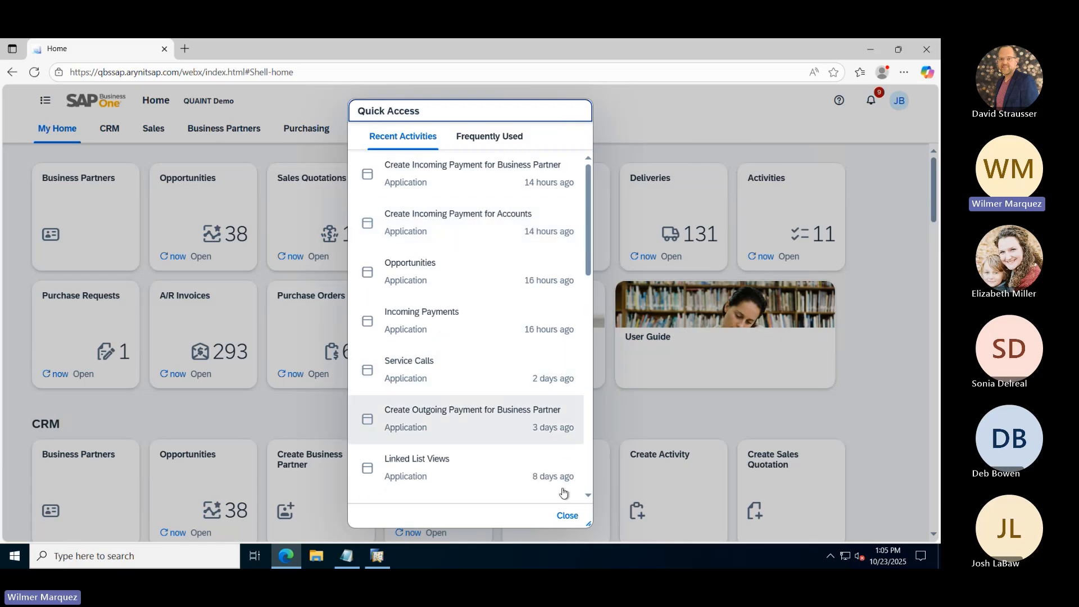
{"action": "left_click", "coordinate": [568, 515]}
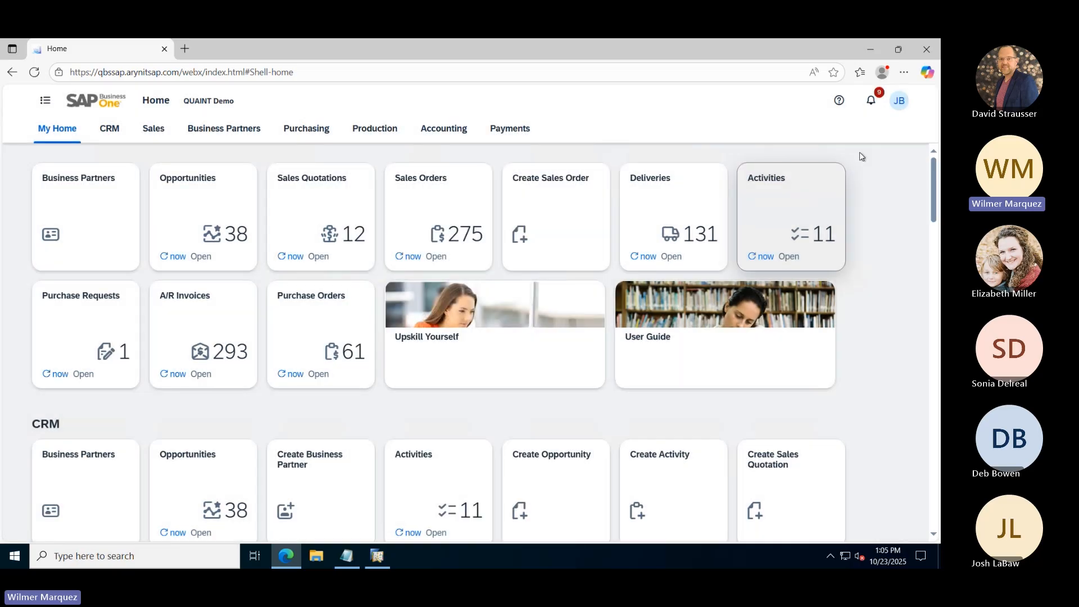
Review the user settings pages from Appearance to Notifications, and leave the settings without saving
{"action": "left_click", "coordinate": [899, 101]}
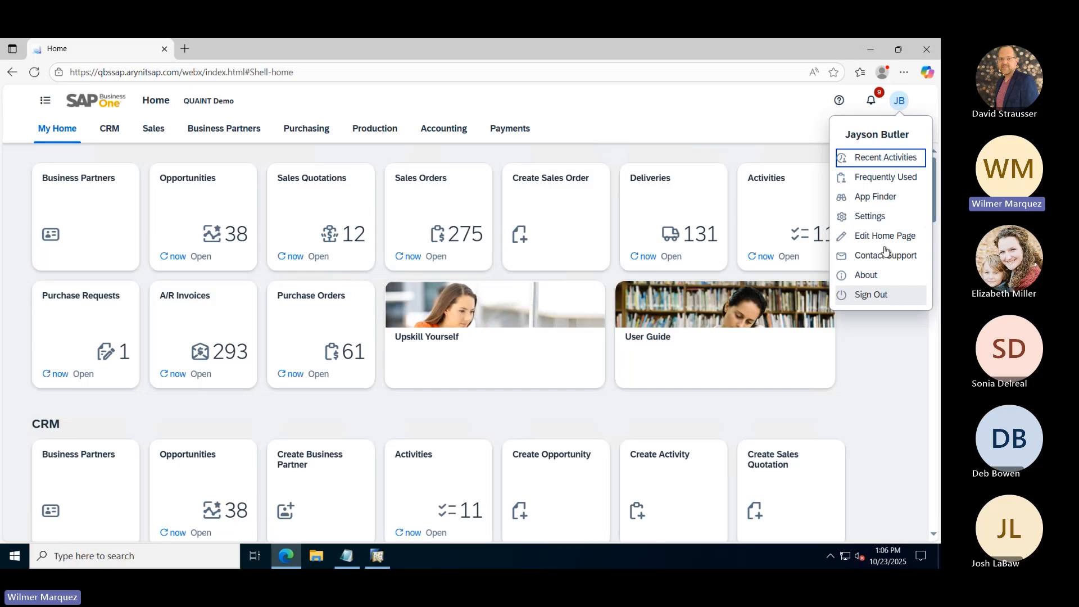
{"action": "left_click", "coordinate": [884, 219]}
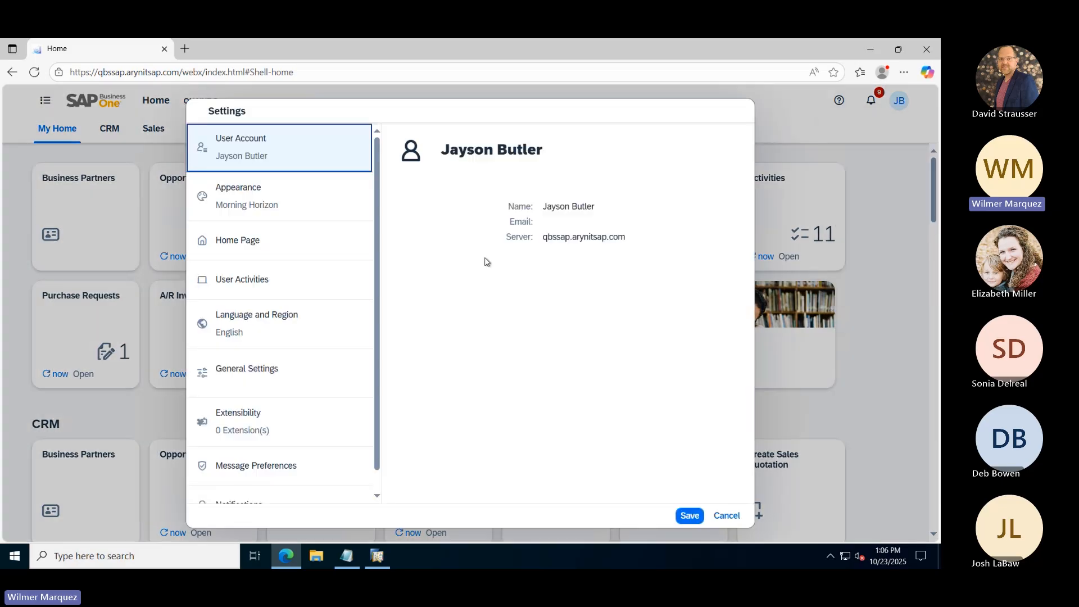
{"action": "left_click", "coordinate": [284, 196]}
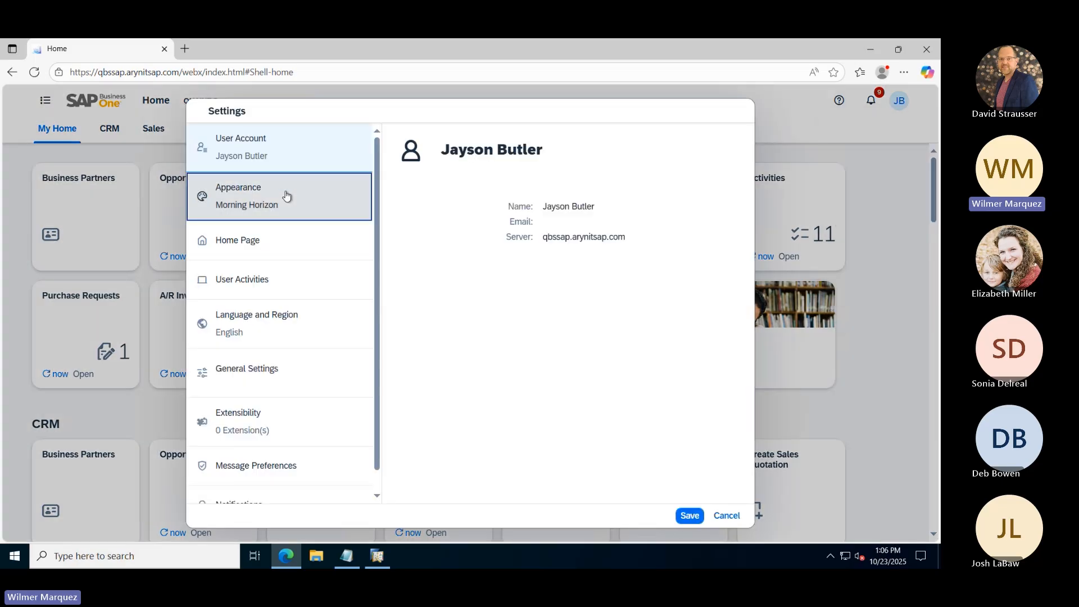
{"action": "left_click", "coordinate": [305, 247]}
{"action": "left_click", "coordinate": [301, 281]}
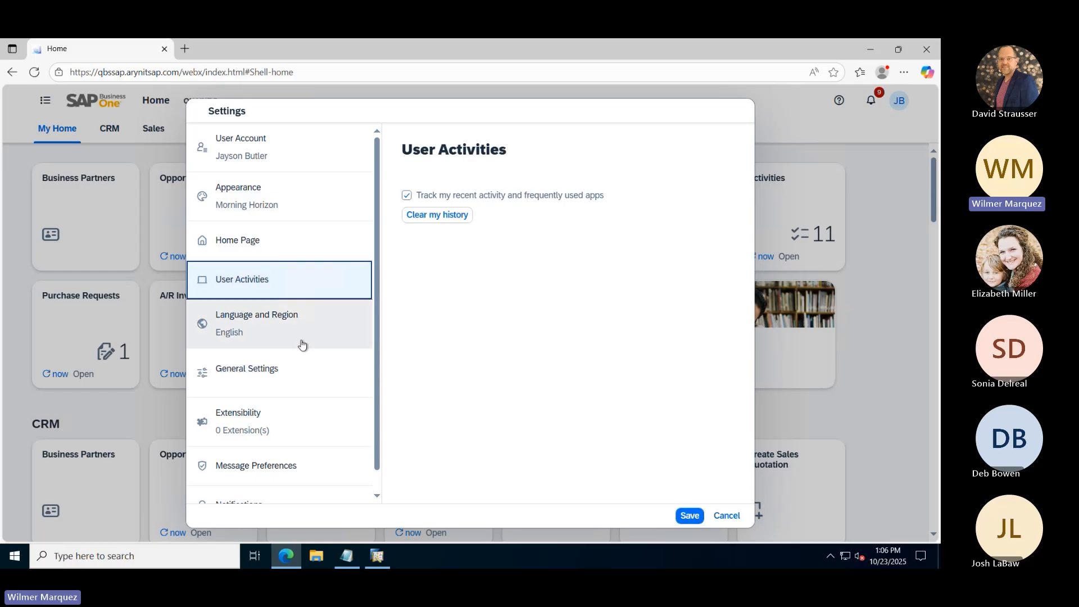
{"action": "left_click", "coordinate": [308, 324]}
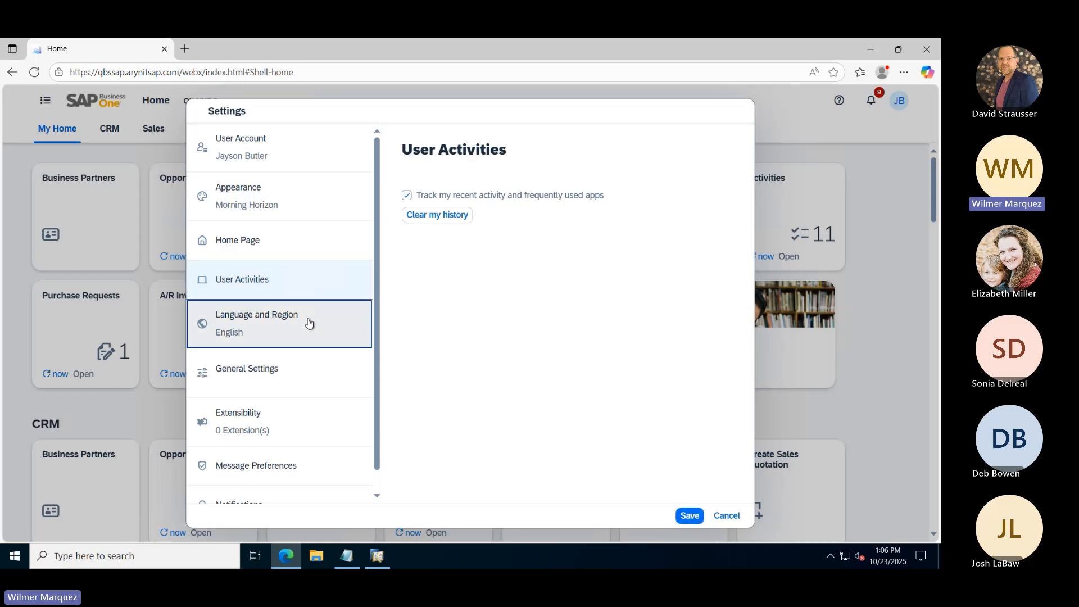
{"action": "left_click", "coordinate": [301, 419]}
{"action": "left_click", "coordinate": [284, 353]}
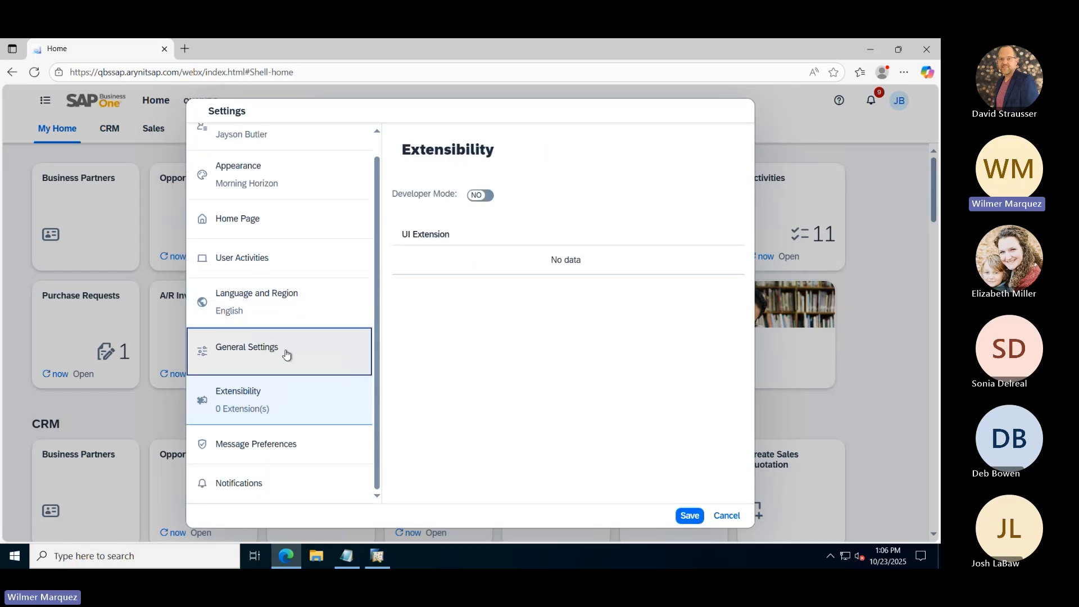
{"action": "left_click", "coordinate": [315, 444]}
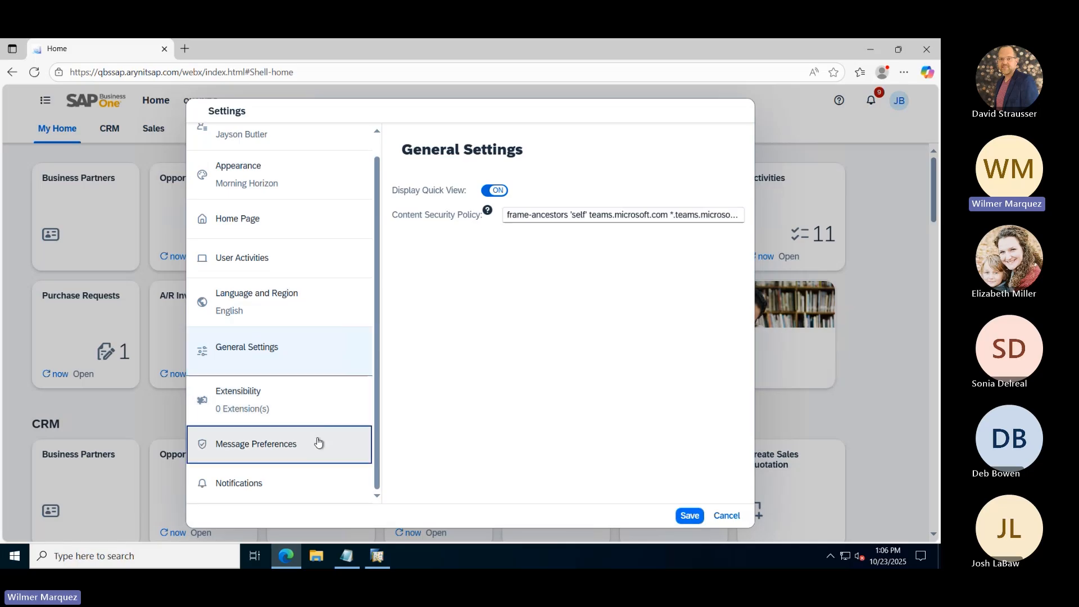
{"action": "left_click", "coordinate": [305, 482]}
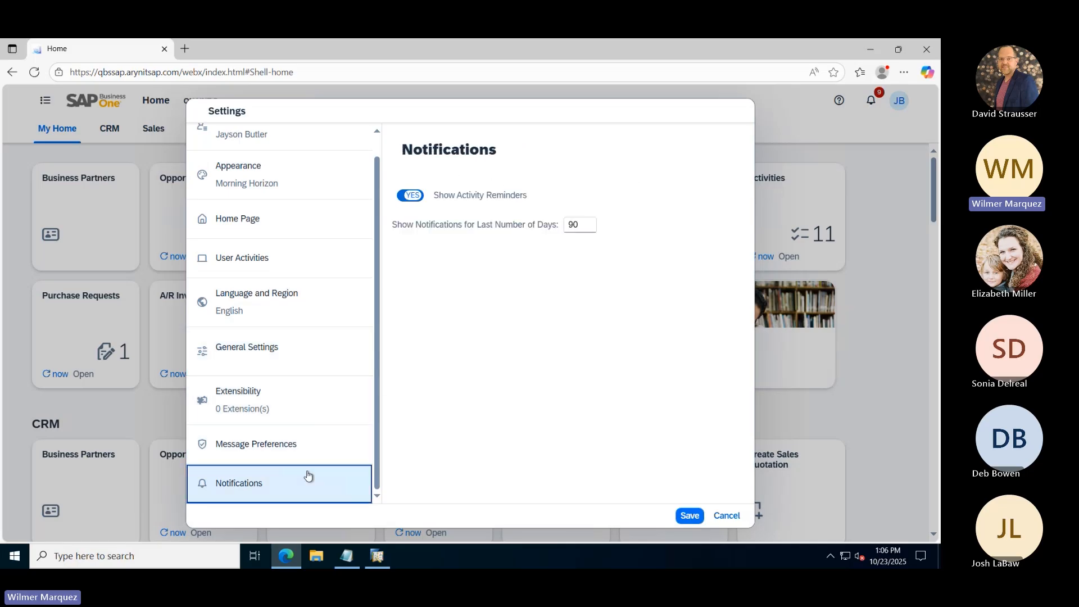
{"action": "scroll", "coordinate": [309, 409], "scroll_direction": "up", "scroll_amount": 1}
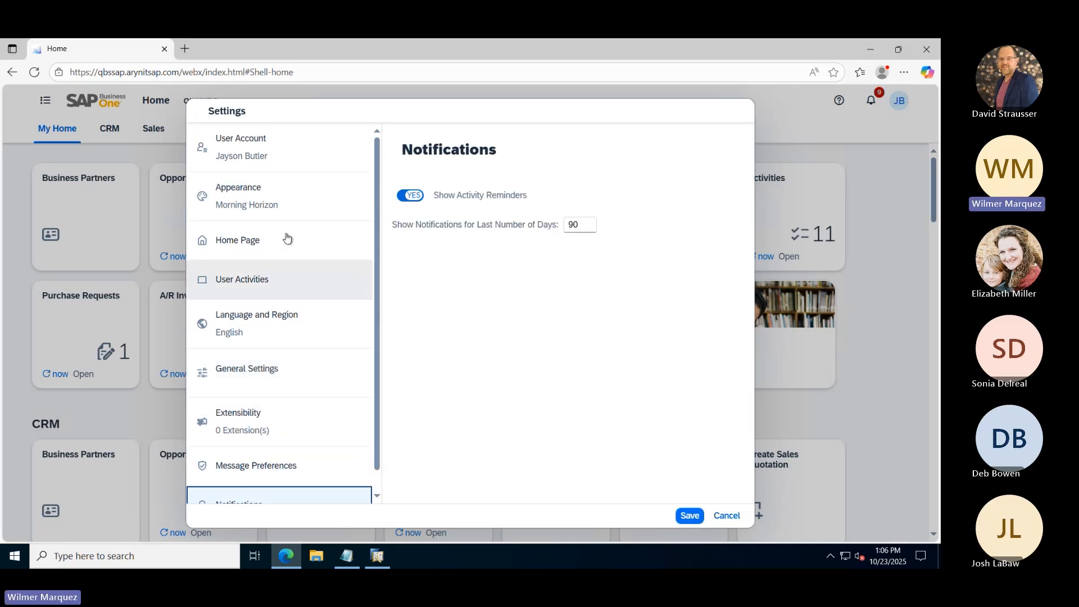
{"action": "left_click", "coordinate": [727, 515]}
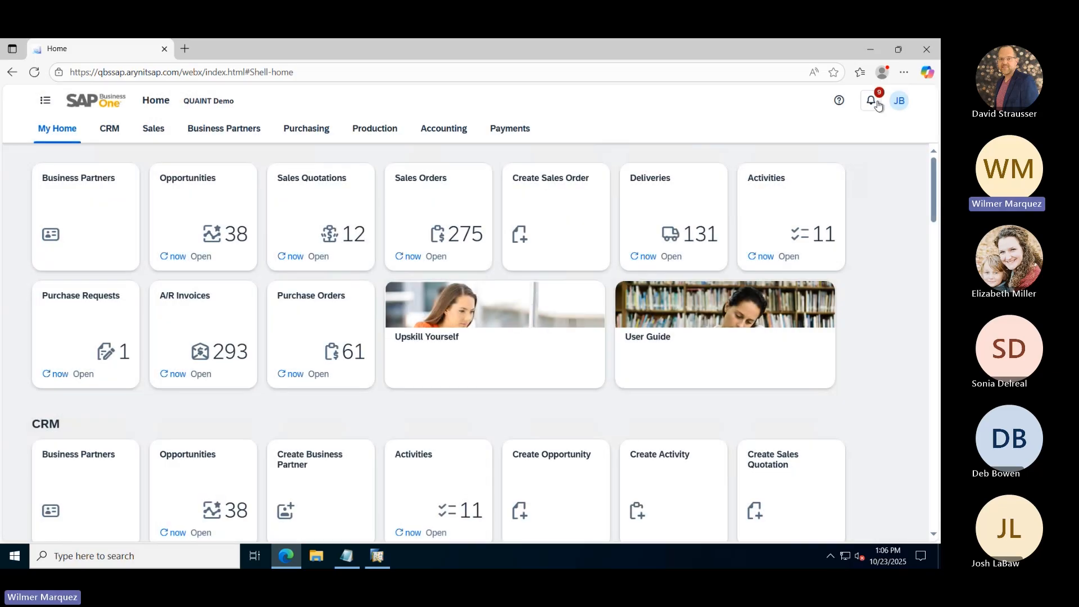
Review the notifications in the complete list, by date and by priority, and bring the complete list up again
{"action": "left_click", "coordinate": [878, 105]}
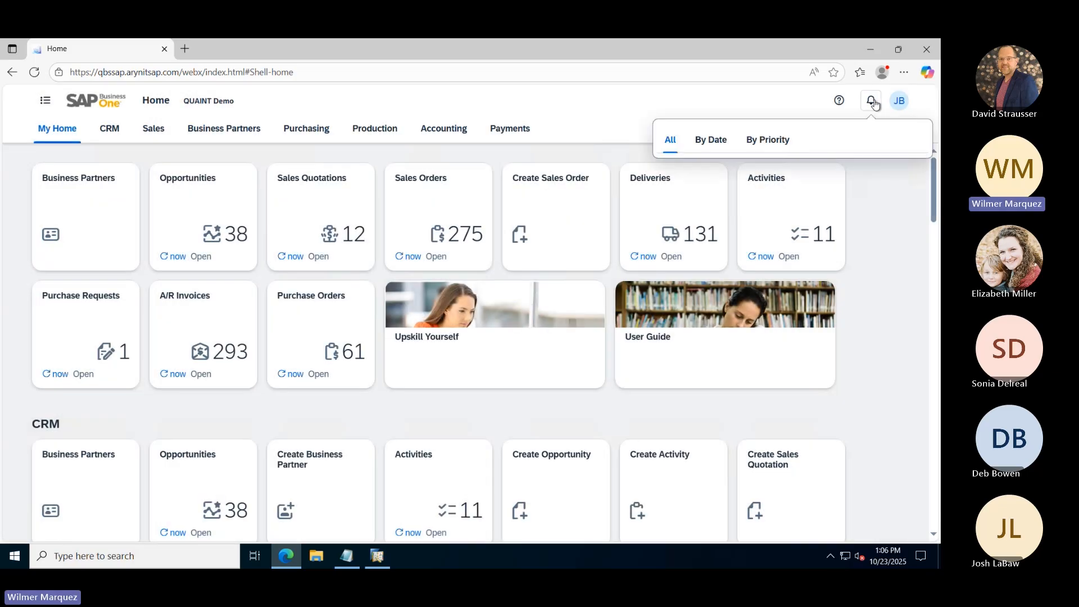
{"action": "scroll", "coordinate": [819, 362], "scroll_direction": "down", "scroll_amount": 5}
{"action": "scroll", "coordinate": [818, 362], "scroll_direction": "up", "scroll_amount": 5}
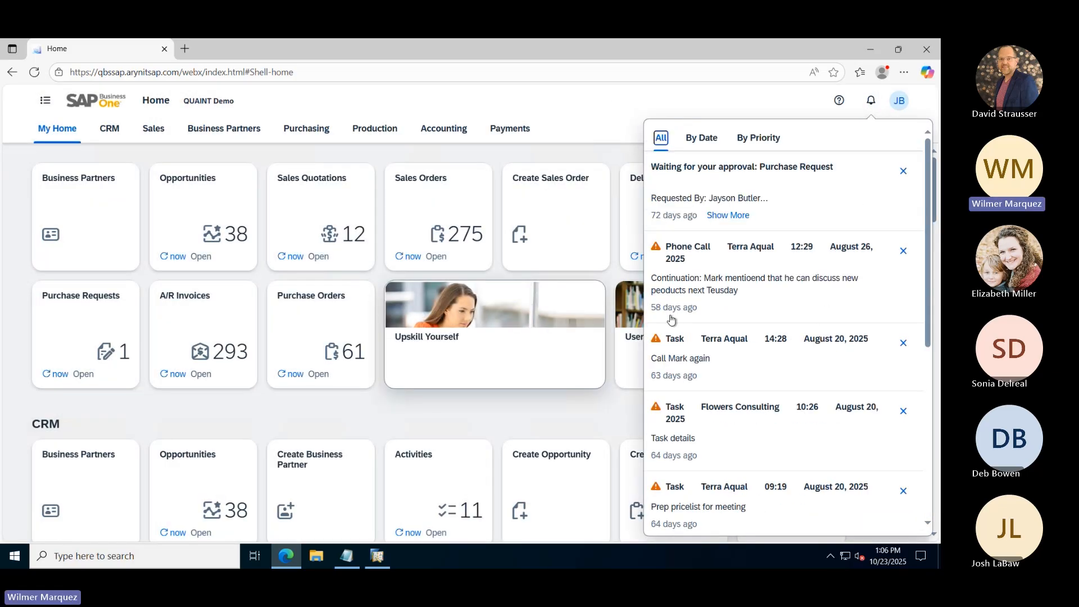
{"action": "left_click", "coordinate": [701, 138]}
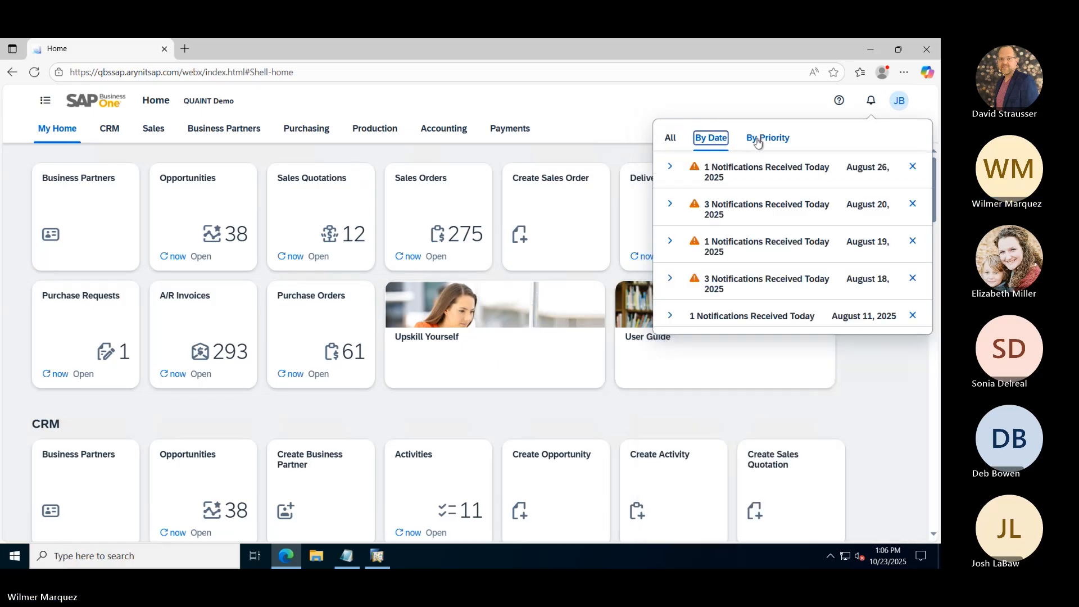
{"action": "left_click", "coordinate": [758, 138]}
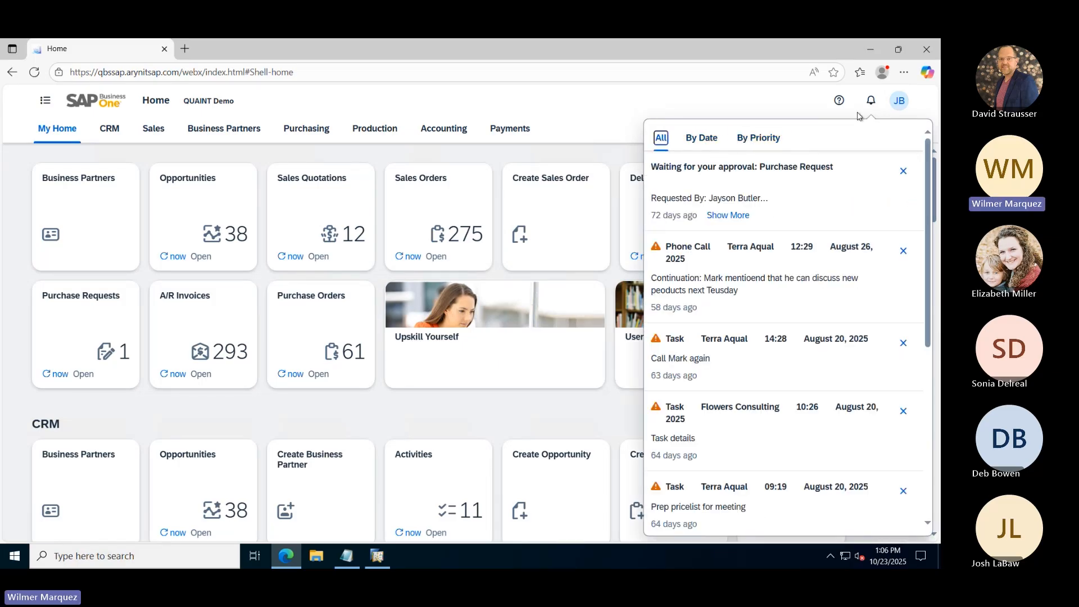
{"action": "left_click", "coordinate": [869, 105]}
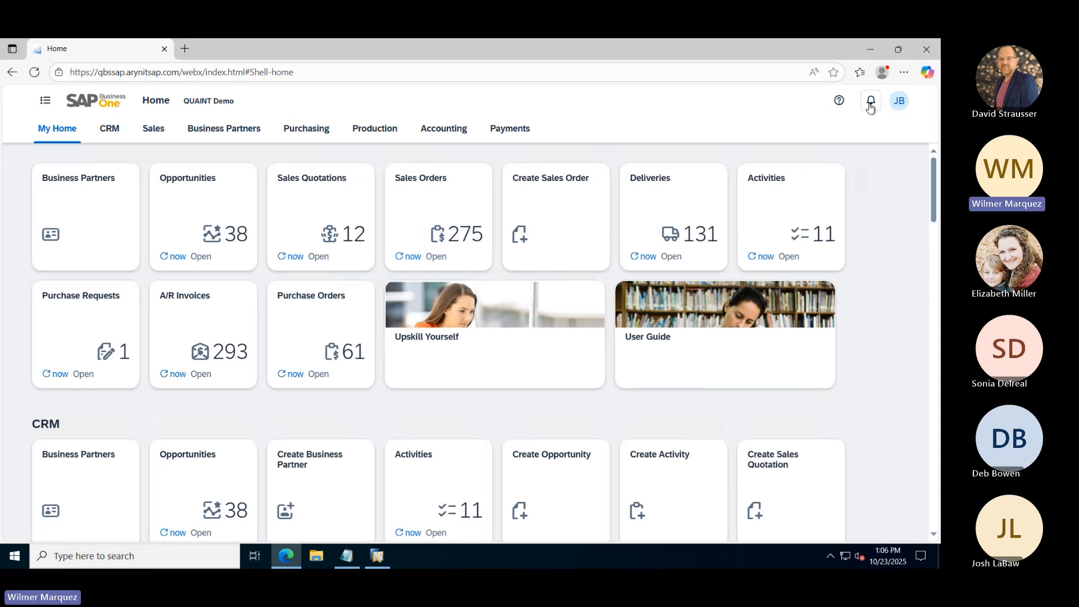
{"action": "left_click", "coordinate": [870, 106]}
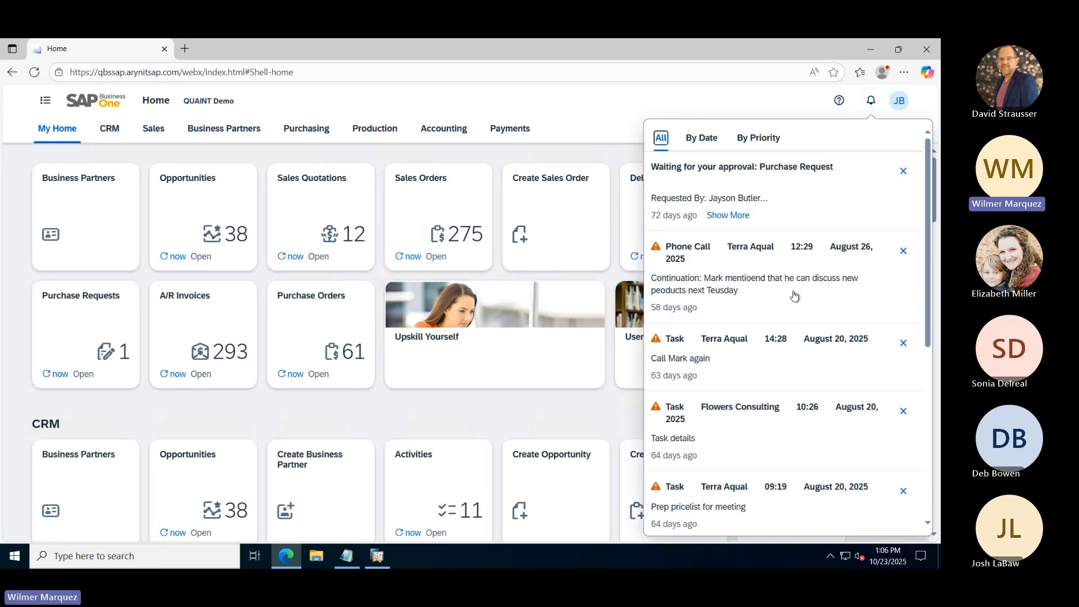
Look through the remaining notifications in the complete list and close the notifications
{"action": "scroll", "coordinate": [787, 315], "scroll_direction": "down", "scroll_amount": 5}
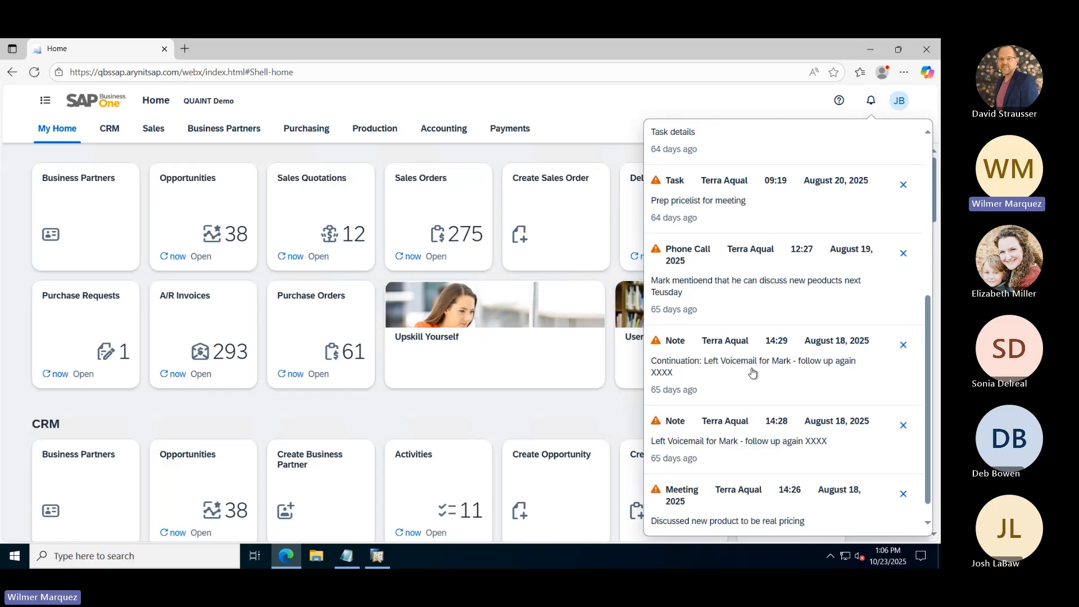
{"action": "scroll", "coordinate": [754, 367], "scroll_direction": "up", "scroll_amount": 5}
{"action": "left_click", "coordinate": [871, 101]}
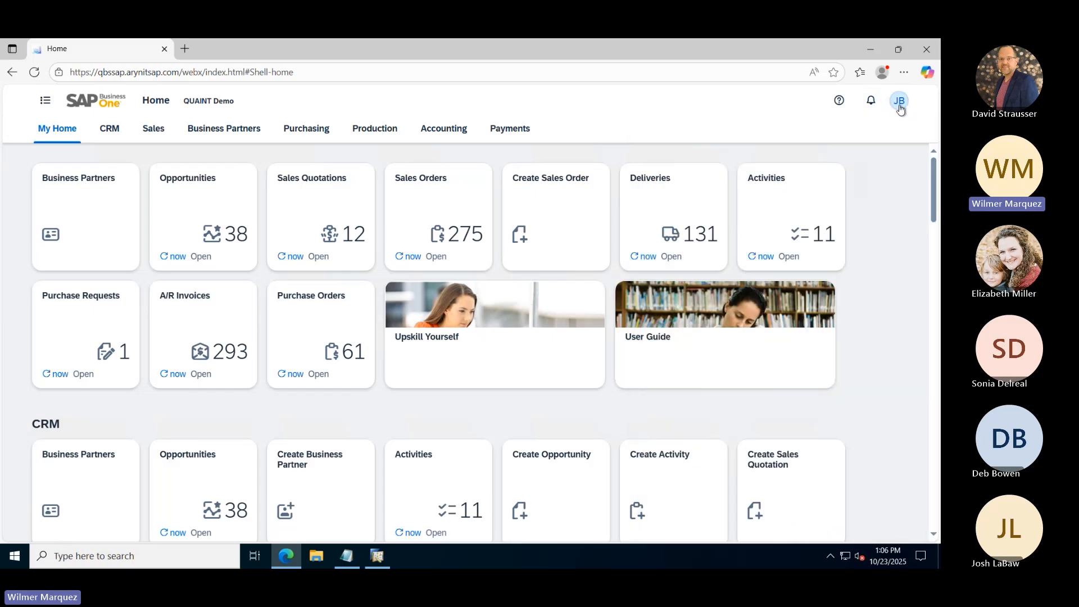
Open the home page for editing, look through the tile groups from My Home to Sales, and leave editing without changes
{"action": "left_click", "coordinate": [899, 101]}
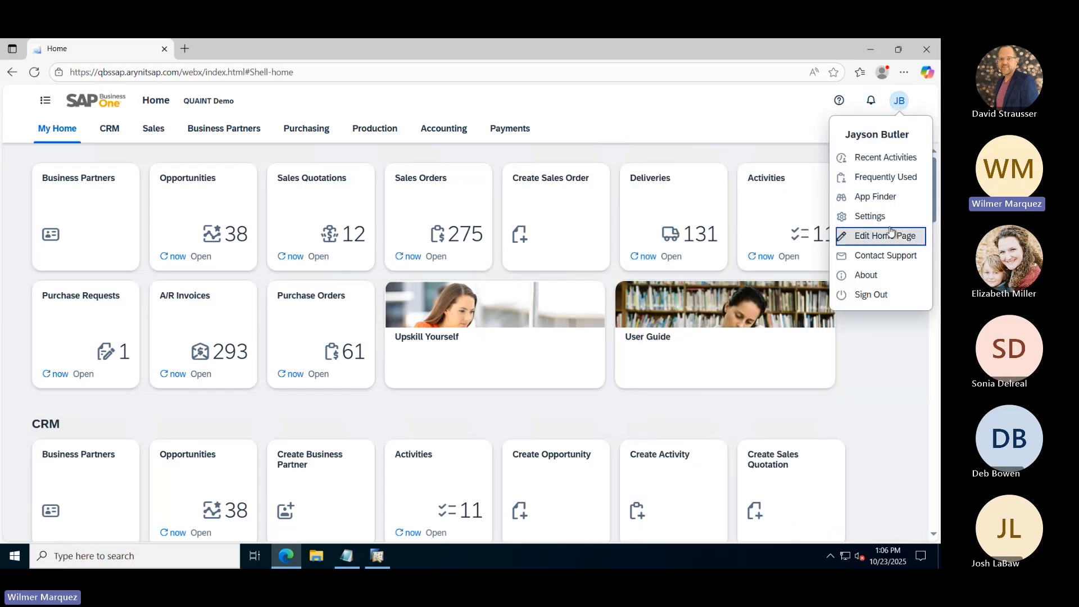
{"action": "left_click", "coordinate": [910, 236]}
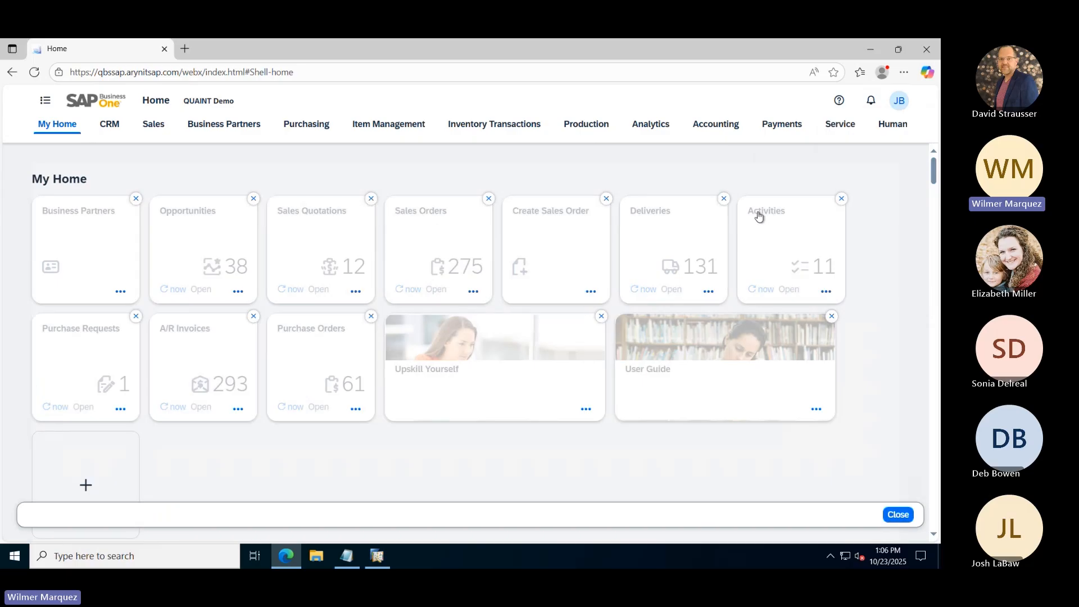
{"action": "scroll", "coordinate": [899, 258], "scroll_direction": "down", "scroll_amount": 15}
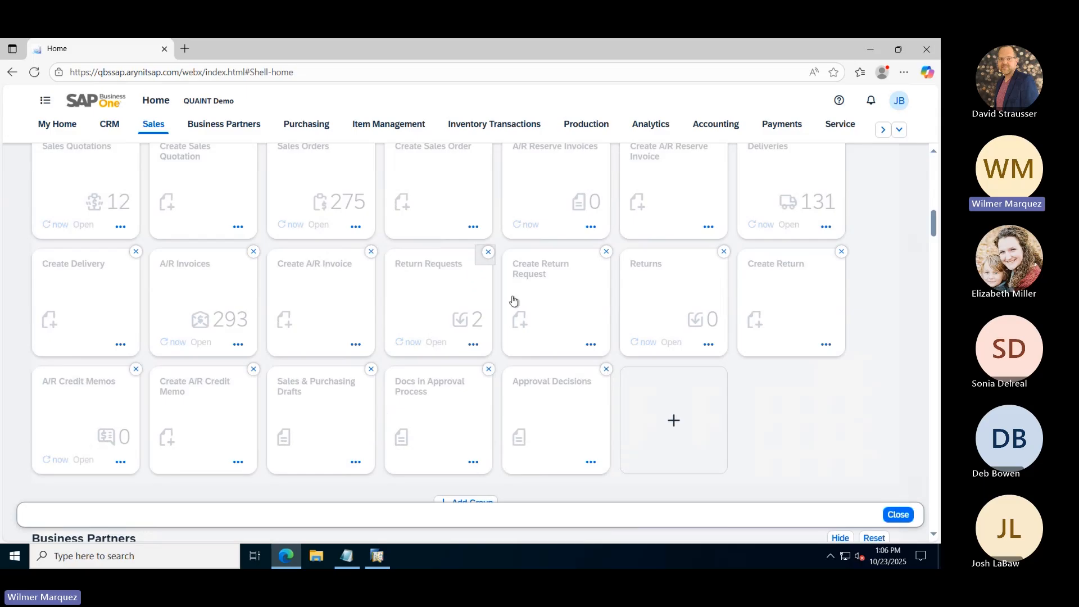
{"action": "scroll", "coordinate": [507, 349], "scroll_direction": "up", "scroll_amount": 12}
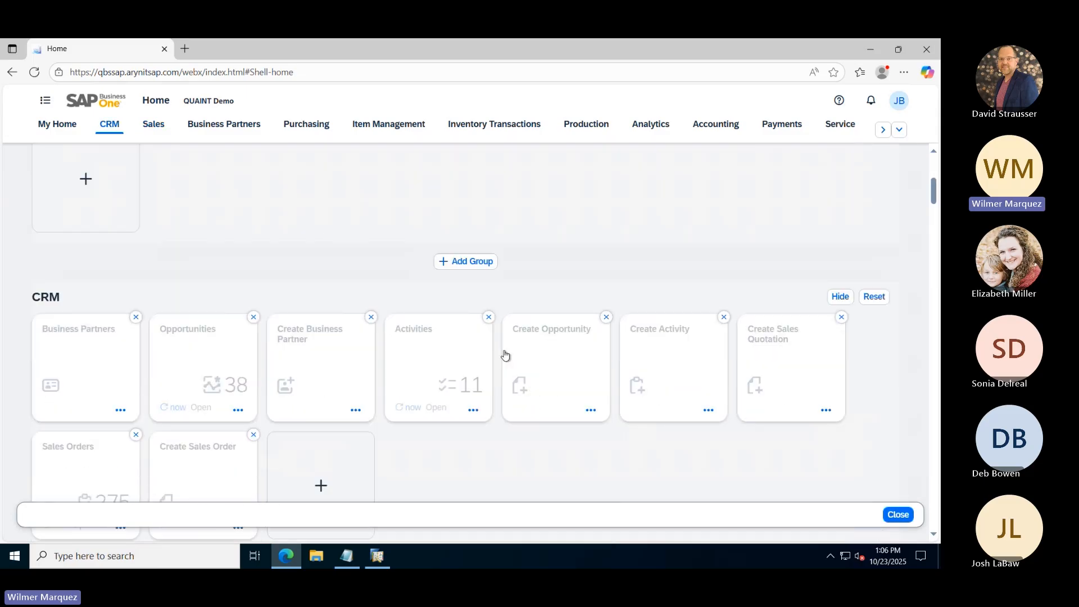
{"action": "scroll", "coordinate": [500, 354], "scroll_direction": "up", "scroll_amount": 1}
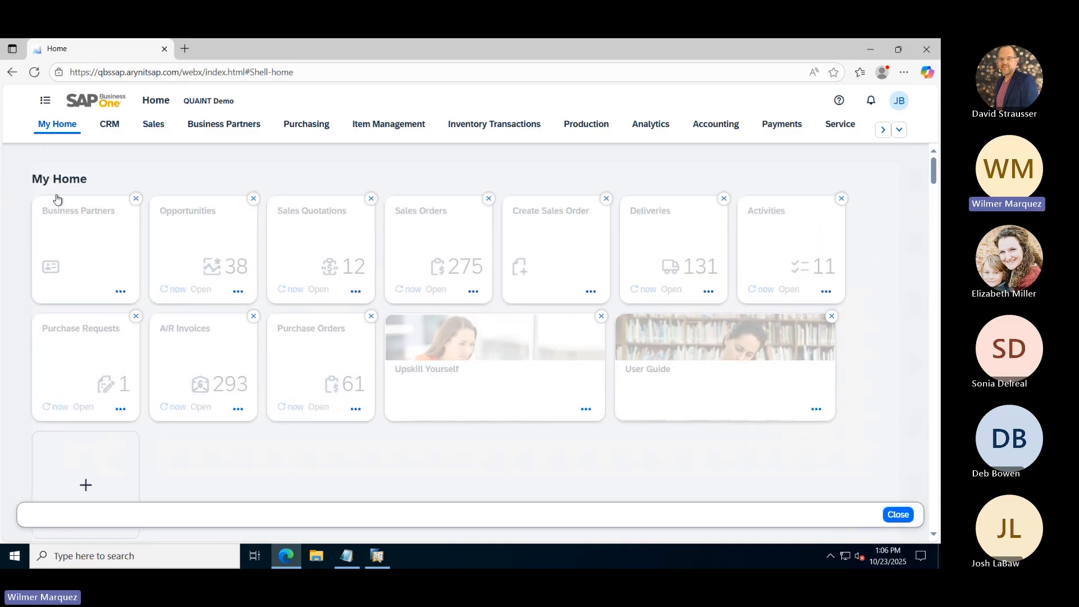
{"action": "scroll", "coordinate": [97, 425], "scroll_direction": "down", "scroll_amount": 4}
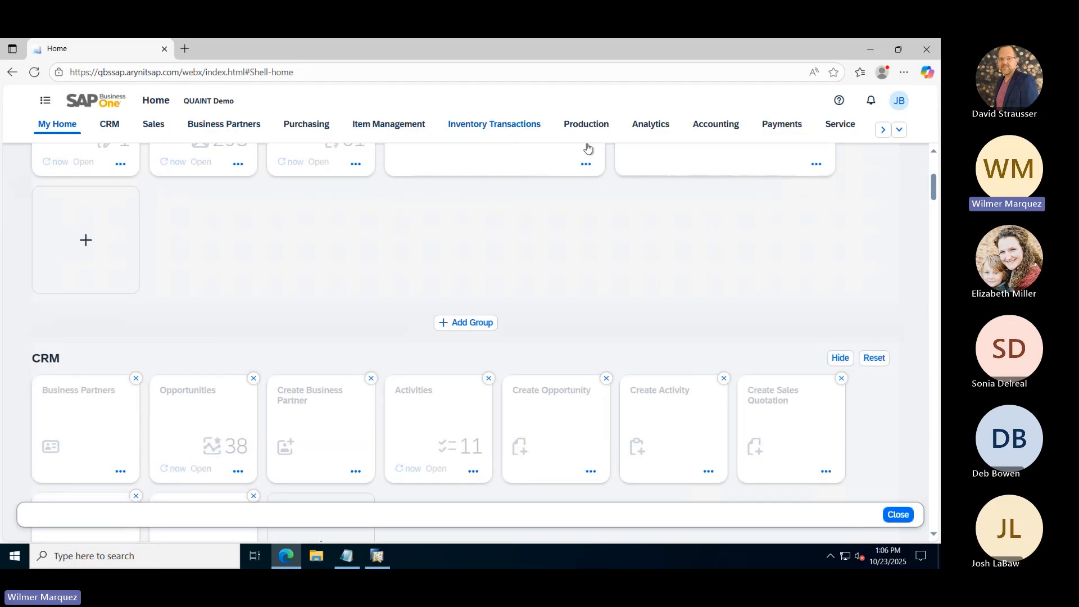
{"action": "left_click", "coordinate": [907, 514]}
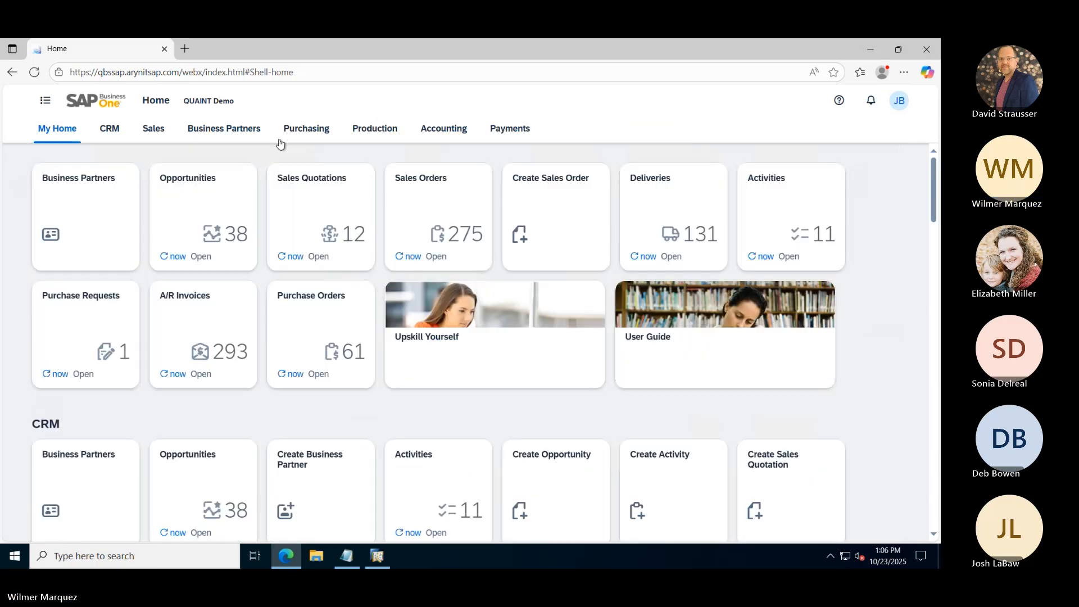
Edit the home page to show the hidden Analytics group, and finish editing
{"action": "left_click", "coordinate": [899, 100]}
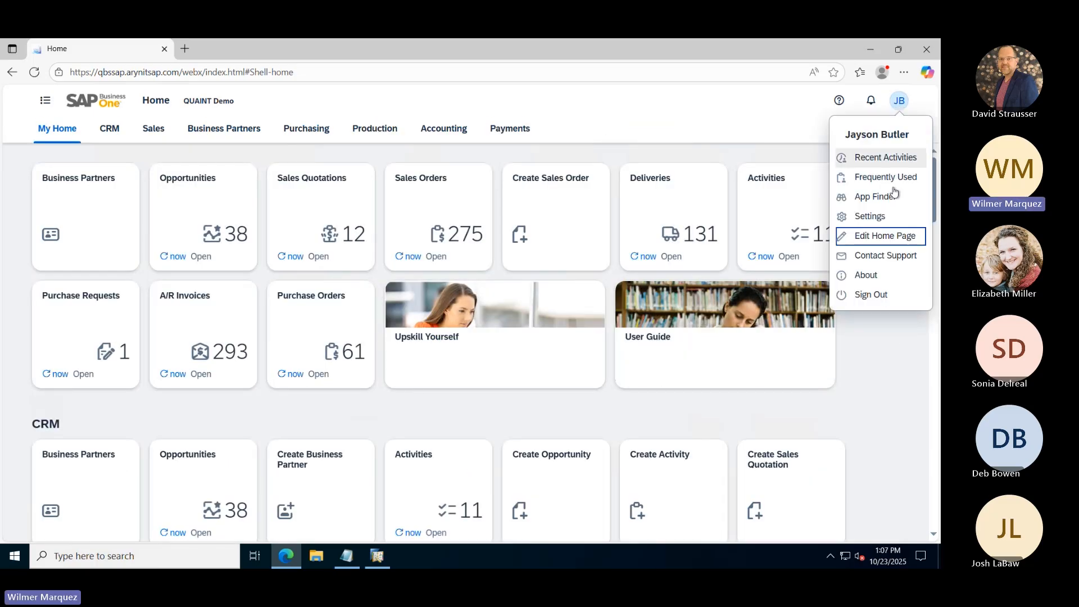
{"action": "left_click", "coordinate": [885, 235]}
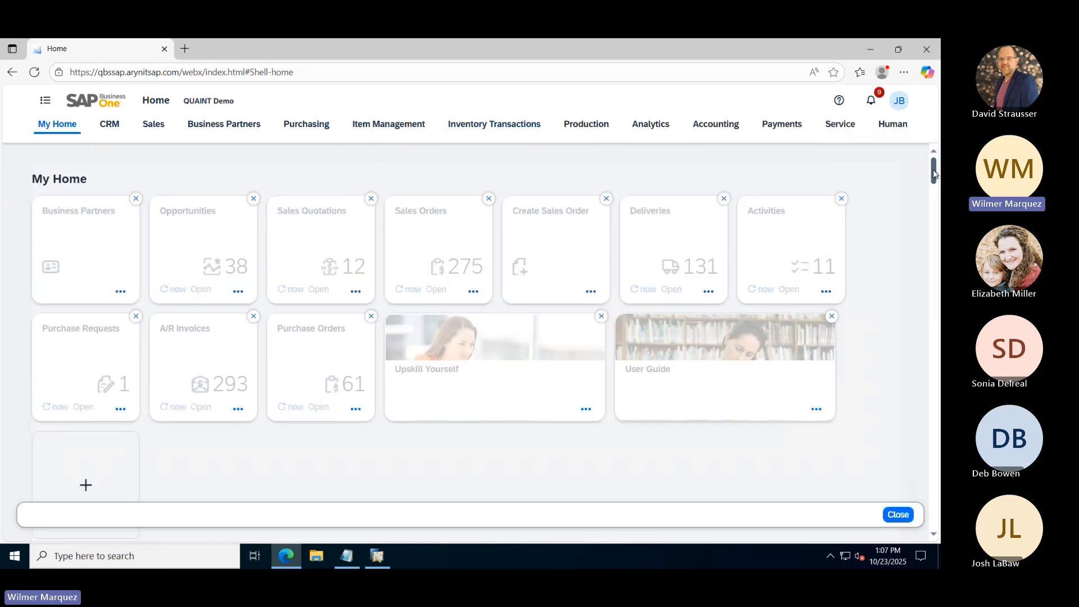
{"action": "left_click_drag", "start_coordinate": [933, 174], "coordinate": [933, 184]}
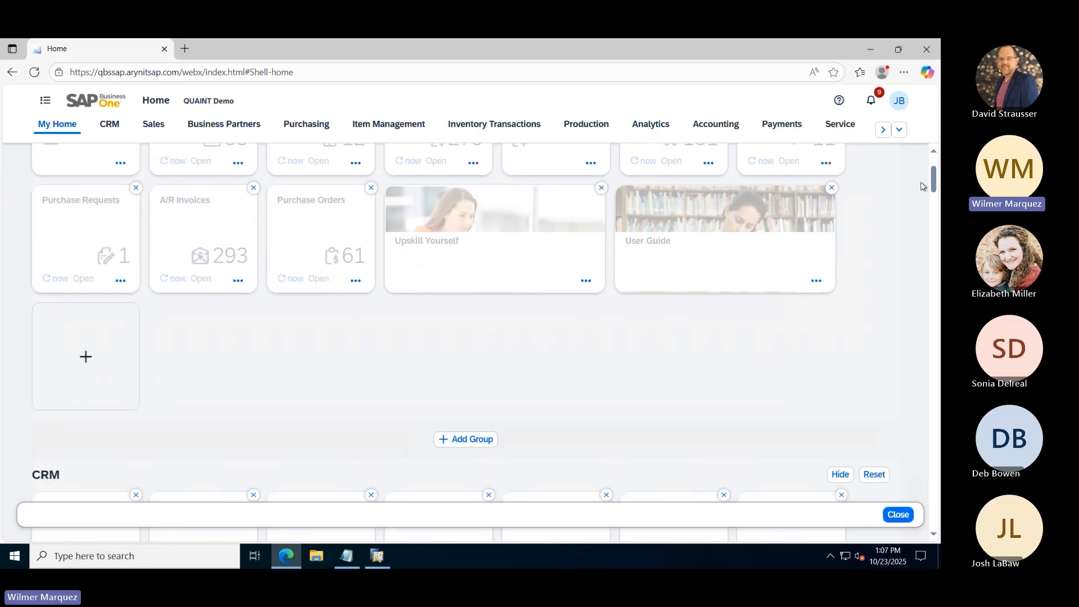
{"action": "scroll", "coordinate": [858, 225], "scroll_direction": "down", "scroll_amount": 6}
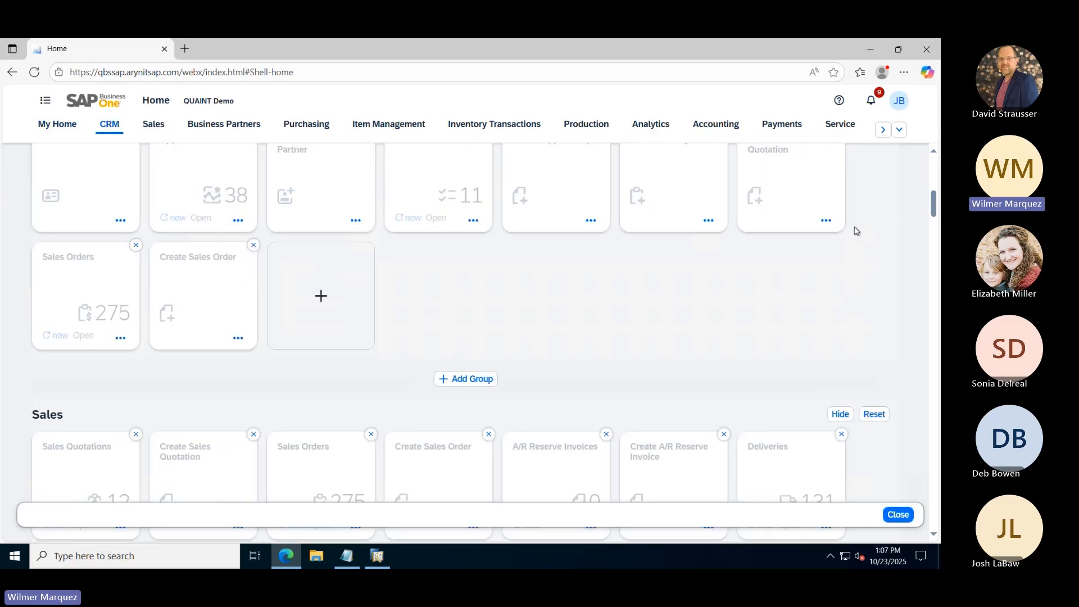
{"action": "scroll", "coordinate": [856, 230], "scroll_direction": "down", "scroll_amount": 4}
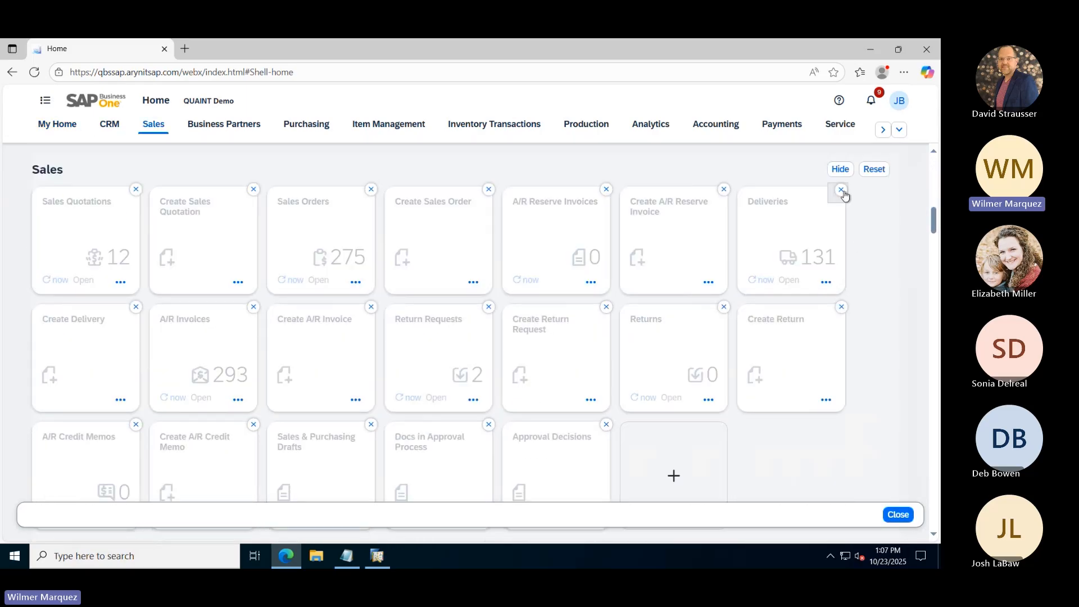
{"action": "scroll", "coordinate": [860, 199], "scroll_direction": "down", "scroll_amount": 16}
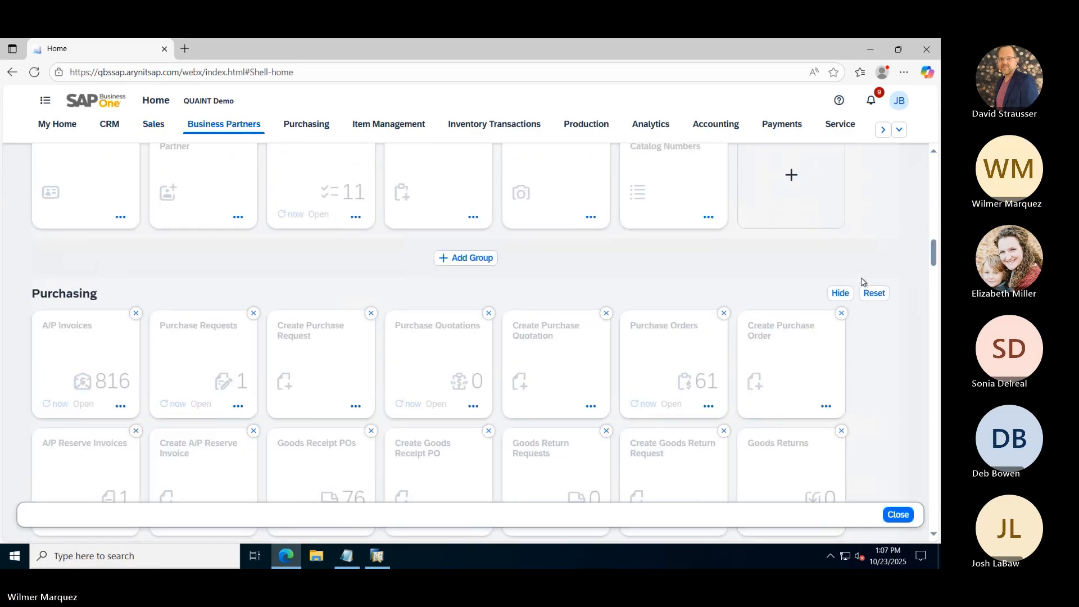
{"action": "scroll", "coordinate": [858, 304], "scroll_direction": "down", "scroll_amount": 2}
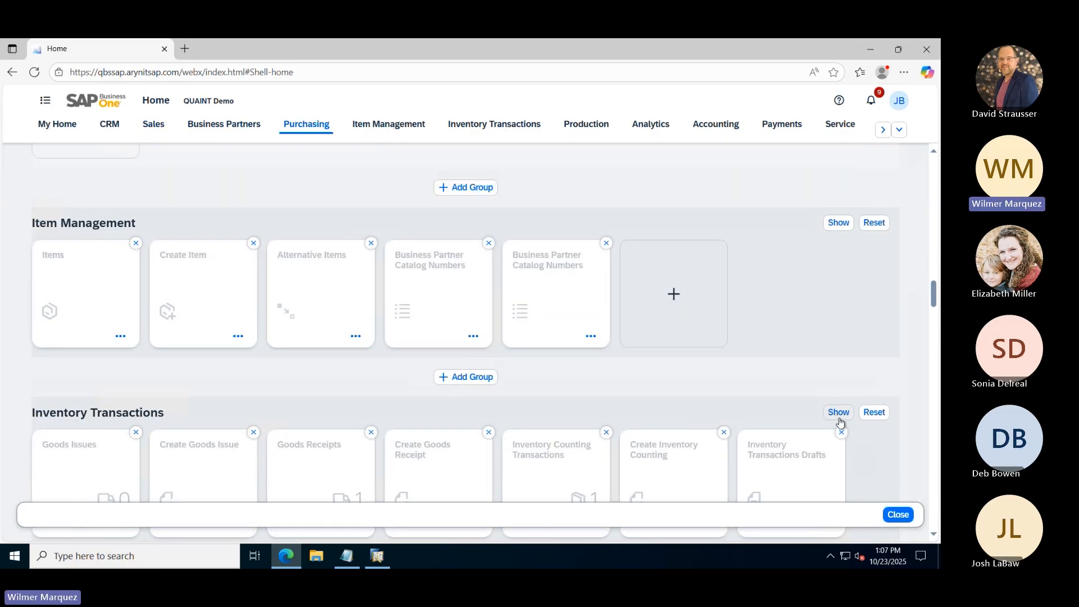
{"action": "scroll", "coordinate": [839, 421], "scroll_direction": "down", "scroll_amount": 5}
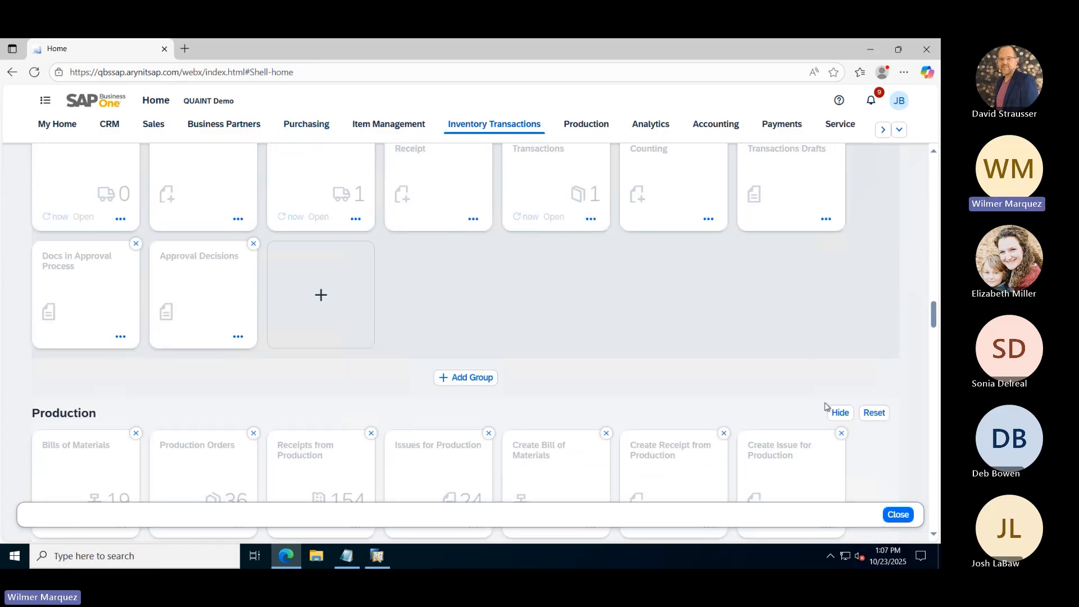
{"action": "scroll", "coordinate": [838, 414], "scroll_direction": "down", "scroll_amount": 7}
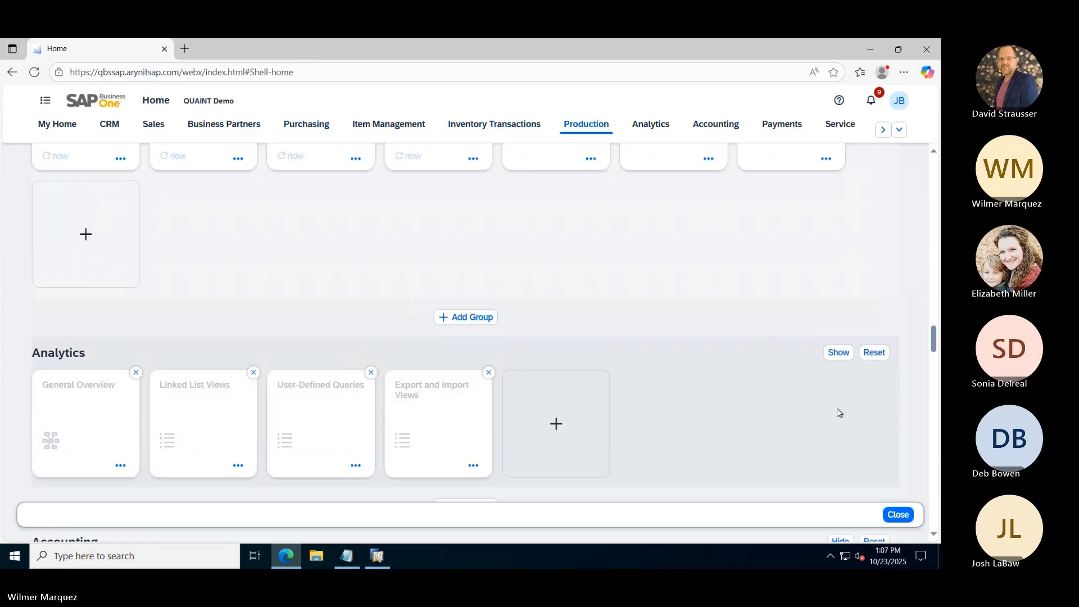
{"action": "left_click", "coordinate": [838, 291]}
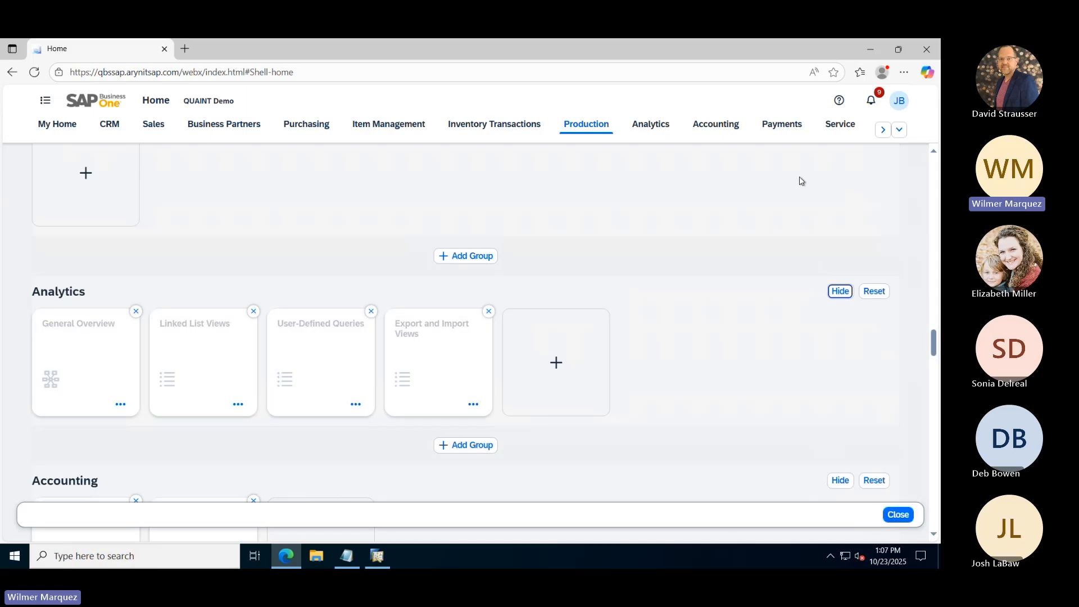
{"action": "left_click", "coordinate": [899, 515]}
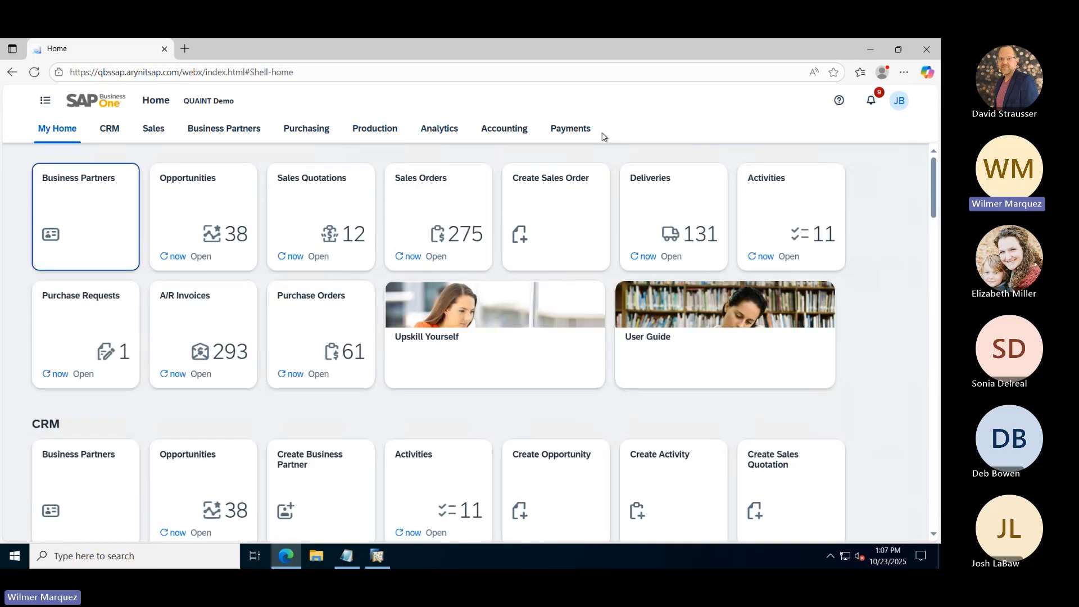
Edit the home page to move the Analytics group directly after the Payments group, and finish editing
{"action": "left_click", "coordinate": [898, 103]}
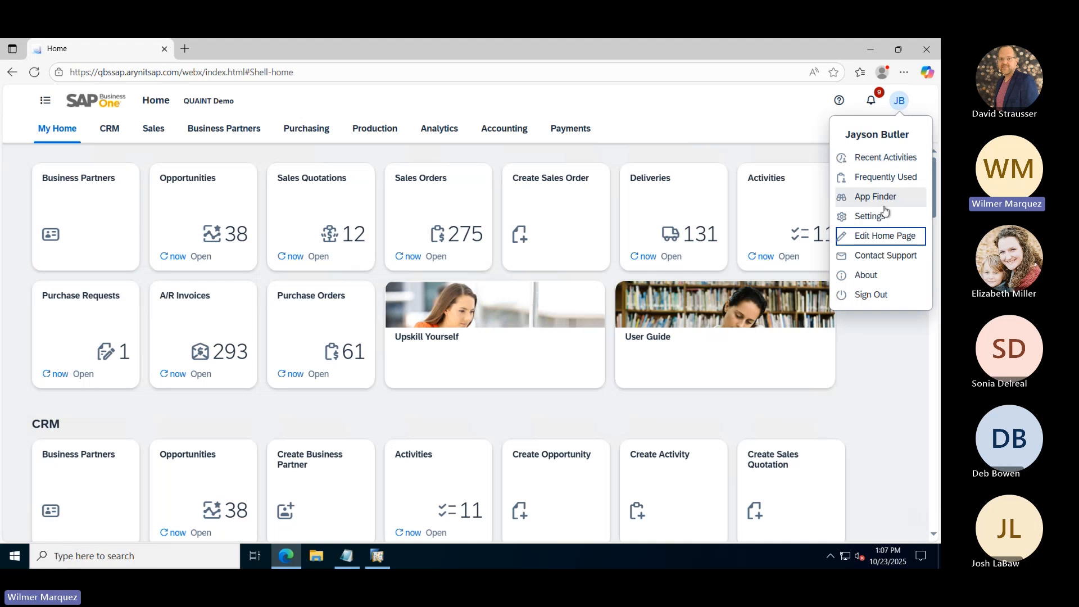
{"action": "left_click", "coordinate": [882, 236]}
{"action": "scroll", "coordinate": [638, 288], "scroll_direction": "down", "scroll_amount": 20}
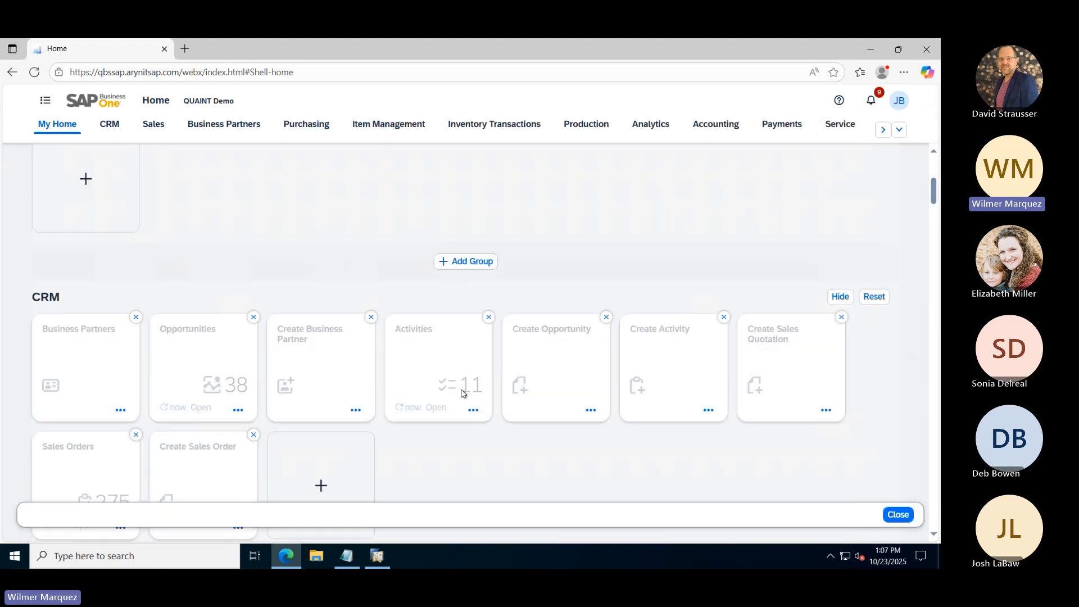
{"action": "scroll", "coordinate": [406, 398], "scroll_direction": "down", "scroll_amount": 15}
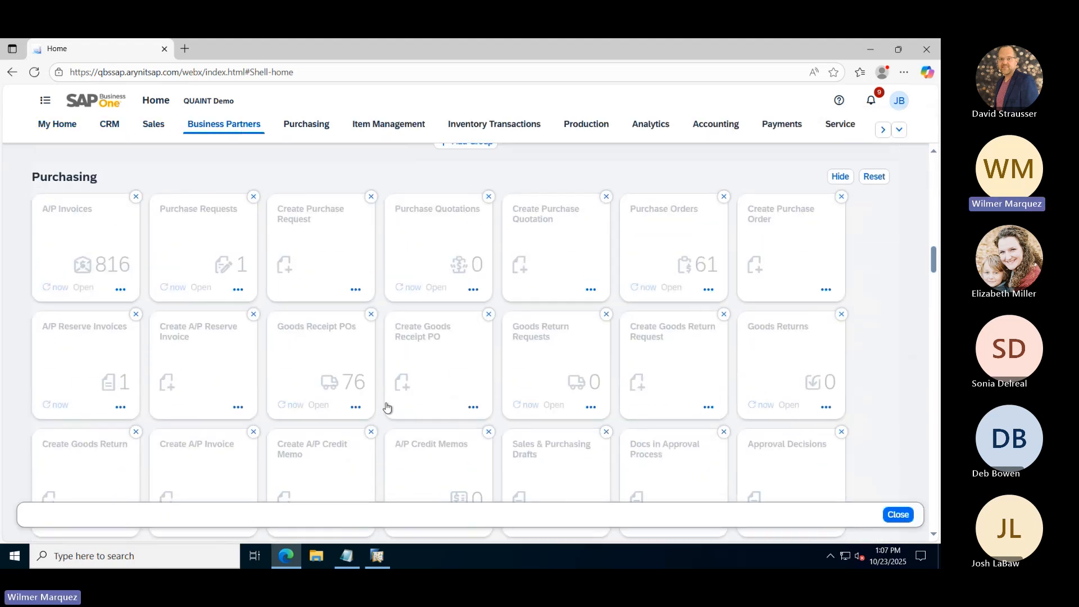
{"action": "scroll", "coordinate": [370, 430], "scroll_direction": "down", "scroll_amount": 15}
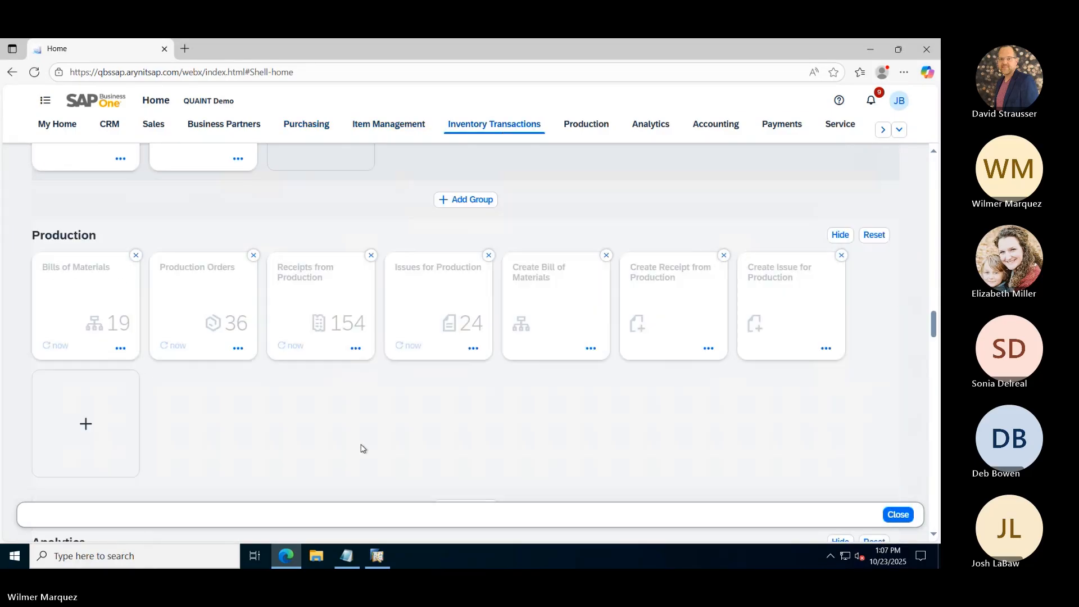
{"action": "left_click_drag", "start_coordinate": [548, 291], "coordinate": [566, 322]}
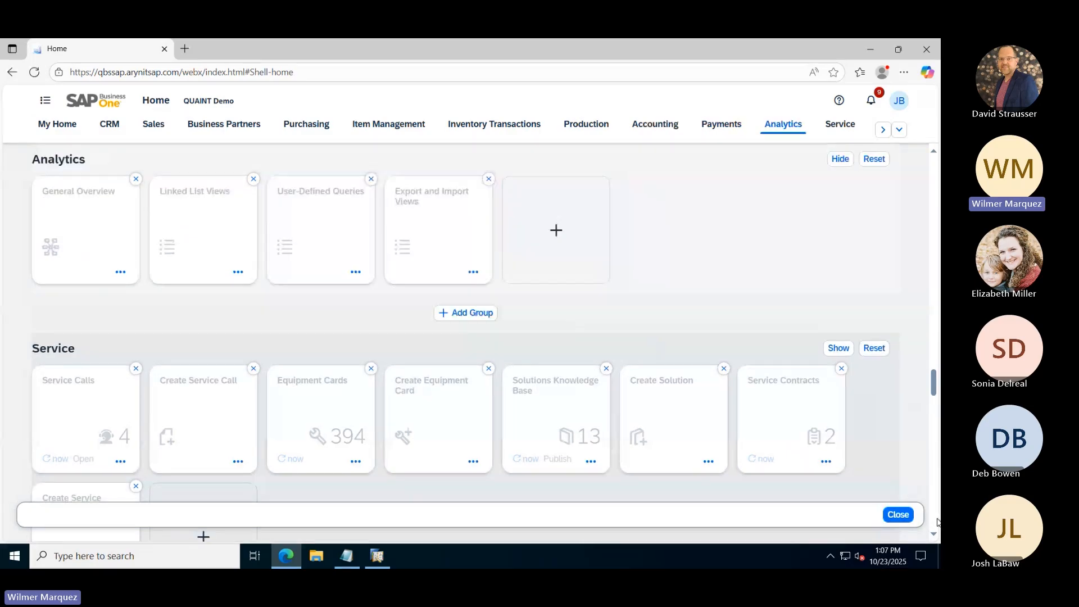
{"action": "left_click", "coordinate": [896, 514]}
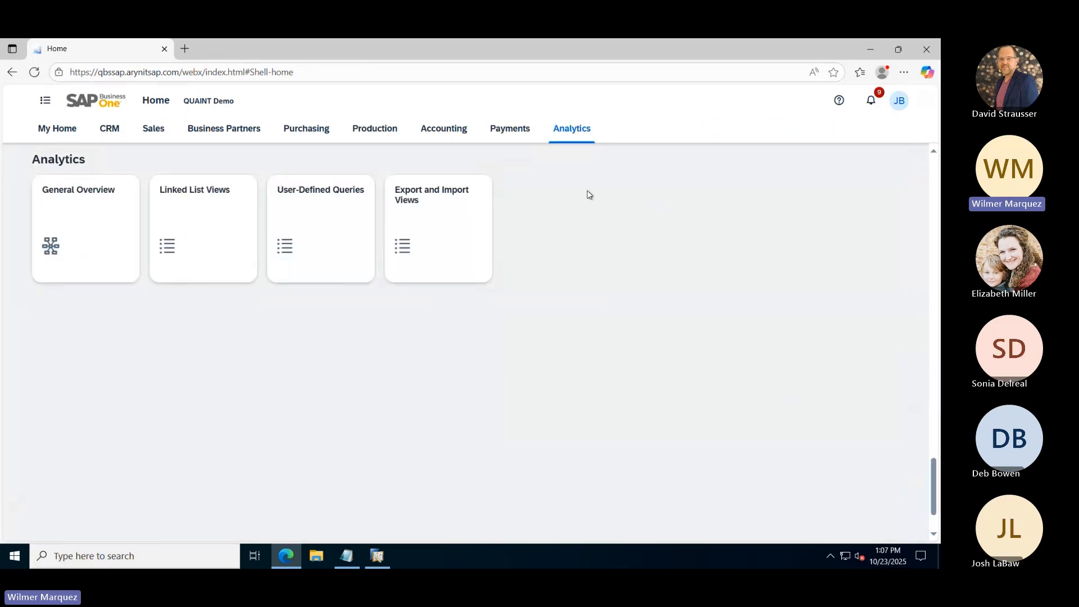
Go through the home page groups, including My Home, CRM, Sales, Business Partners, Purchasing, Production and Accounting, to review their tiles
{"action": "left_click", "coordinate": [110, 134]}
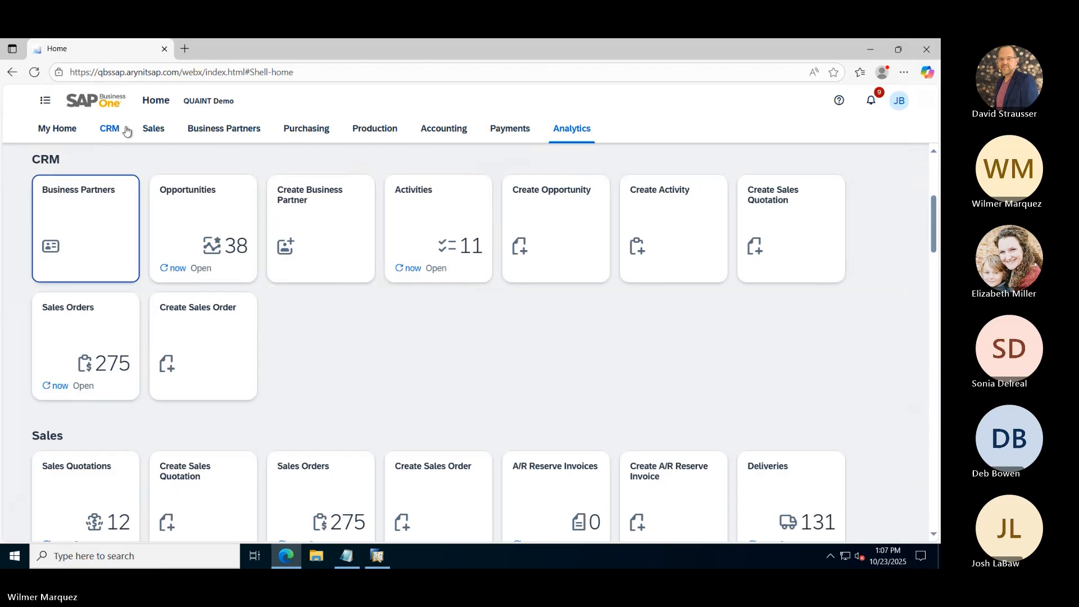
{"action": "left_click", "coordinate": [58, 137]}
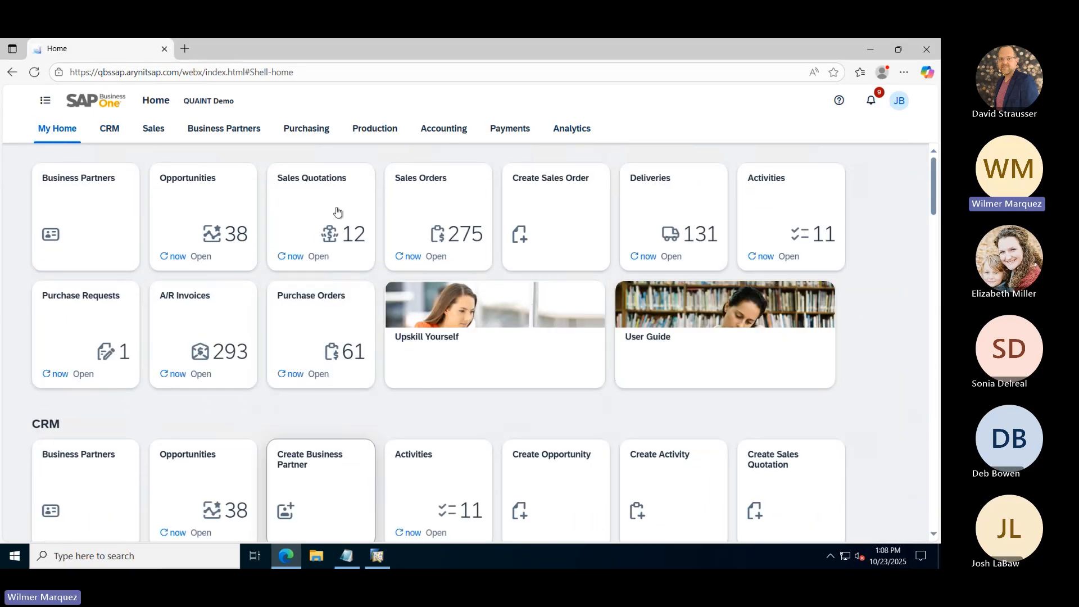
{"action": "scroll", "coordinate": [867, 294], "scroll_direction": "down", "scroll_amount": 2}
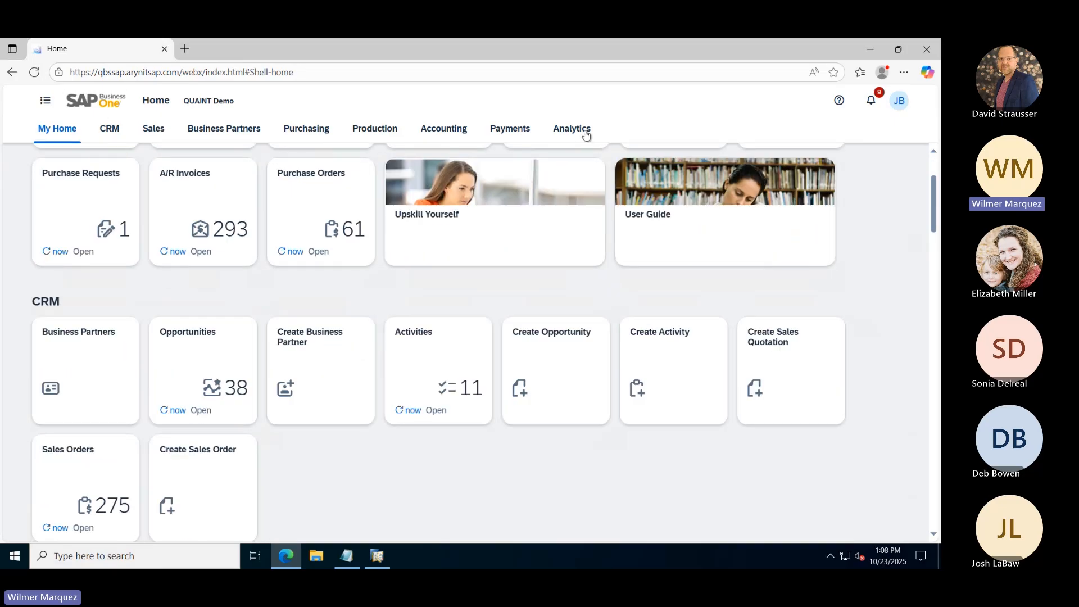
{"action": "left_click", "coordinate": [109, 133]}
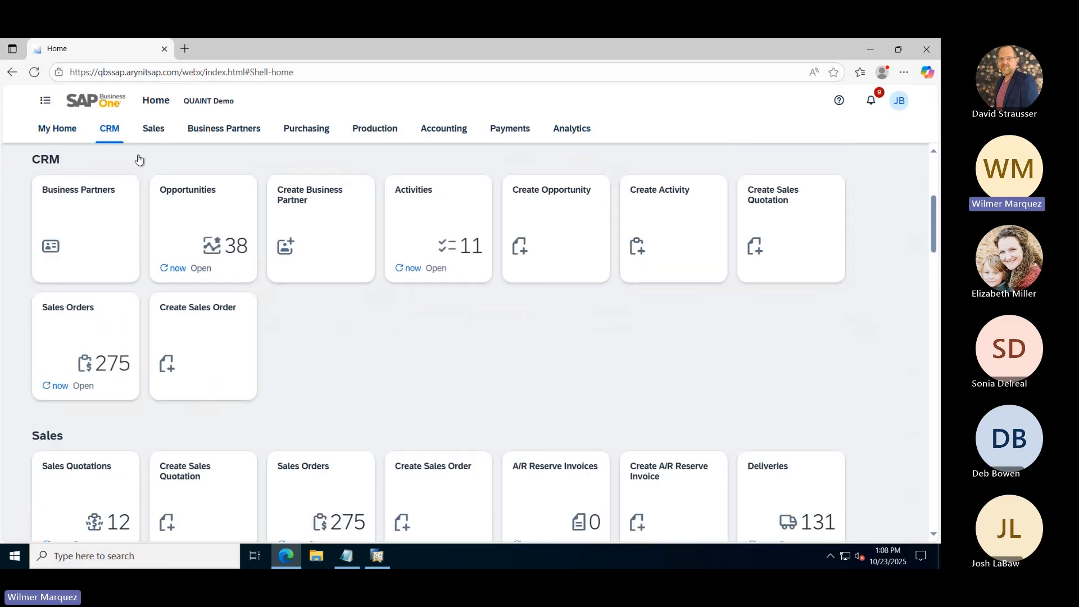
{"action": "left_click", "coordinate": [143, 134]}
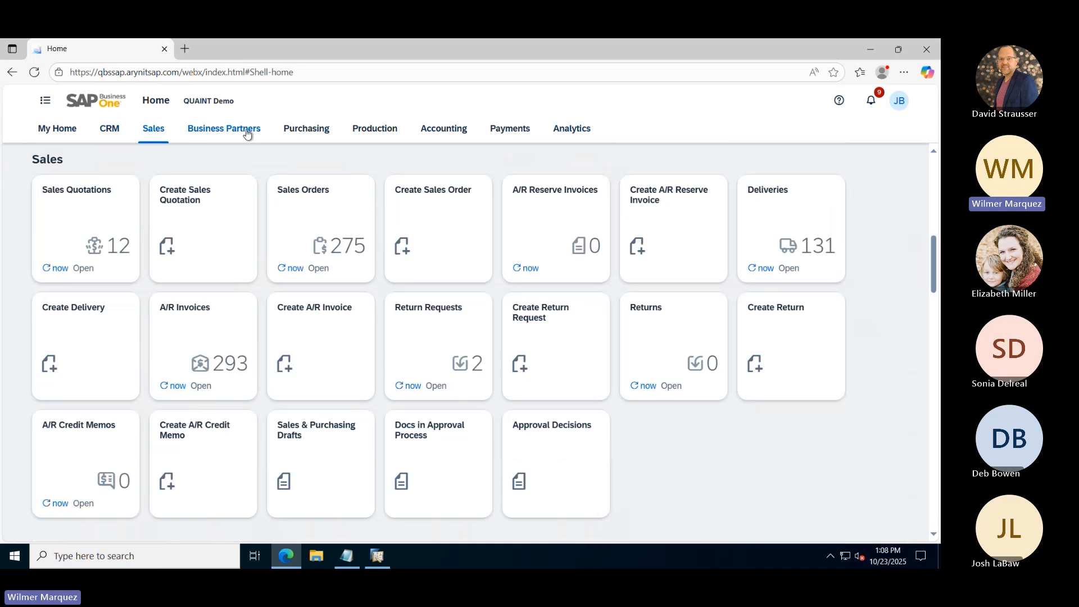
{"action": "left_click", "coordinate": [243, 133]}
{"action": "left_click", "coordinate": [307, 134]}
{"action": "left_click", "coordinate": [372, 132]}
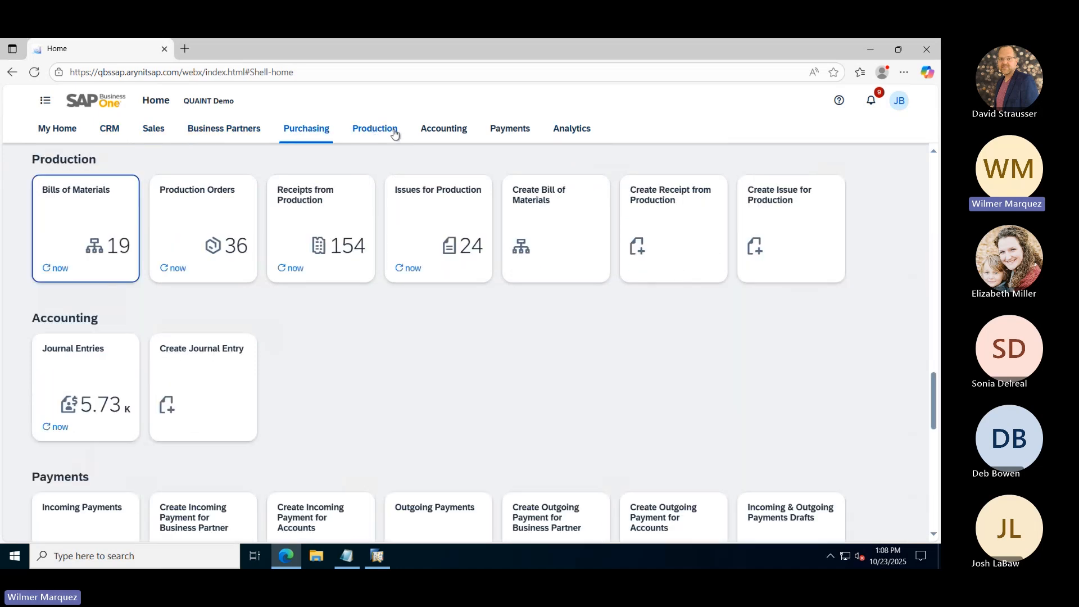
{"action": "left_click", "coordinate": [447, 133]}
Open the home page for editing and add another Create Time Sheet tile to the Human Resources group through the App Finder's Human Resources catalog
{"action": "left_click", "coordinate": [900, 102]}
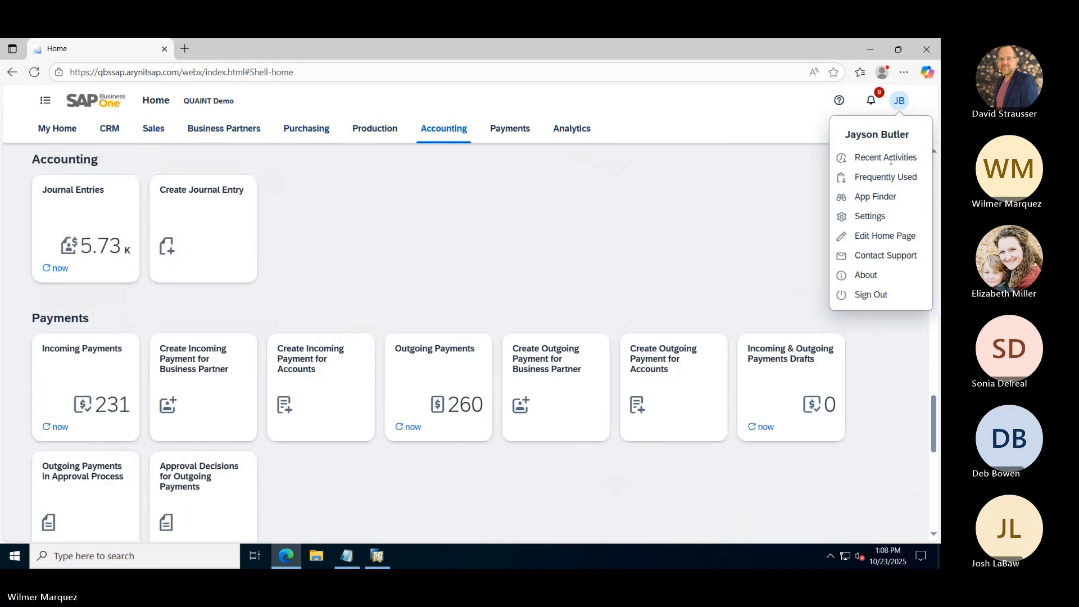
{"action": "left_click", "coordinate": [887, 243]}
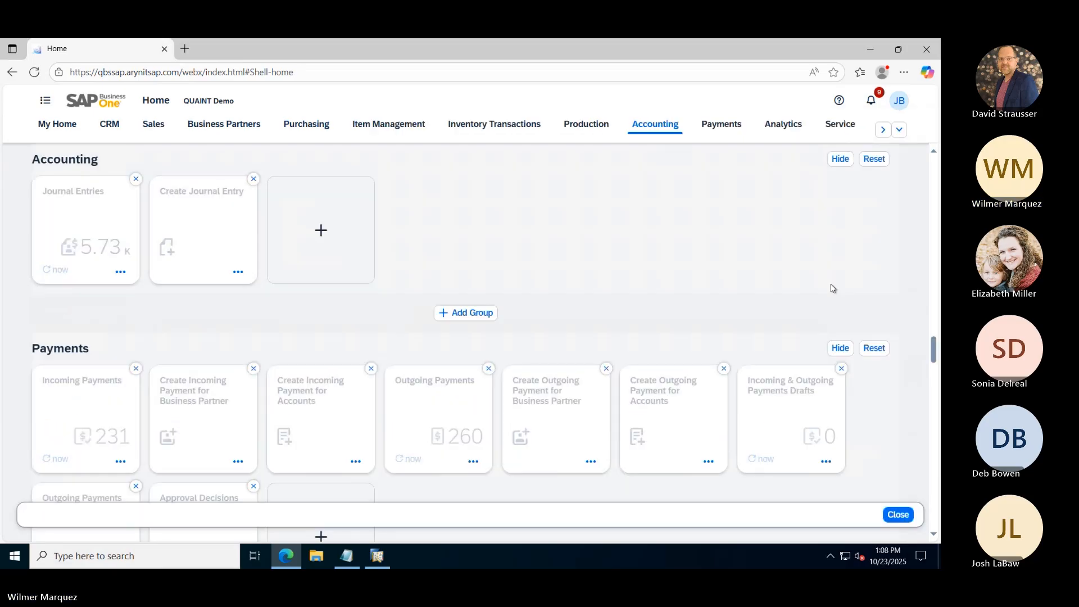
{"action": "scroll", "coordinate": [872, 453], "scroll_direction": "down", "scroll_amount": 10}
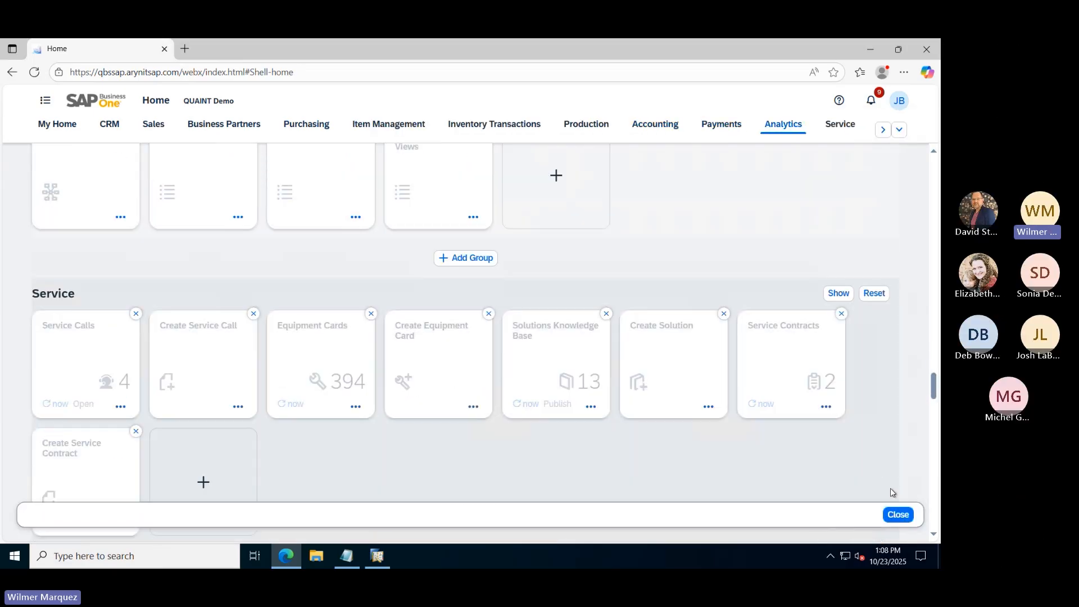
{"action": "scroll", "coordinate": [883, 478], "scroll_direction": "down", "scroll_amount": 4}
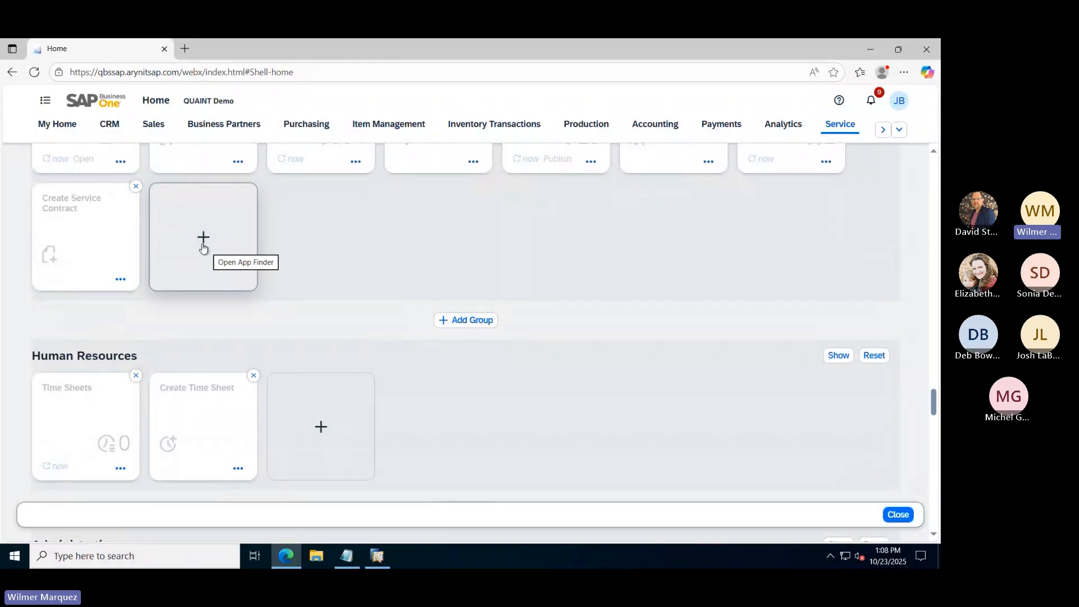
{"action": "left_click", "coordinate": [342, 443]}
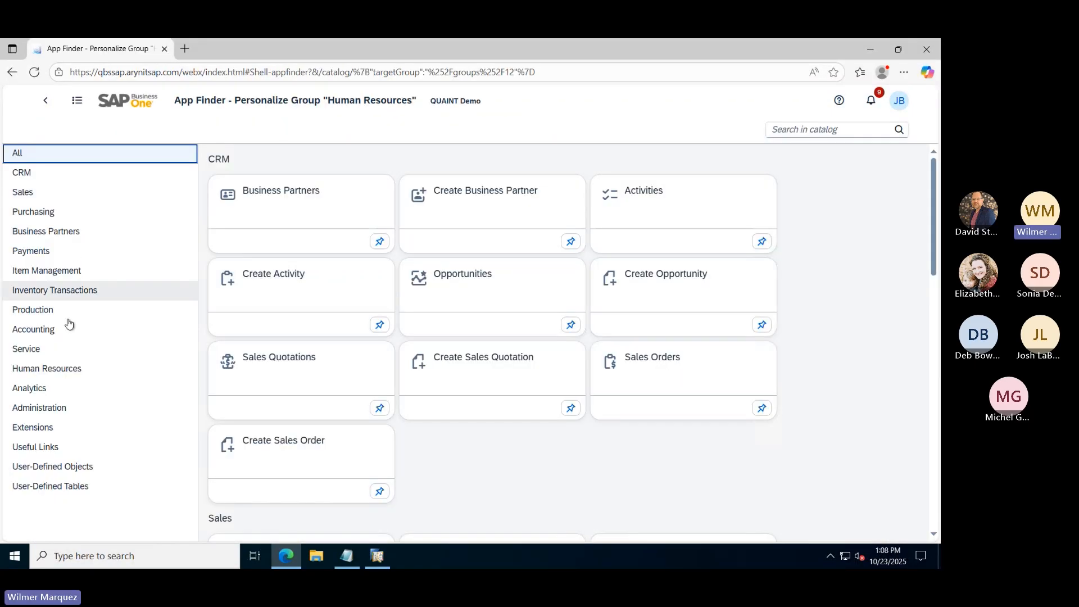
{"action": "left_click", "coordinate": [54, 371]}
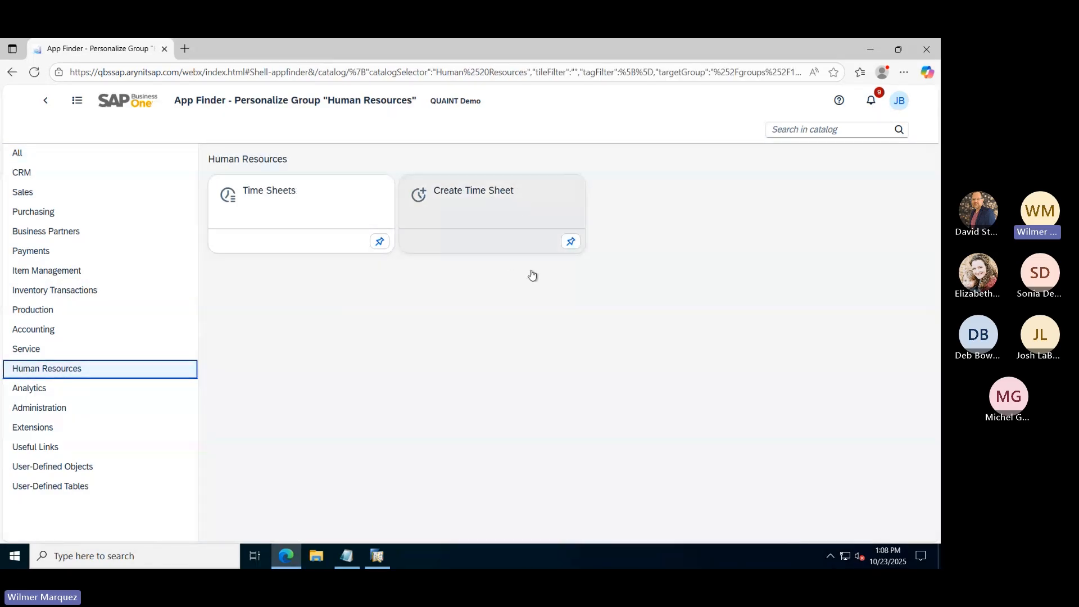
{"action": "left_click", "coordinate": [570, 246]}
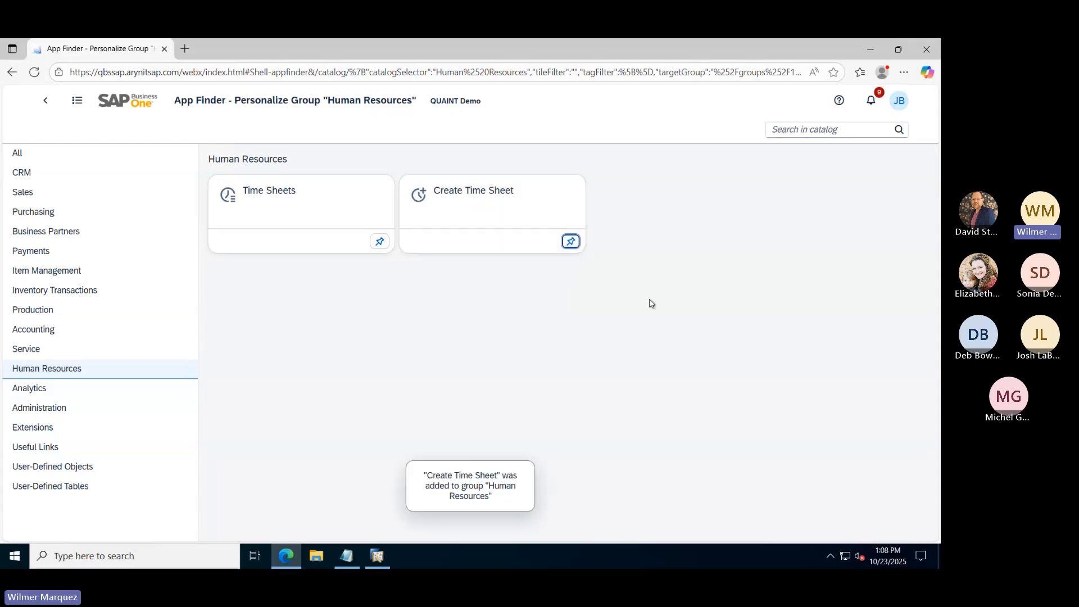
Return to the home page, check the tiles in the Human Resources group, and finish editing
{"action": "left_click", "coordinate": [127, 101]}
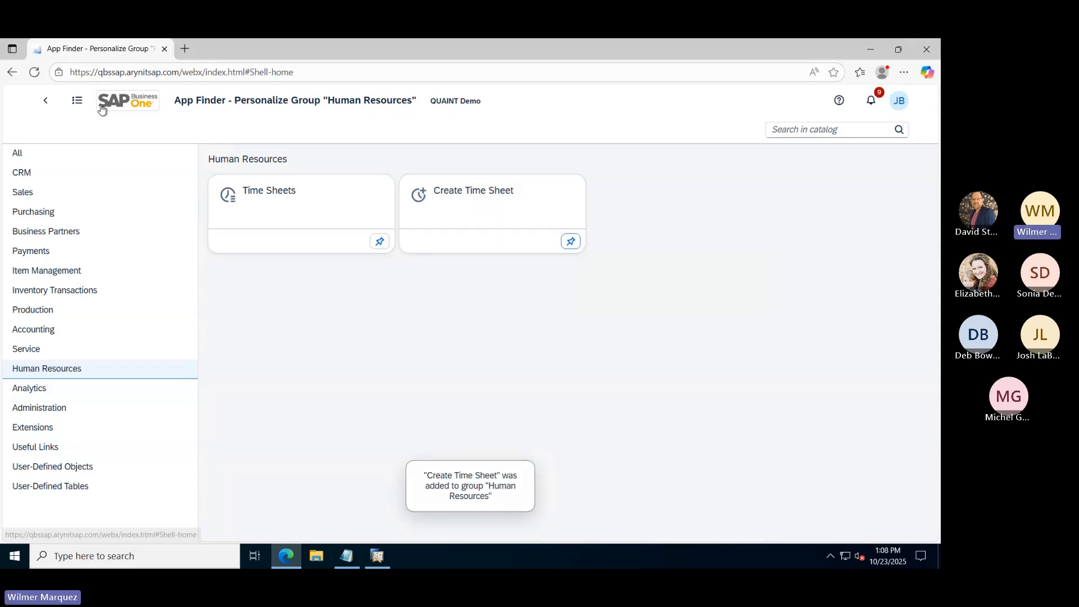
{"action": "scroll", "coordinate": [703, 424], "scroll_direction": "down", "scroll_amount": 8}
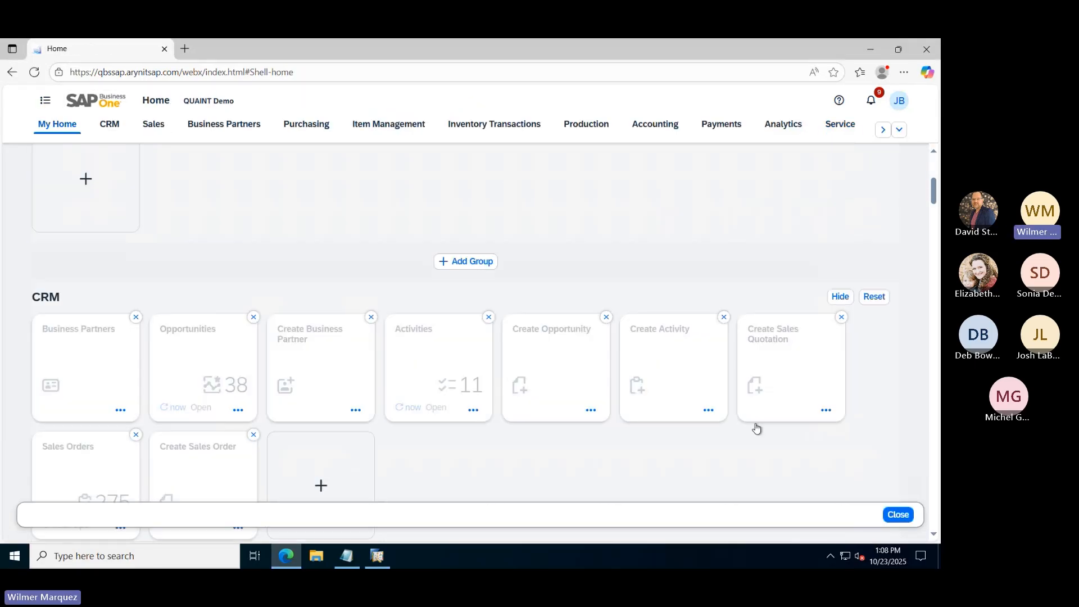
{"action": "scroll", "coordinate": [762, 438], "scroll_direction": "down", "scroll_amount": 20}
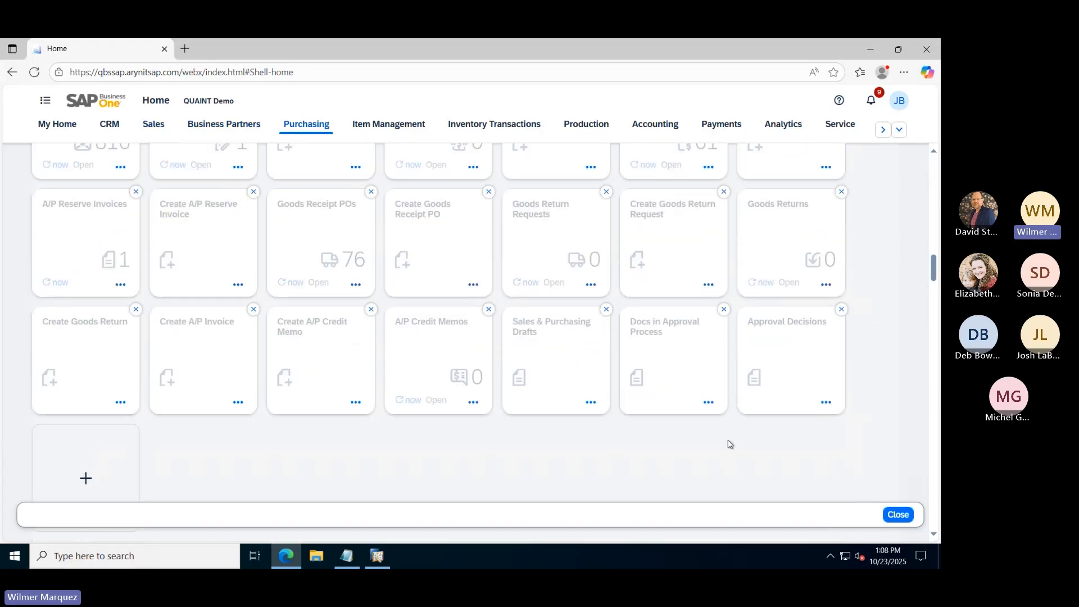
{"action": "scroll", "coordinate": [732, 450], "scroll_direction": "down", "scroll_amount": 15}
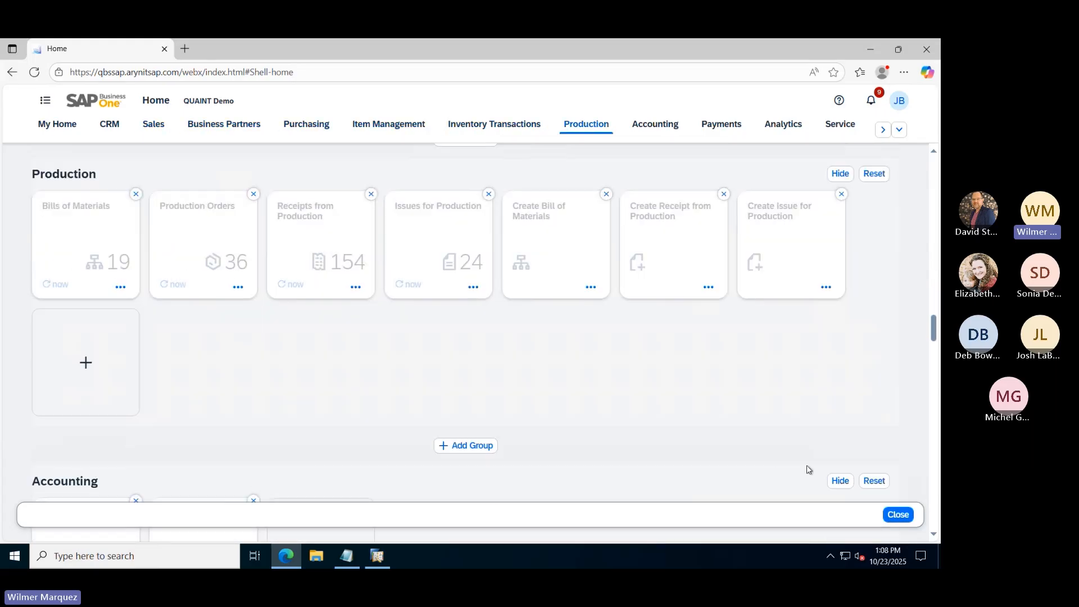
{"action": "scroll", "coordinate": [880, 499], "scroll_direction": "down", "scroll_amount": 2}
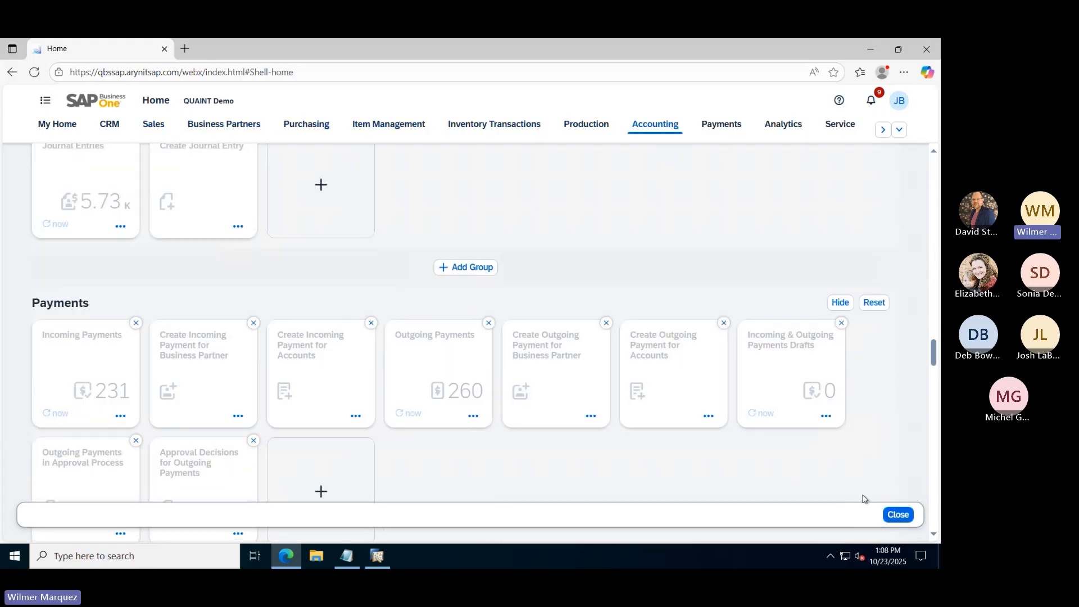
{"action": "scroll", "coordinate": [859, 498], "scroll_direction": "up", "scroll_amount": 2}
{"action": "scroll", "coordinate": [792, 464], "scroll_direction": "down", "scroll_amount": 7}
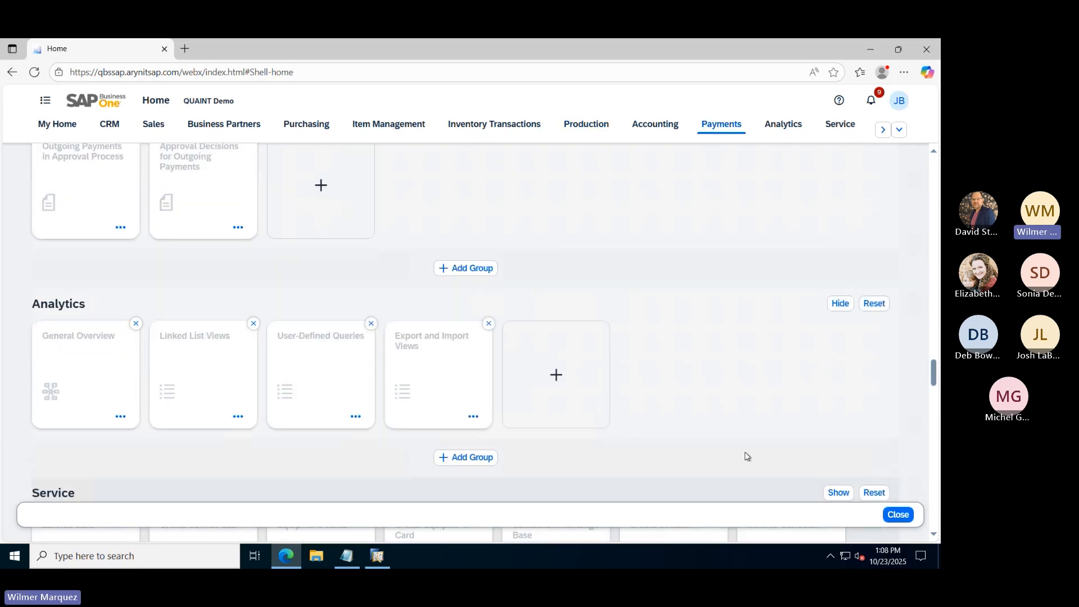
{"action": "scroll", "coordinate": [747, 456], "scroll_direction": "down", "scroll_amount": 10}
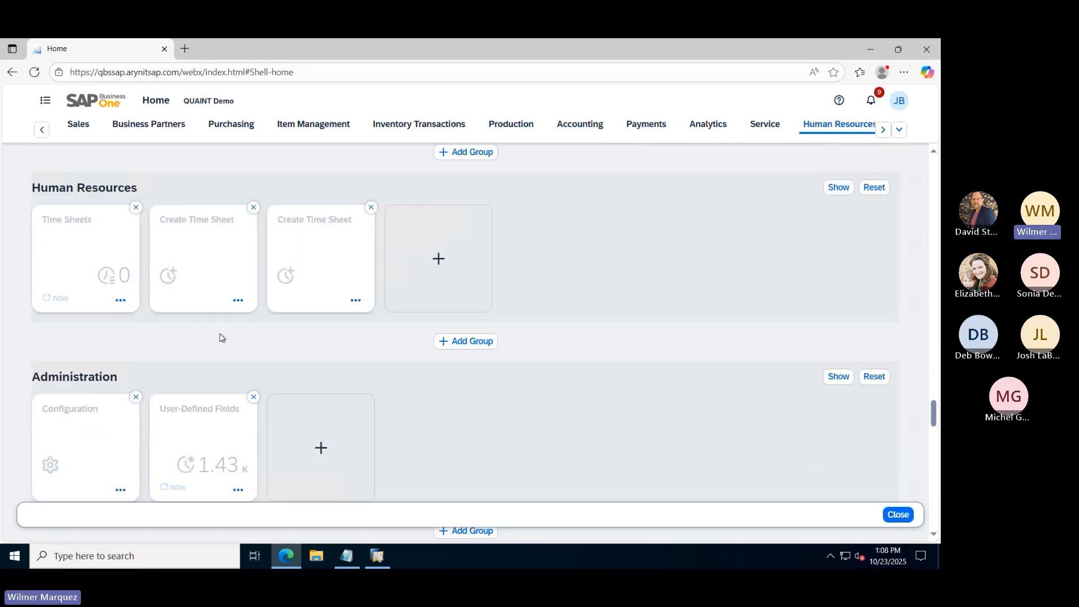
{"action": "left_click", "coordinate": [897, 514]}
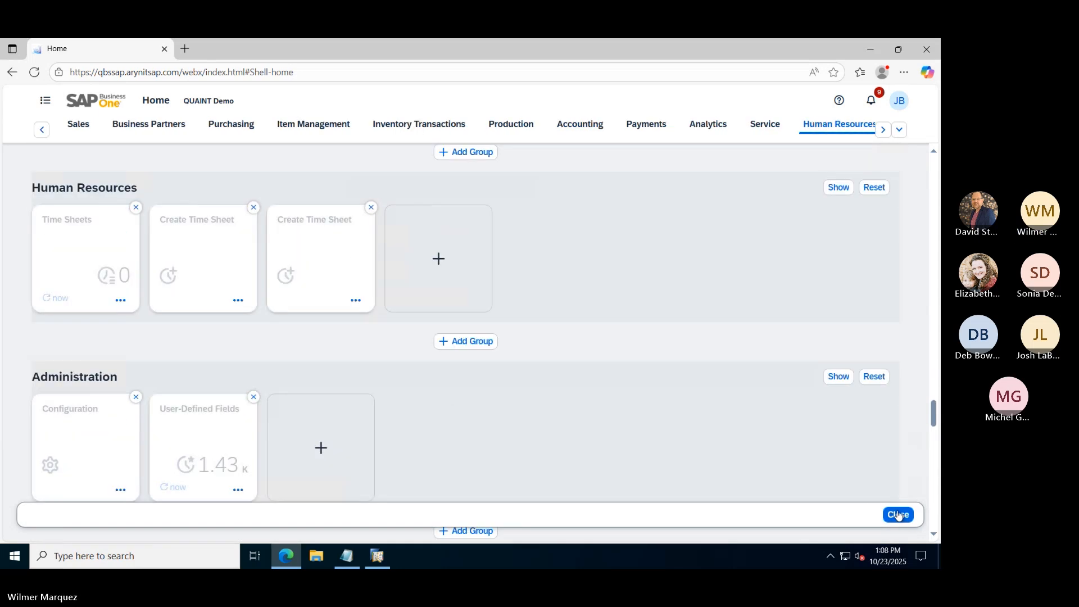
Open the Business Partners list from the home page's CRM group and look through the customer records
{"action": "scroll", "coordinate": [618, 199], "scroll_direction": "up", "scroll_amount": 10}
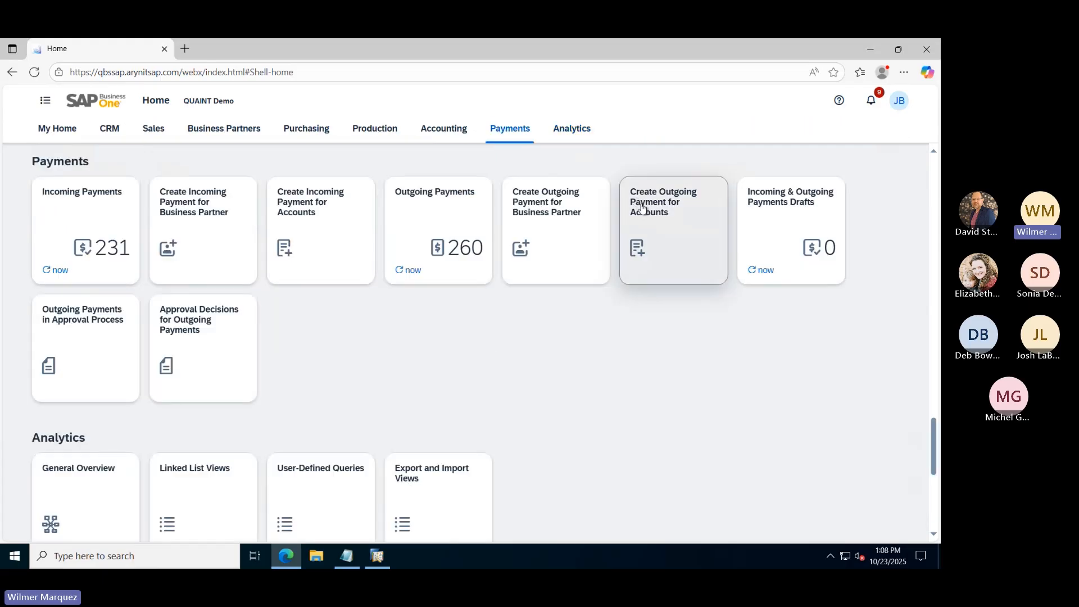
{"action": "scroll", "coordinate": [585, 193], "scroll_direction": "up", "scroll_amount": 8}
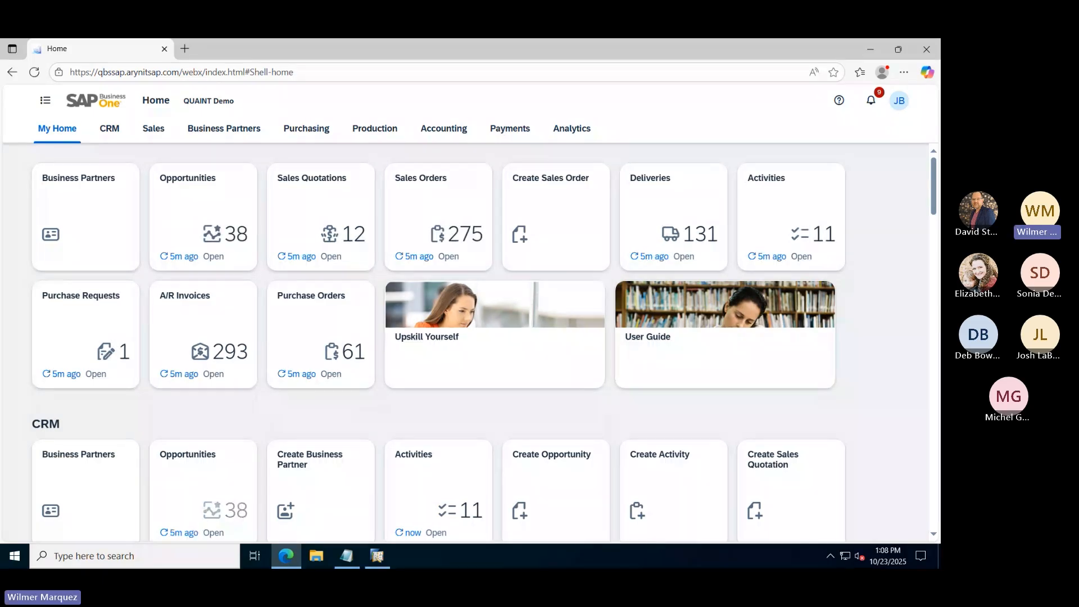
{"action": "scroll", "coordinate": [512, 358], "scroll_direction": "down", "scroll_amount": 1}
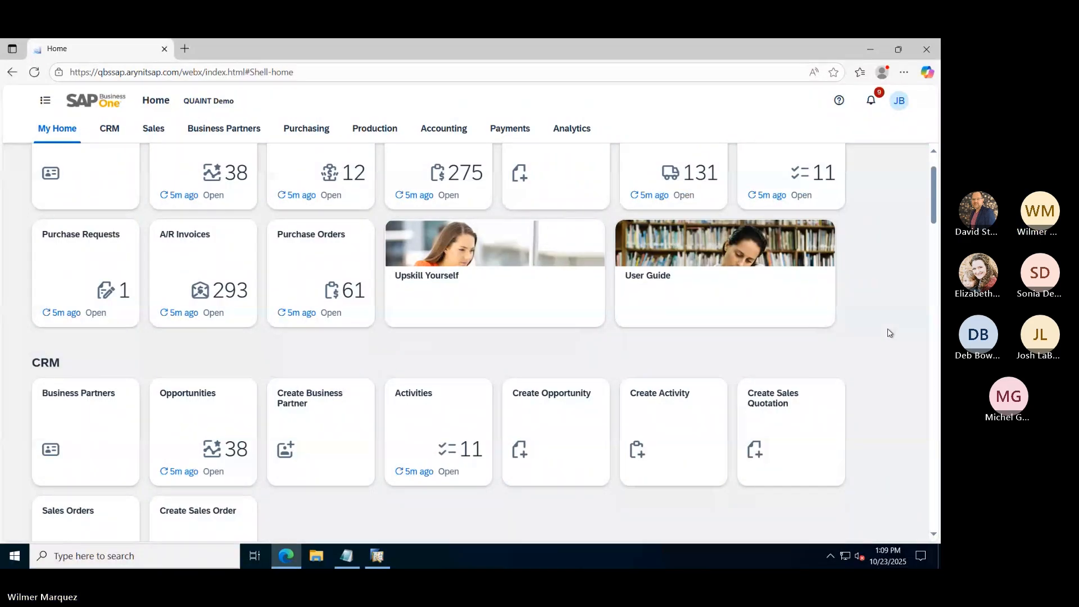
{"action": "scroll", "coordinate": [73, 247], "scroll_direction": "up", "scroll_amount": 1}
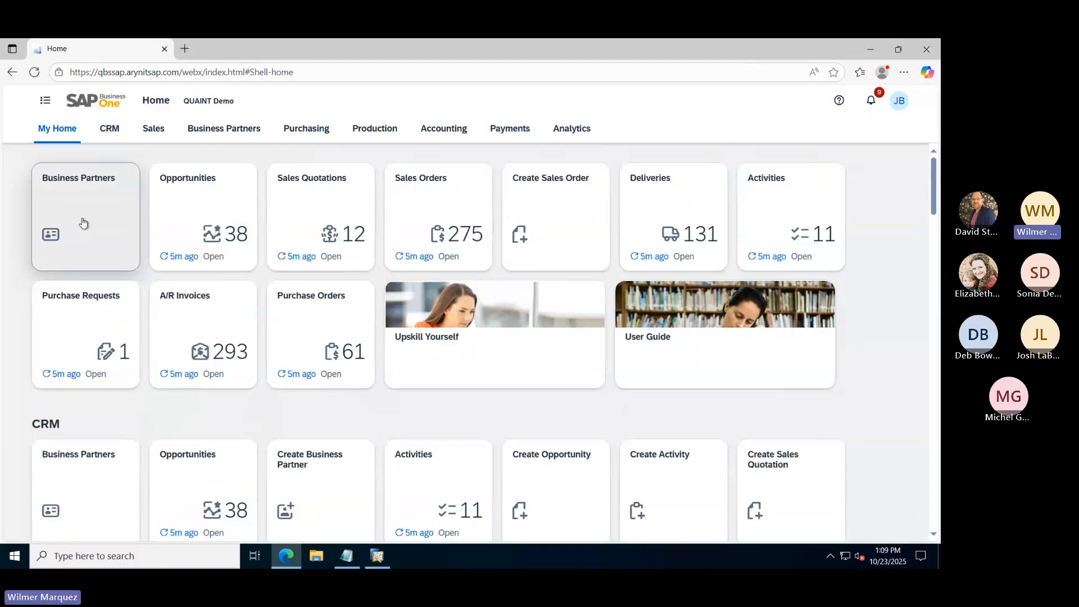
{"action": "left_click", "coordinate": [114, 132]}
{"action": "scroll", "coordinate": [433, 212], "scroll_direction": "up", "scroll_amount": 5}
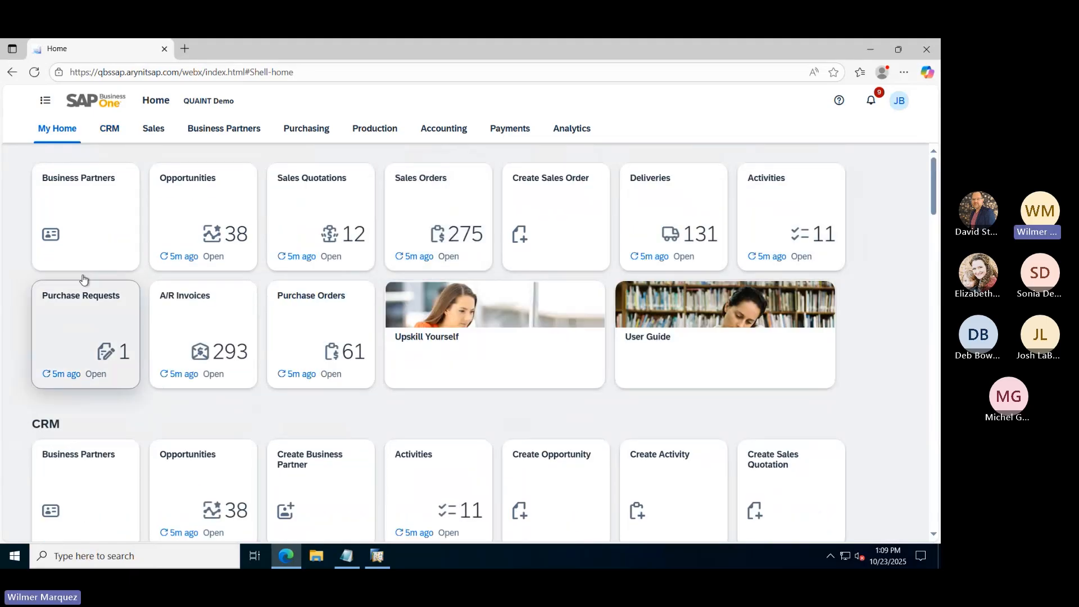
{"action": "left_click", "coordinate": [111, 133]}
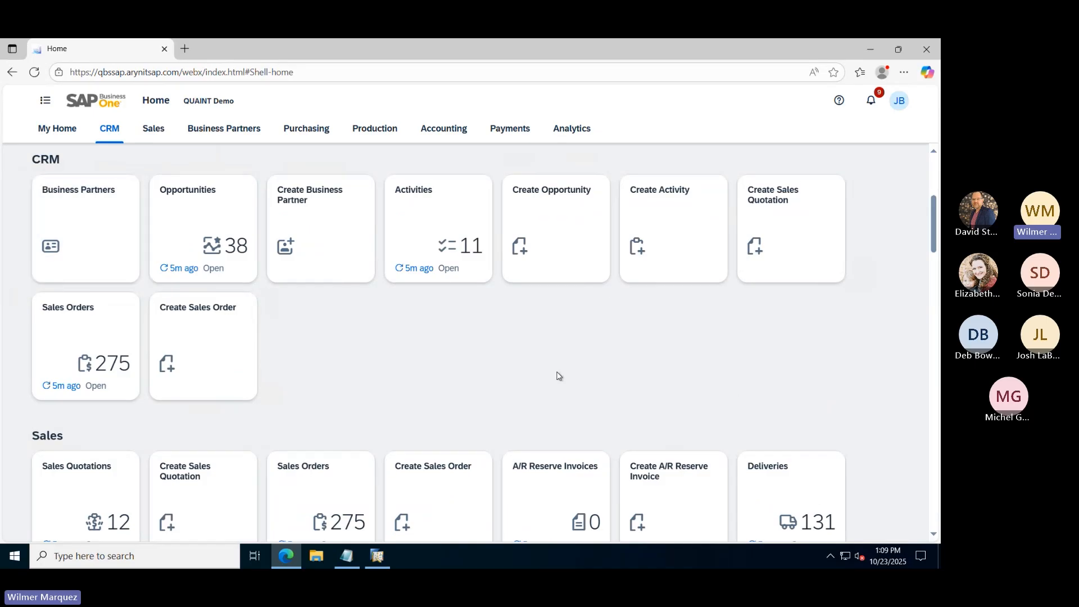
{"action": "left_click", "coordinate": [87, 238]}
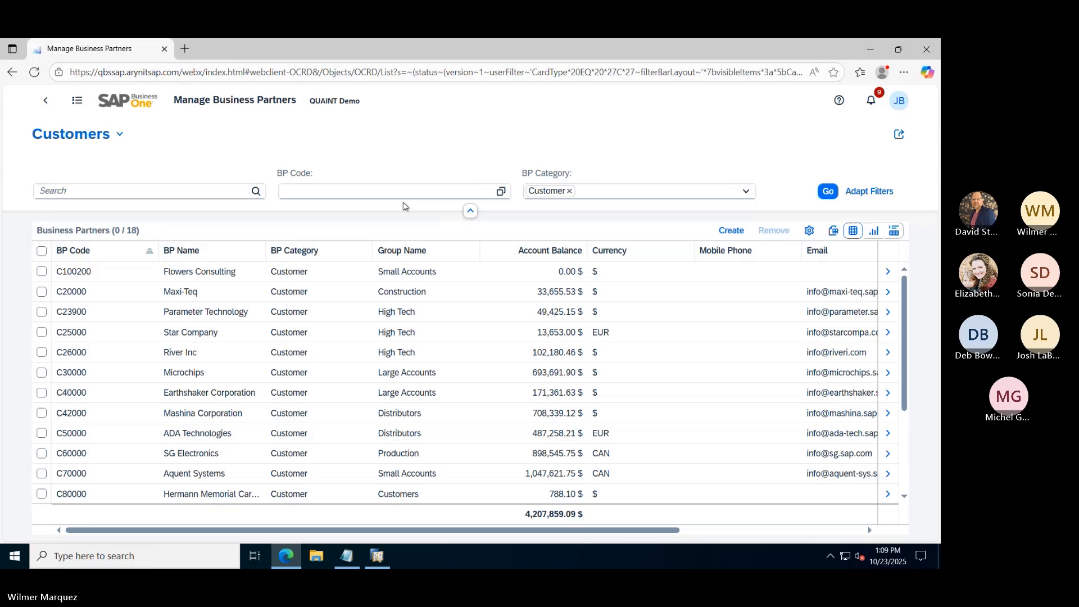
{"action": "scroll", "coordinate": [484, 404], "scroll_direction": "down", "scroll_amount": 3}
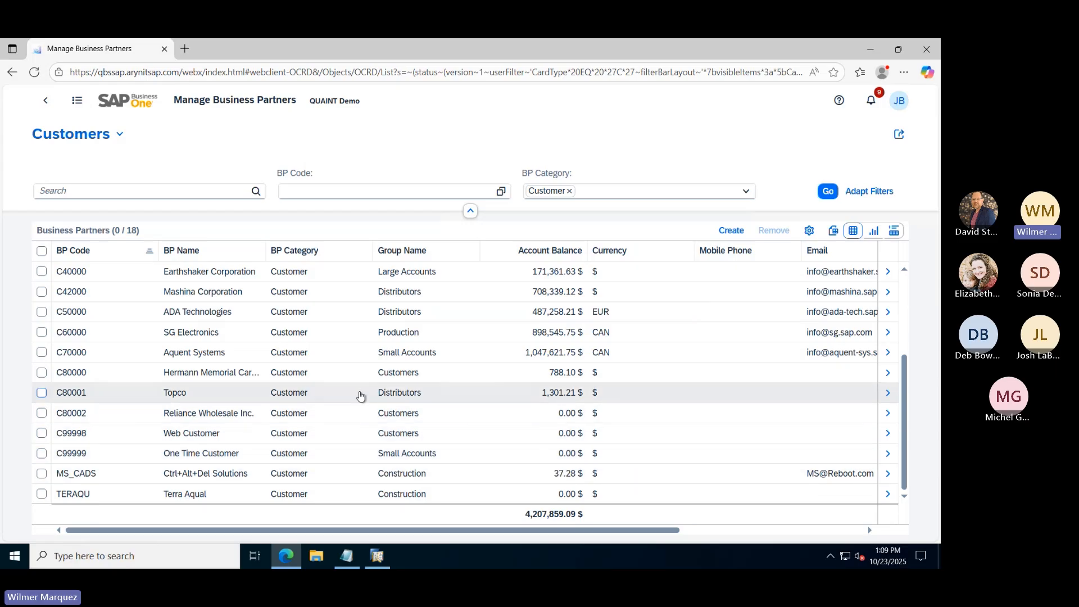
{"action": "scroll", "coordinate": [330, 364], "scroll_direction": "up", "scroll_amount": 3}
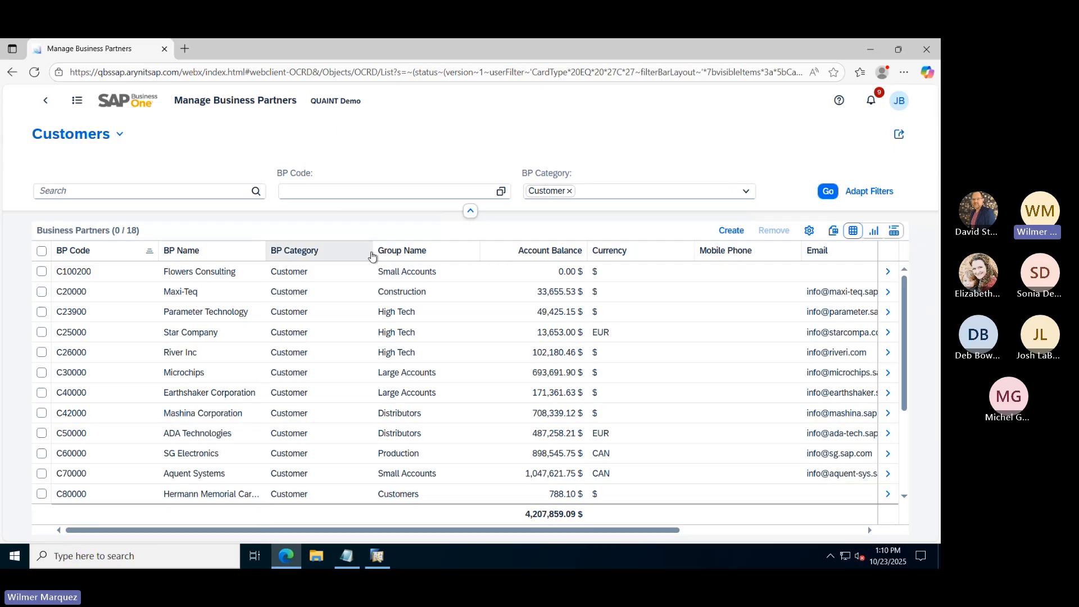
Group the business partner list by BP Category, and apply the filters with the Customer value removed from BP Category
{"action": "left_click", "coordinate": [331, 251]}
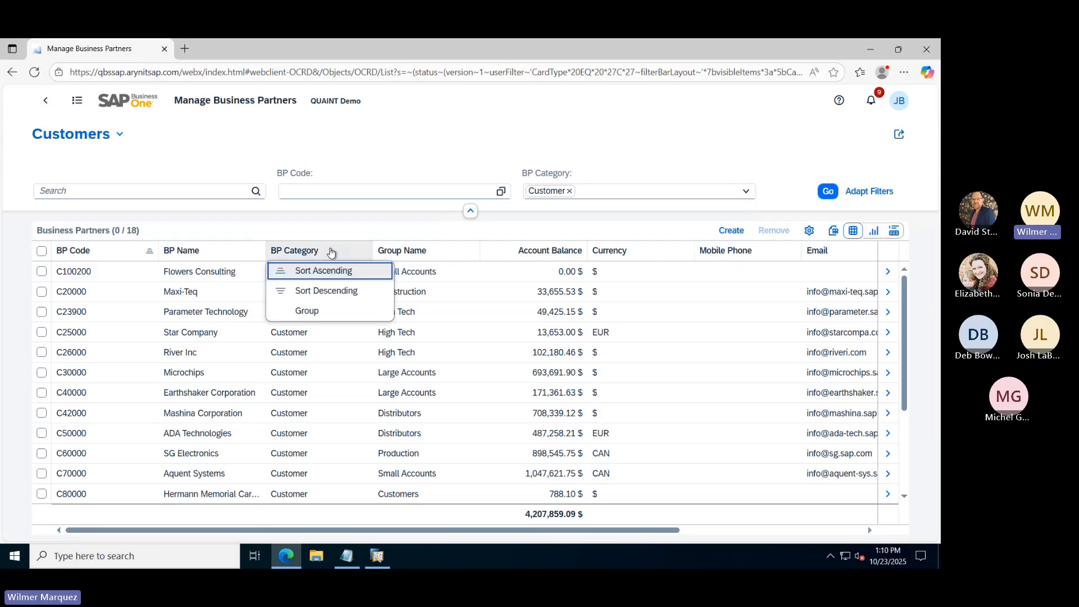
{"action": "left_click", "coordinate": [316, 310]}
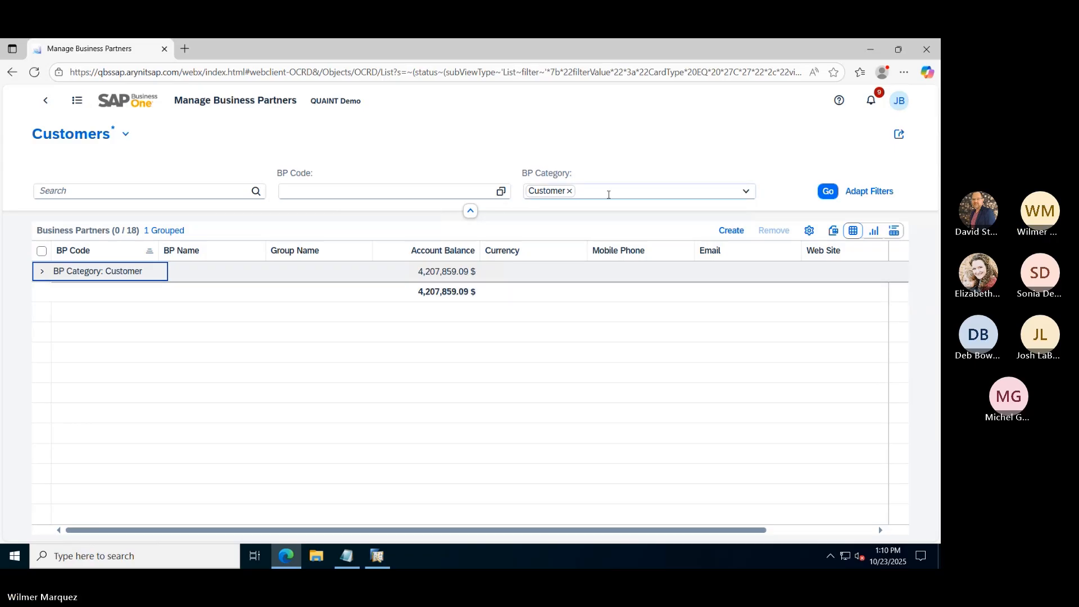
{"action": "left_click", "coordinate": [572, 192]}
{"action": "left_click", "coordinate": [572, 192]}
{"action": "left_click", "coordinate": [824, 194]}
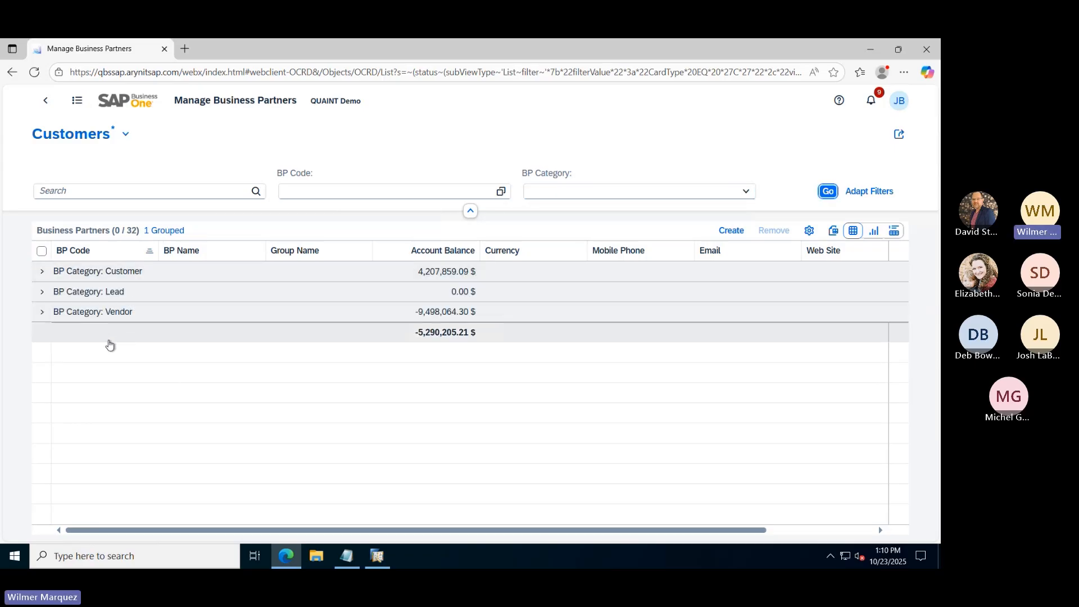
Expand and collapse the Customer, Lead and Vendor groups one by one to review their business partners
{"action": "left_click", "coordinate": [43, 272]}
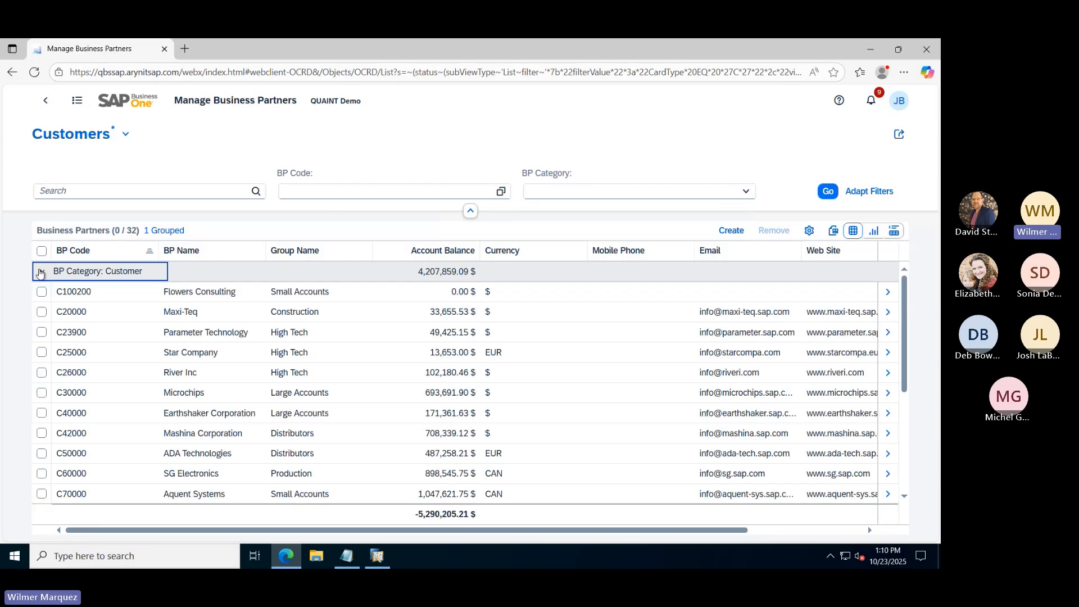
{"action": "left_click", "coordinate": [43, 273]}
{"action": "left_click", "coordinate": [42, 293]}
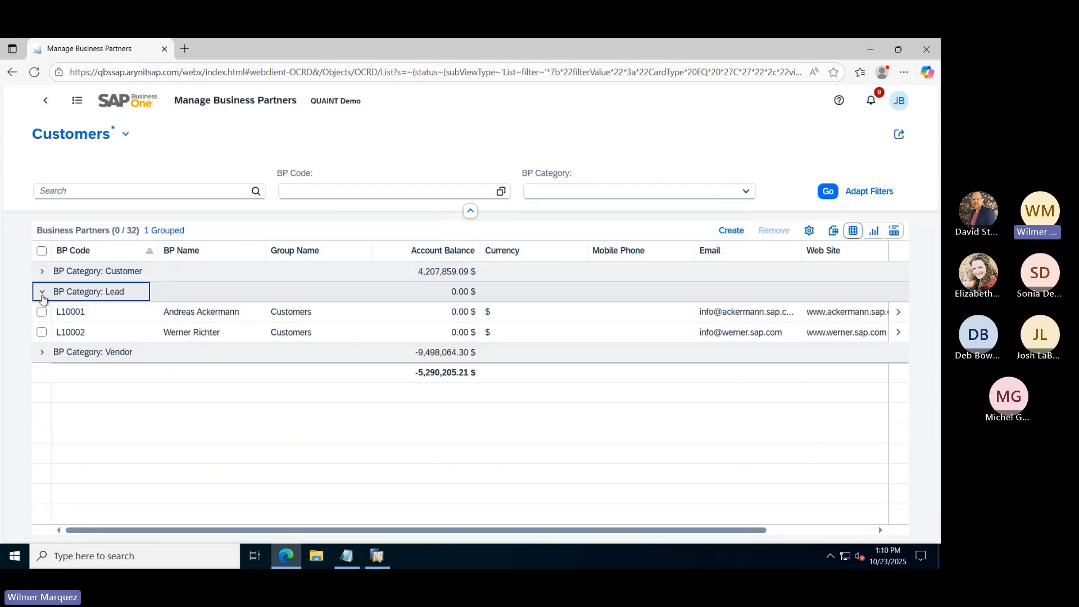
{"action": "left_click", "coordinate": [43, 293]}
{"action": "left_click", "coordinate": [43, 313]}
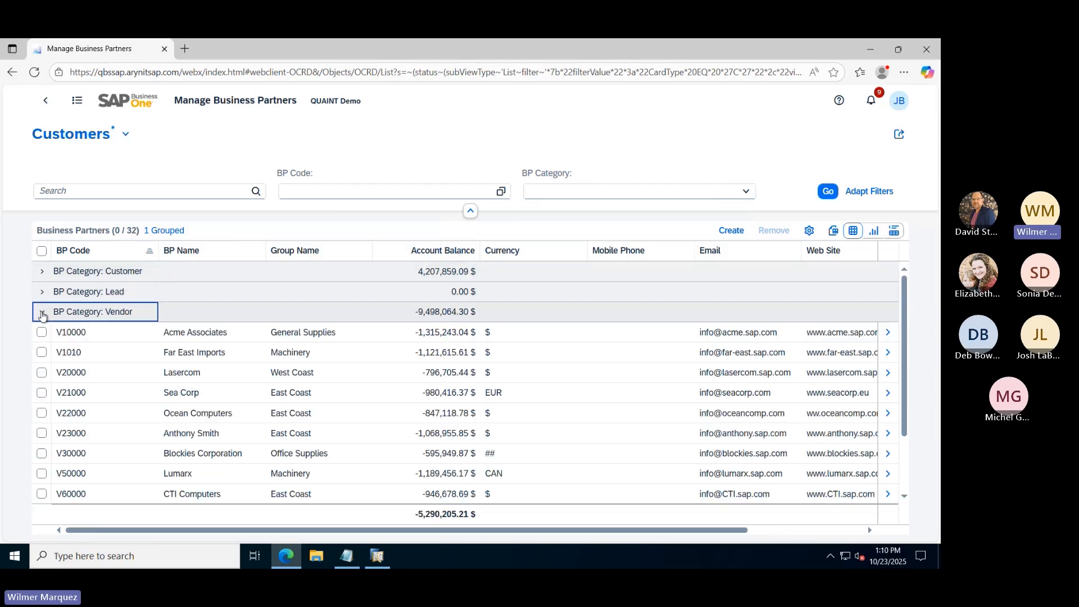
{"action": "left_click", "coordinate": [43, 313]}
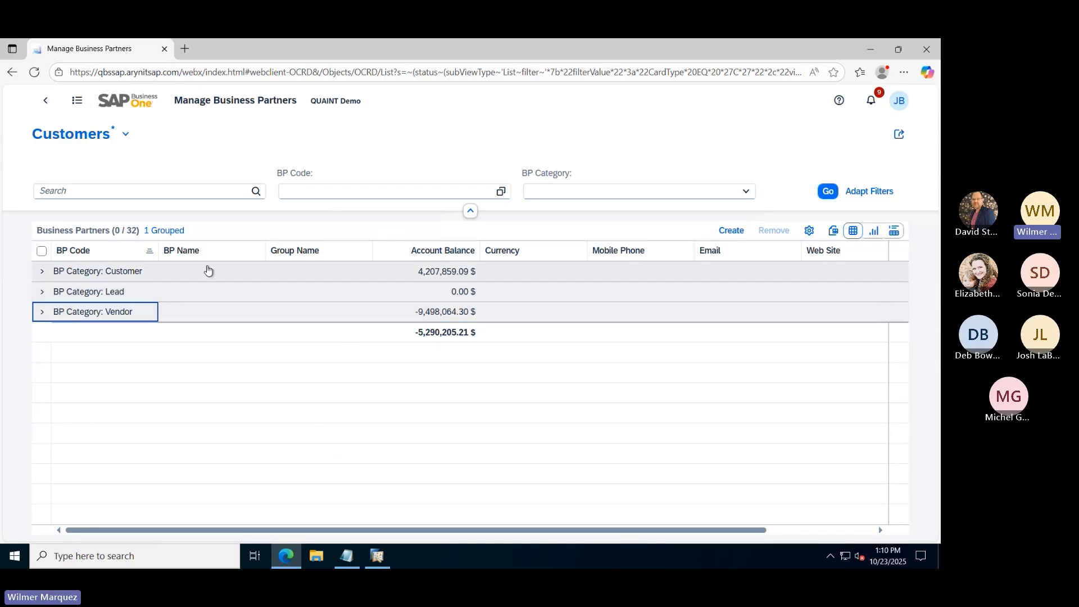
Examine the columns available in the business partner list's view settings, and close them without changes
{"action": "left_click", "coordinate": [809, 233]}
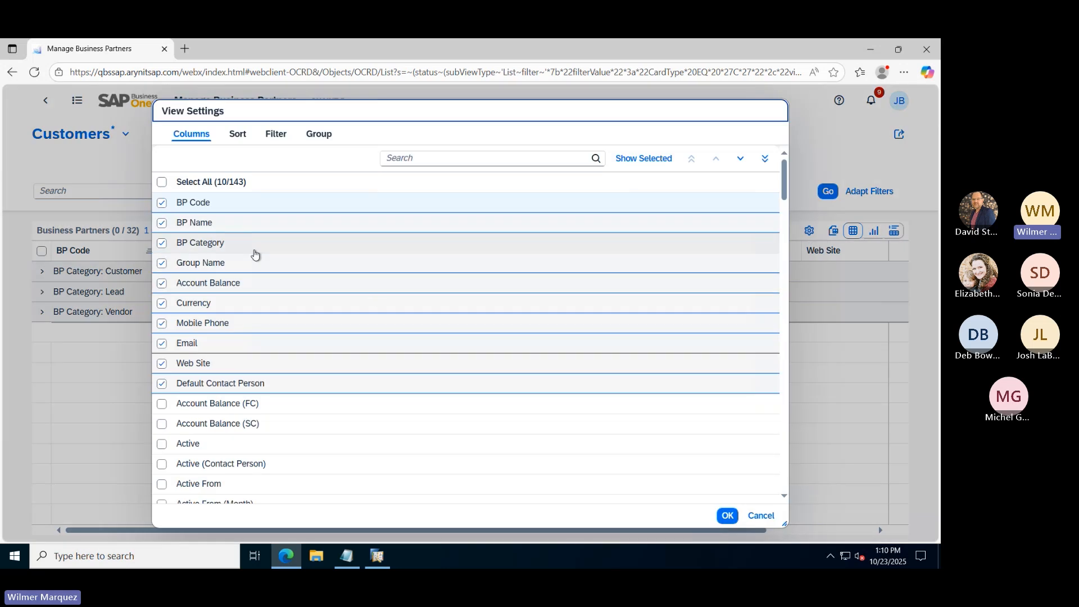
{"action": "scroll", "coordinate": [254, 255], "scroll_direction": "down", "scroll_amount": 8}
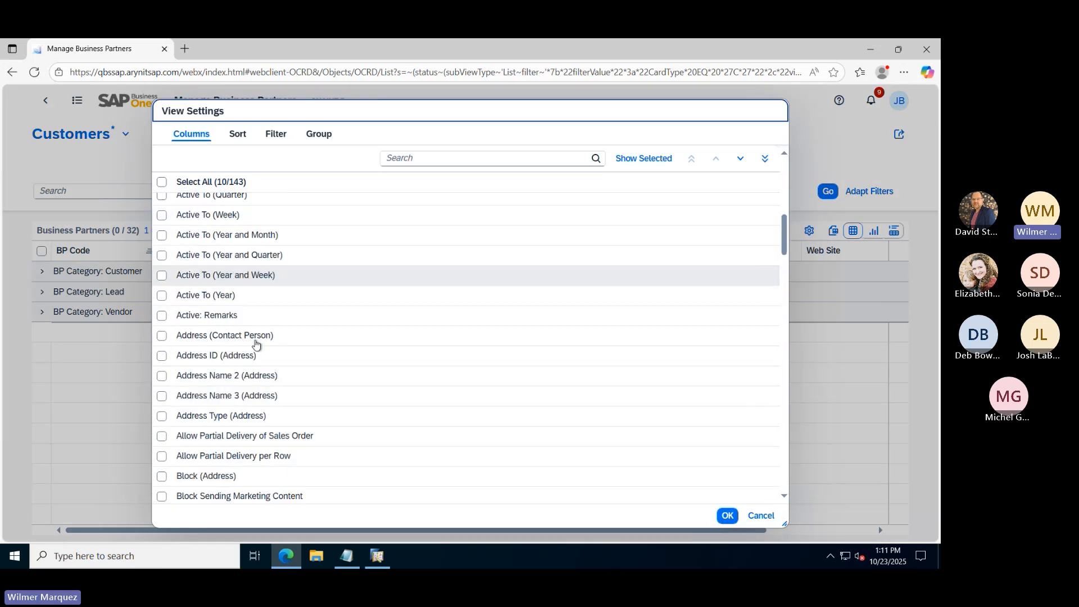
{"action": "scroll", "coordinate": [254, 359], "scroll_direction": "down", "scroll_amount": 4}
{"action": "scroll", "coordinate": [252, 375], "scroll_direction": "up", "scroll_amount": 5}
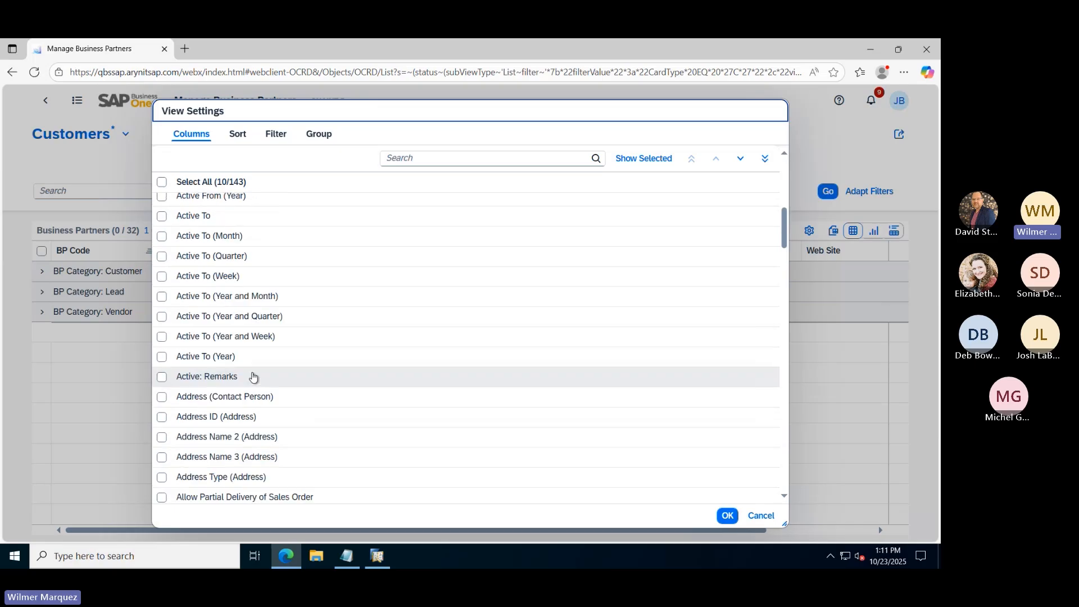
{"action": "scroll", "coordinate": [253, 376], "scroll_direction": "up", "scroll_amount": 6}
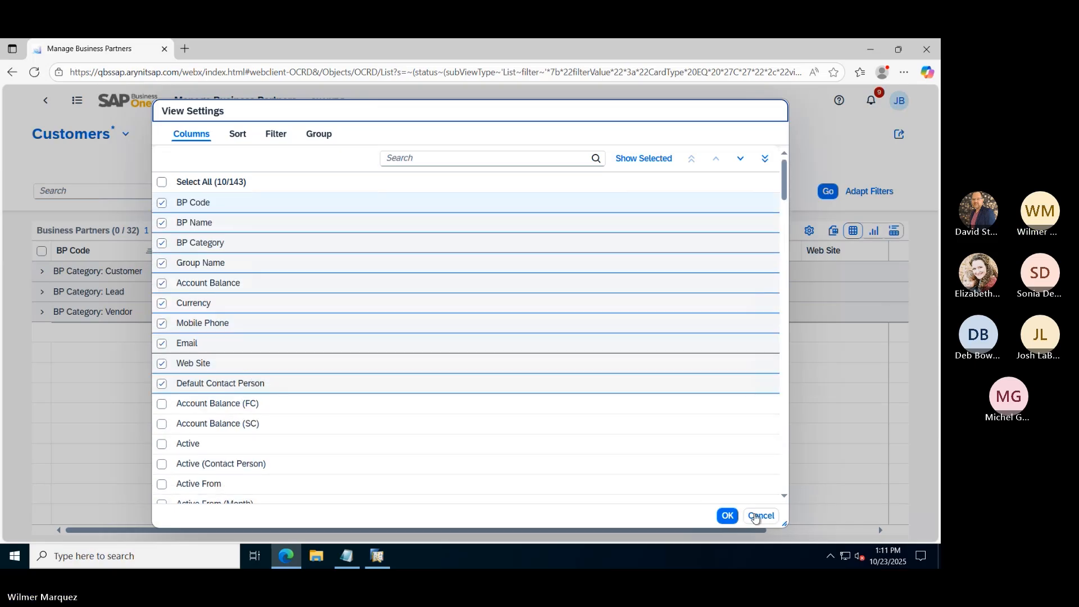
{"action": "left_click", "coordinate": [756, 517]}
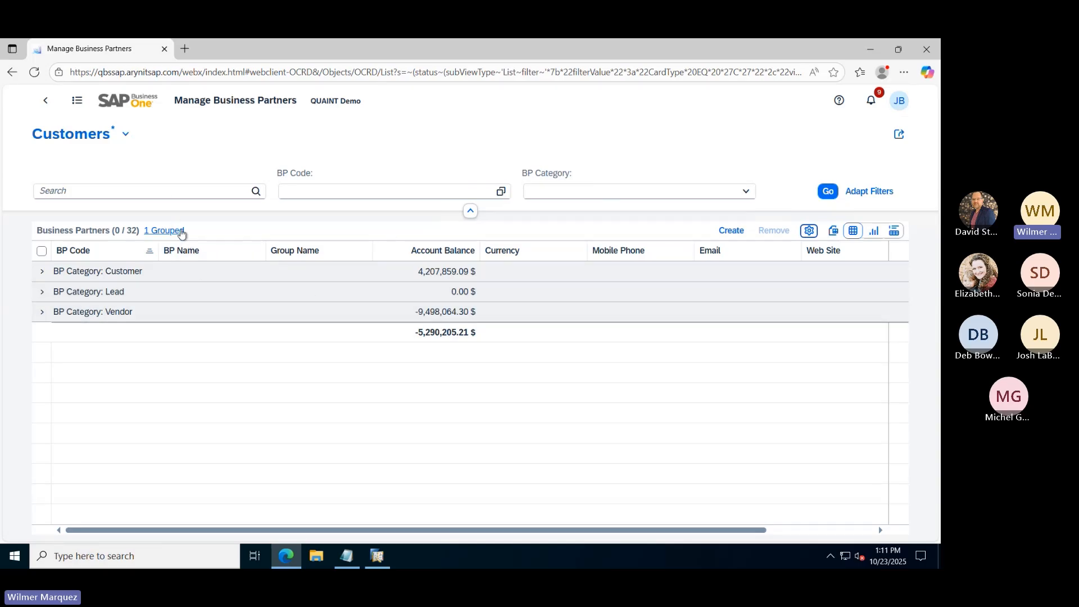
Check the saved views available for the business partner list, and keep the filter area expanded
{"action": "left_click", "coordinate": [126, 135]}
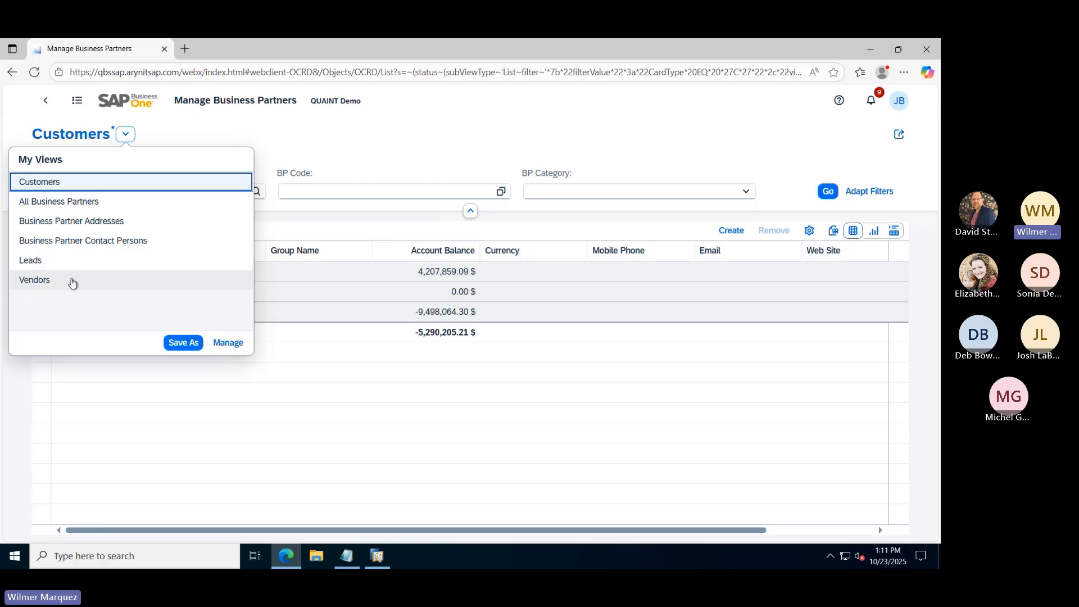
{"action": "left_click", "coordinate": [343, 142]}
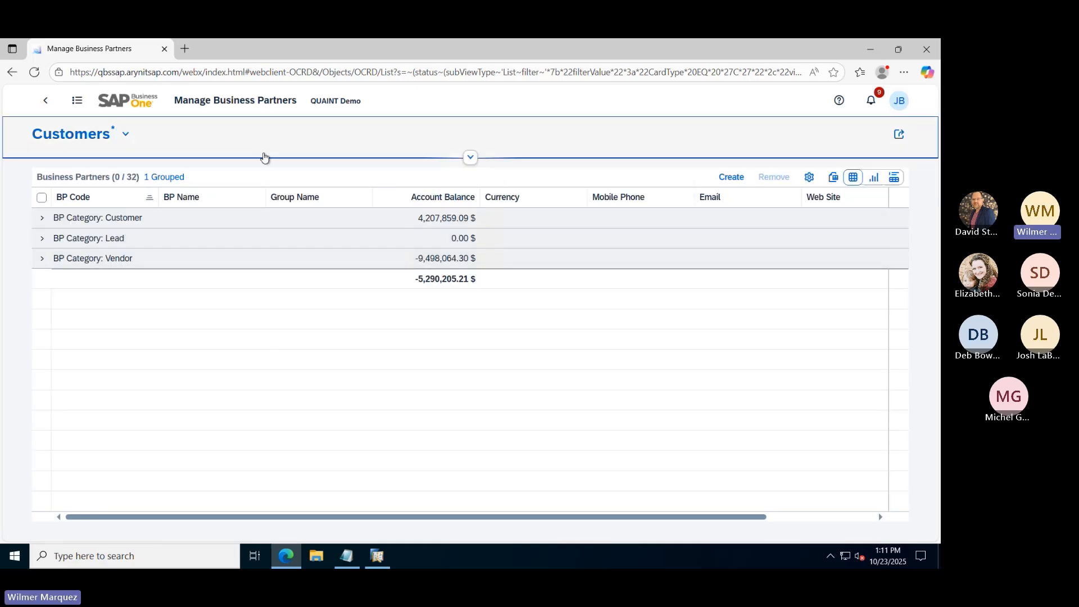
{"action": "left_click", "coordinate": [470, 158]}
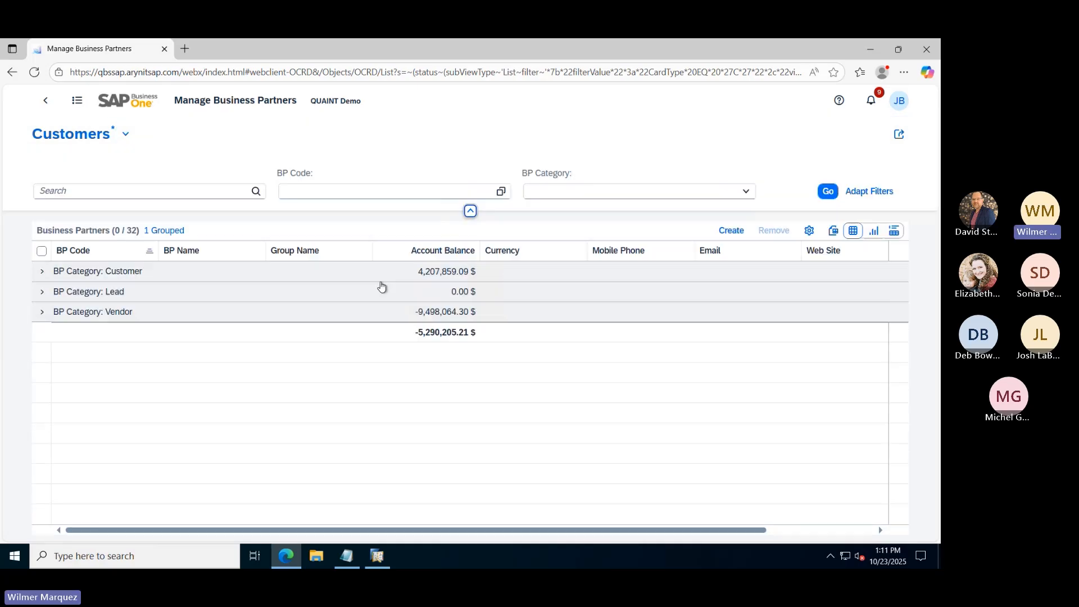
Open Opportunities from the home page's CRM group and display the records as a table
{"action": "left_click", "coordinate": [125, 106]}
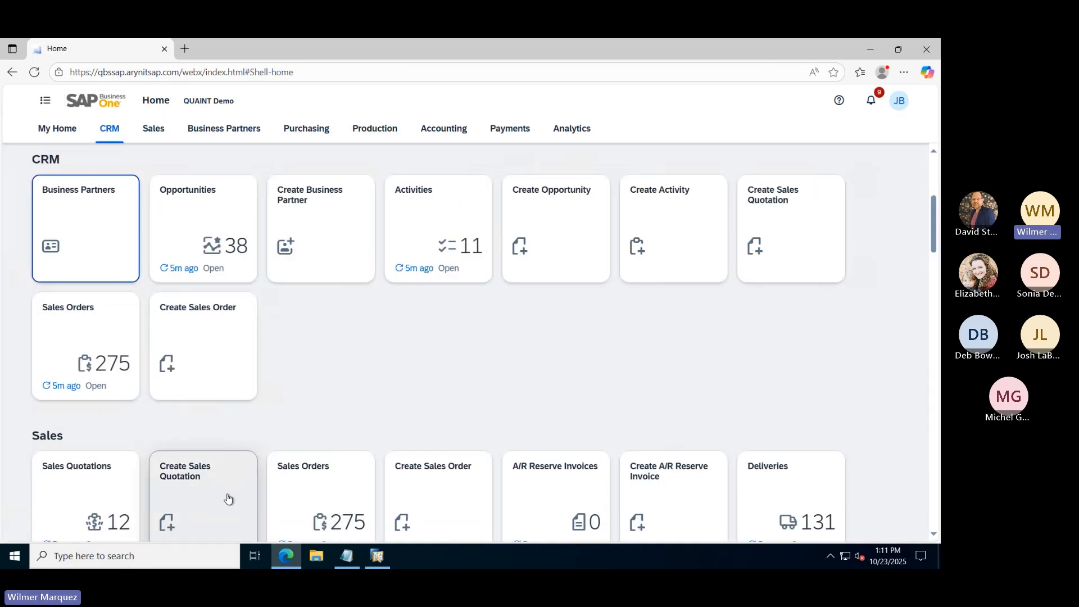
{"action": "left_click", "coordinate": [198, 213]}
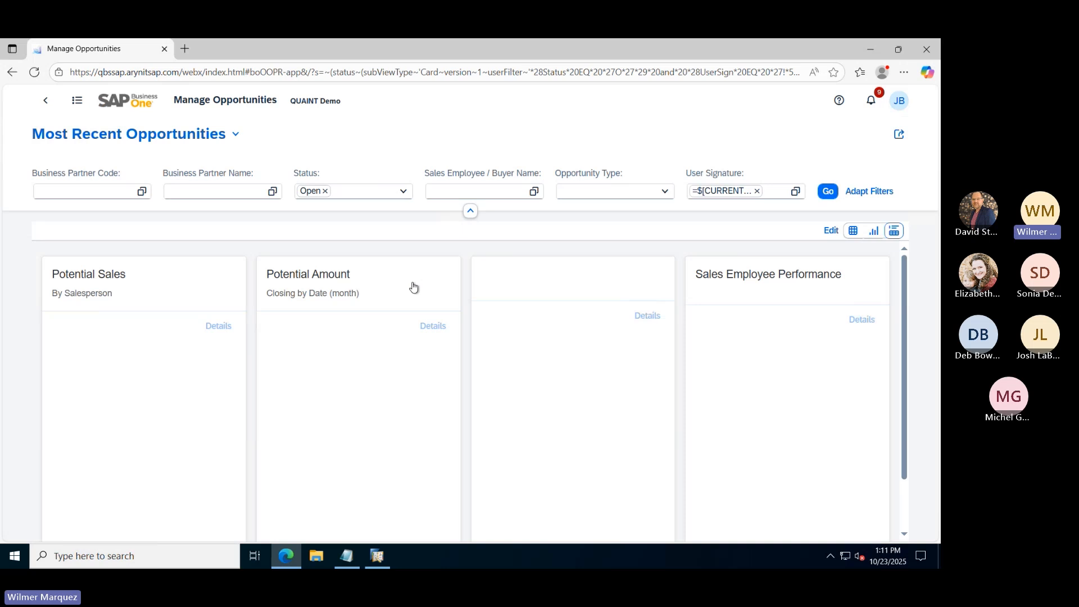
{"action": "left_click", "coordinate": [853, 231]}
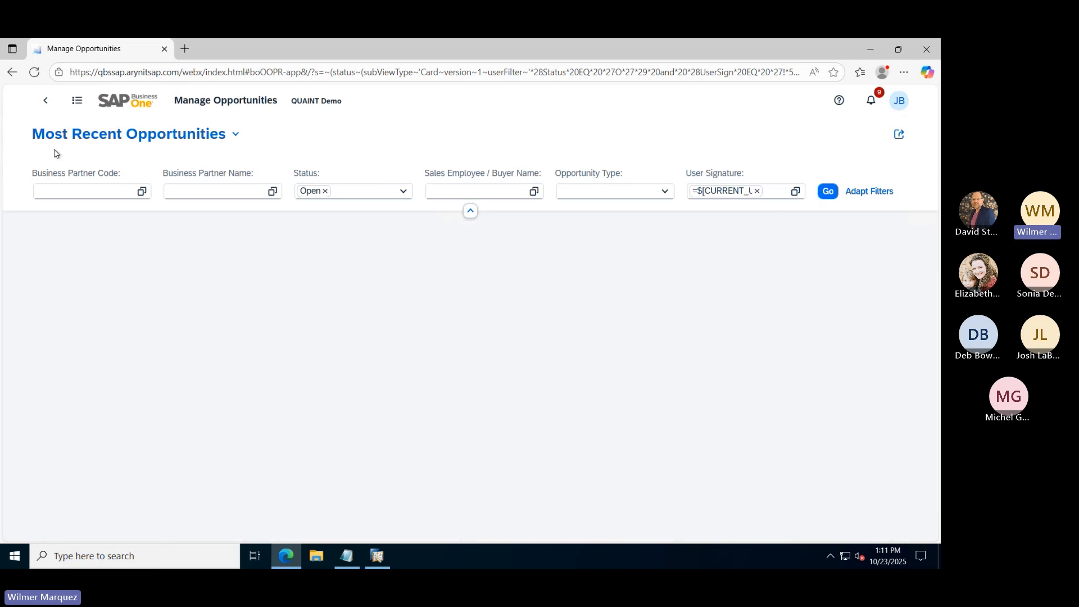
Look at the Opportunities Grouped by BP view, and return to Most Recent Opportunities shown as a table
{"action": "left_click", "coordinate": [237, 135]}
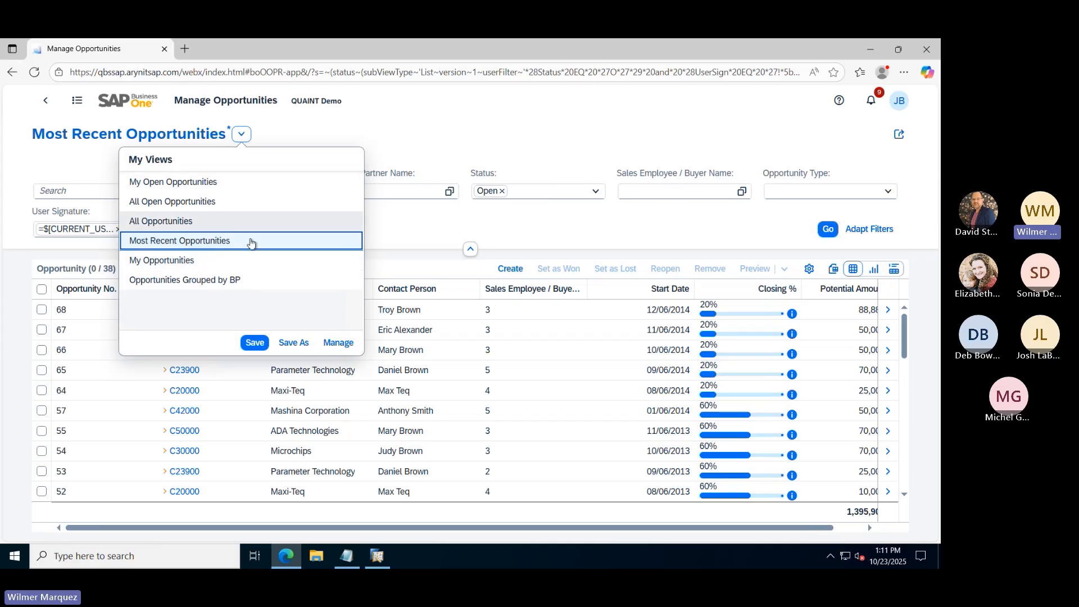
{"action": "left_click", "coordinate": [255, 287]}
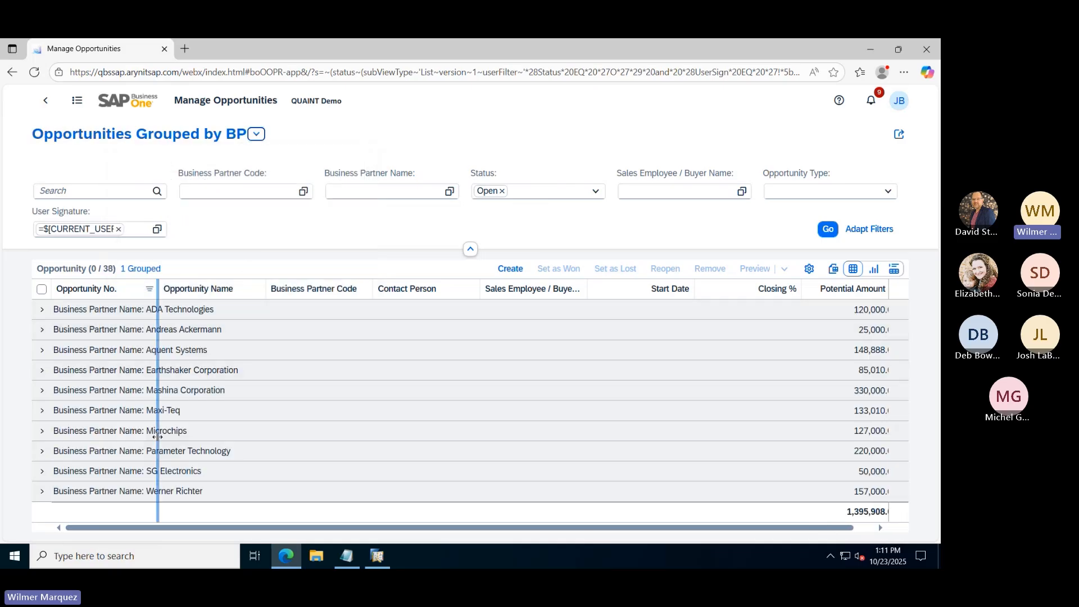
{"action": "left_click", "coordinate": [256, 134]}
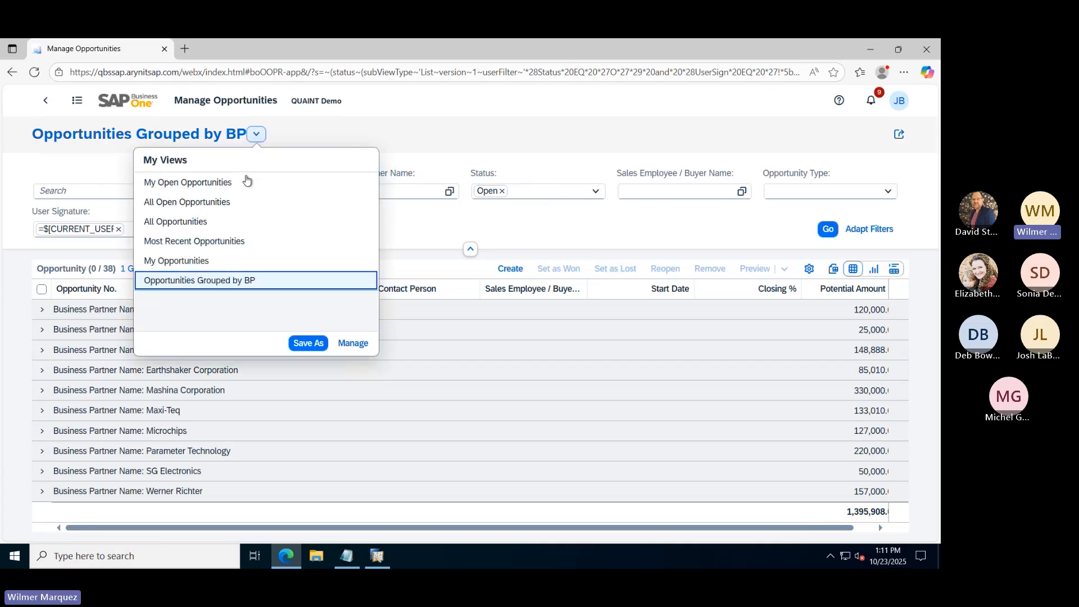
{"action": "left_click", "coordinate": [243, 243]}
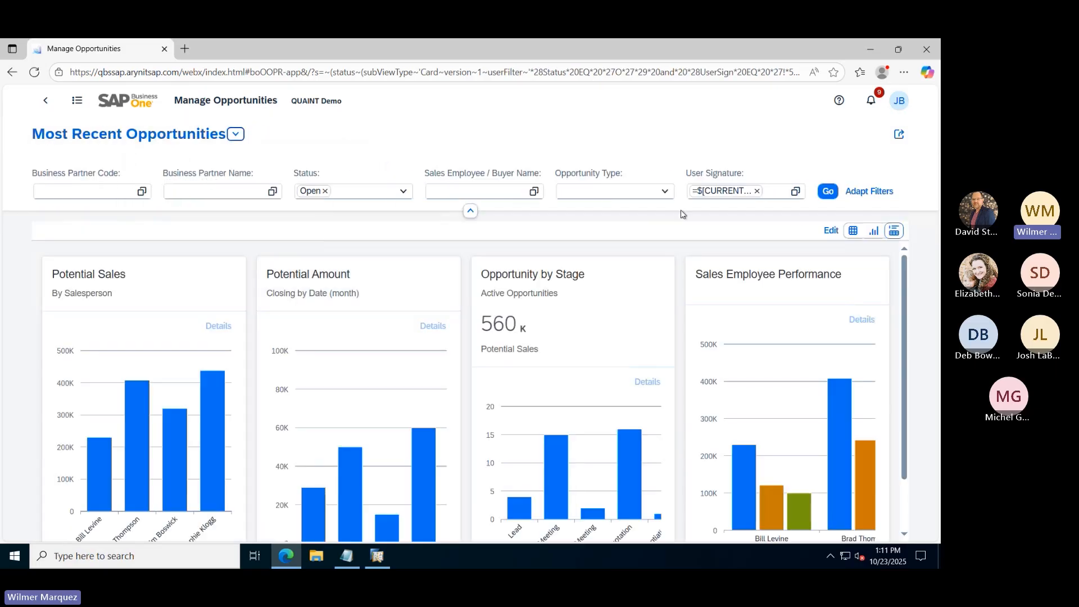
{"action": "left_click", "coordinate": [853, 231]}
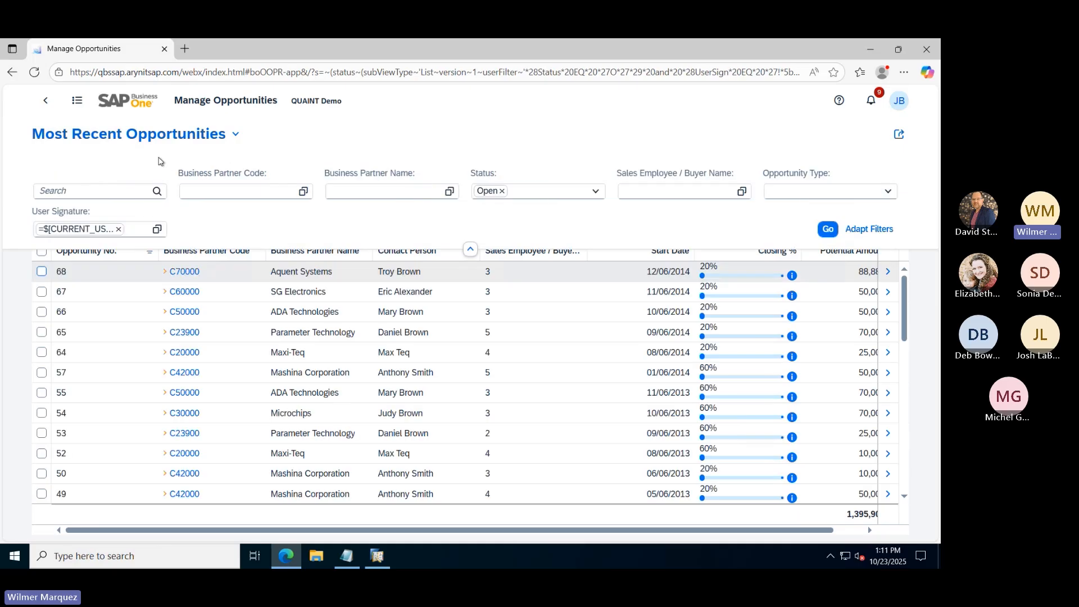
Review the names, sharing and default settings of the opportunity views in Manage Views, and save without changes
{"action": "left_click", "coordinate": [241, 134]}
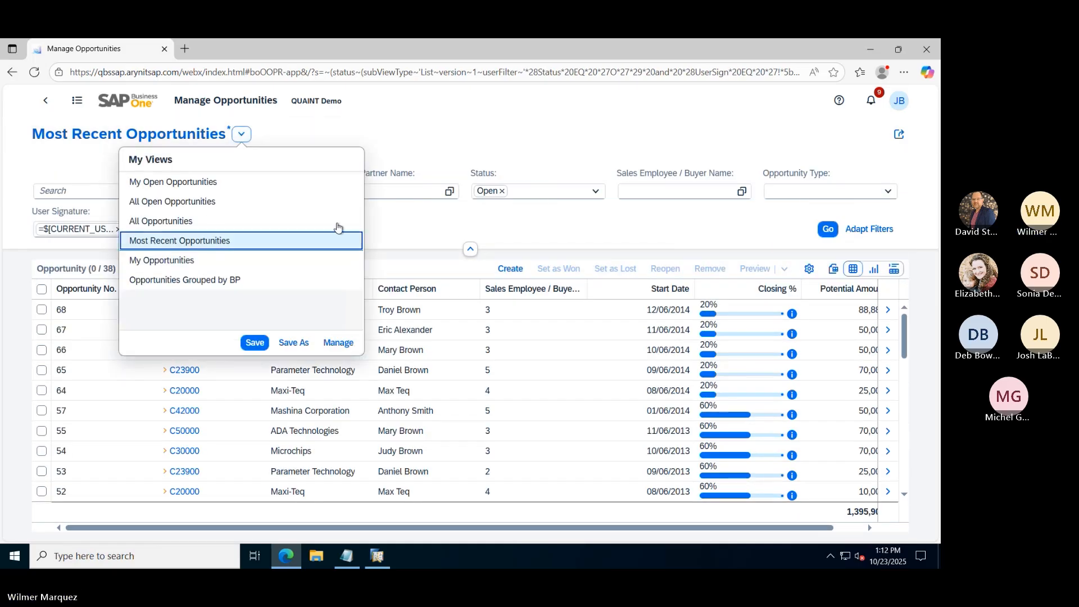
{"action": "left_click", "coordinate": [339, 343]}
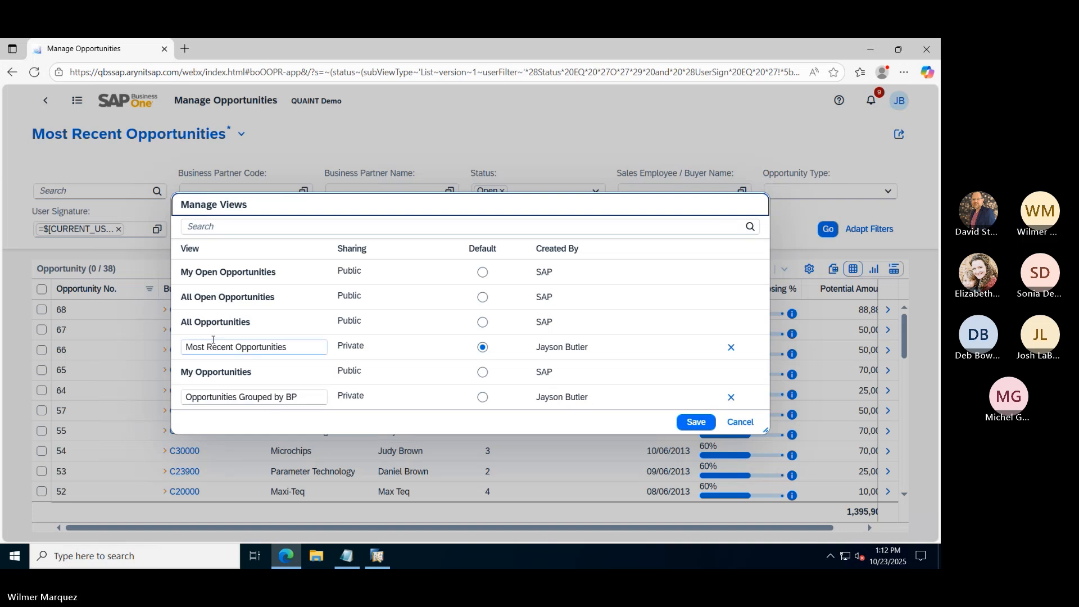
{"action": "left_click", "coordinate": [297, 349]}
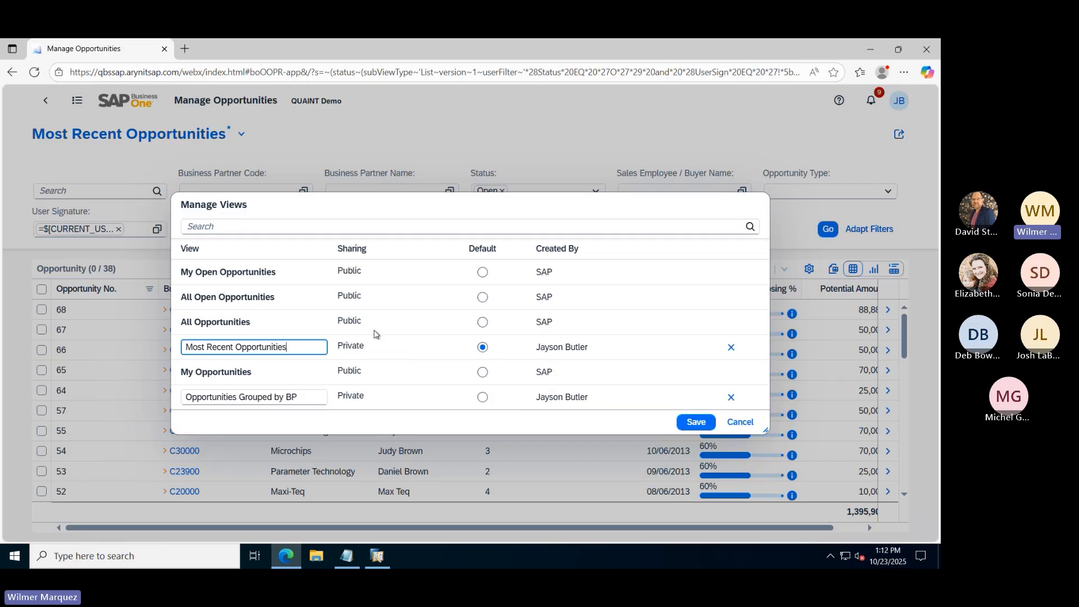
{"action": "left_click", "coordinate": [694, 423]}
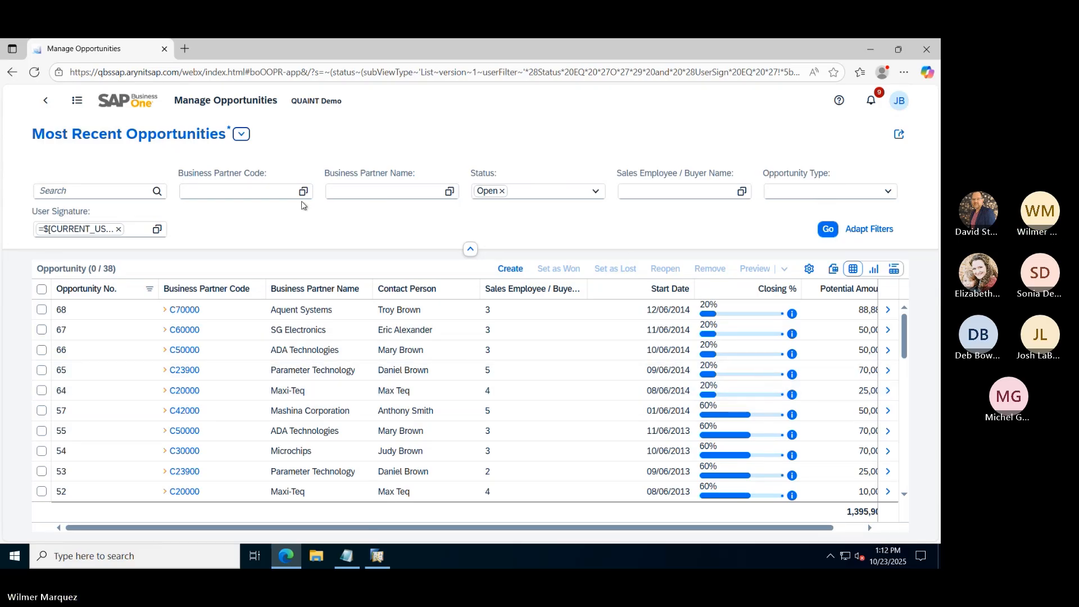
Examine the default and public options for saving Most Recent Opportunities as a new view, and cancel without saving
{"action": "left_click", "coordinate": [242, 135]}
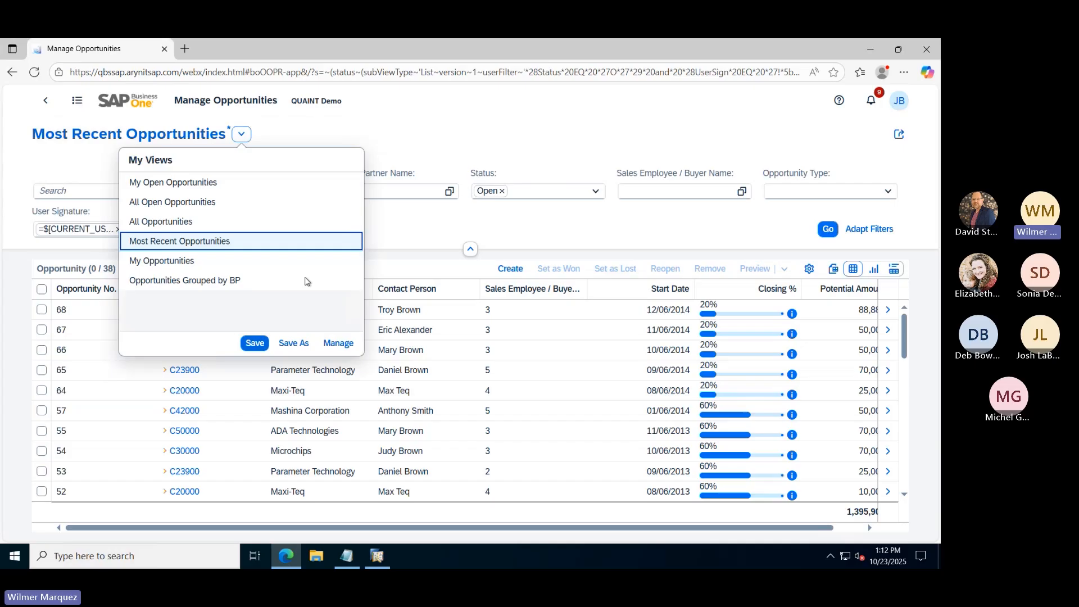
{"action": "left_click", "coordinate": [408, 227]}
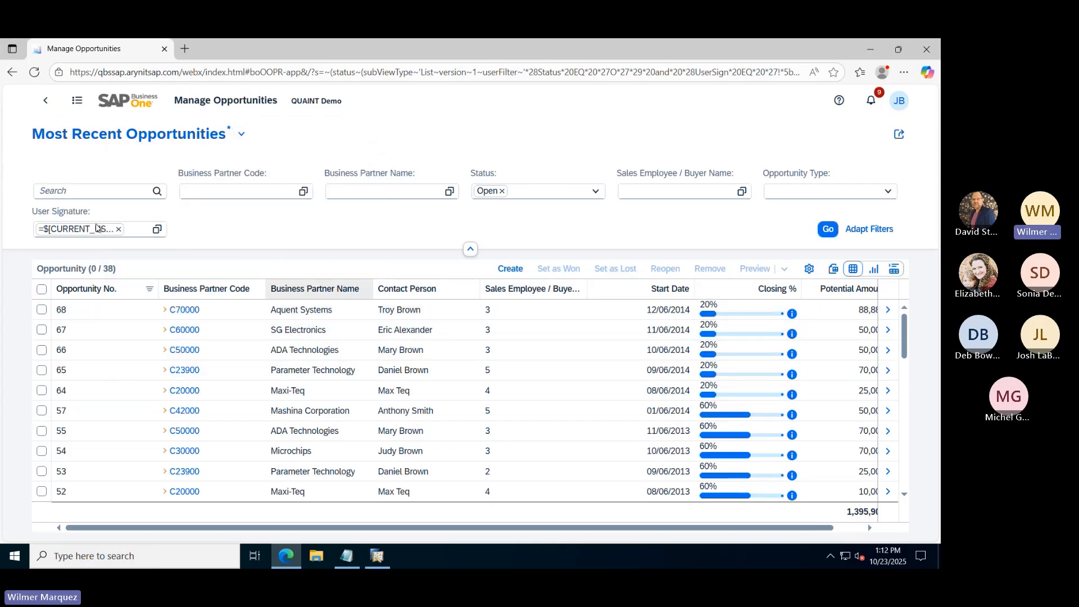
{"action": "left_click", "coordinate": [241, 134]}
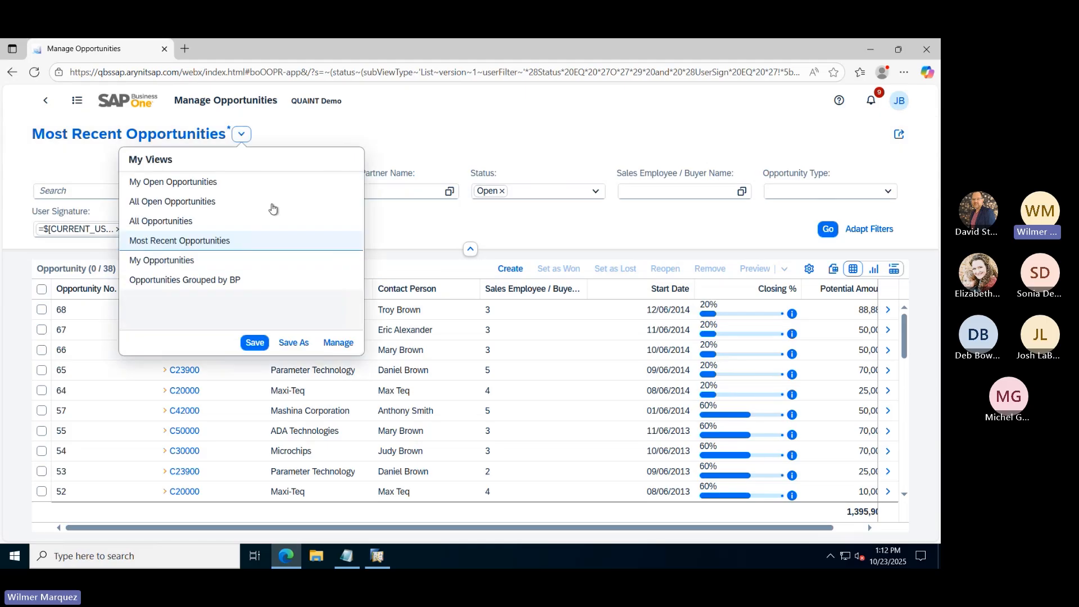
{"action": "left_click", "coordinate": [293, 343]}
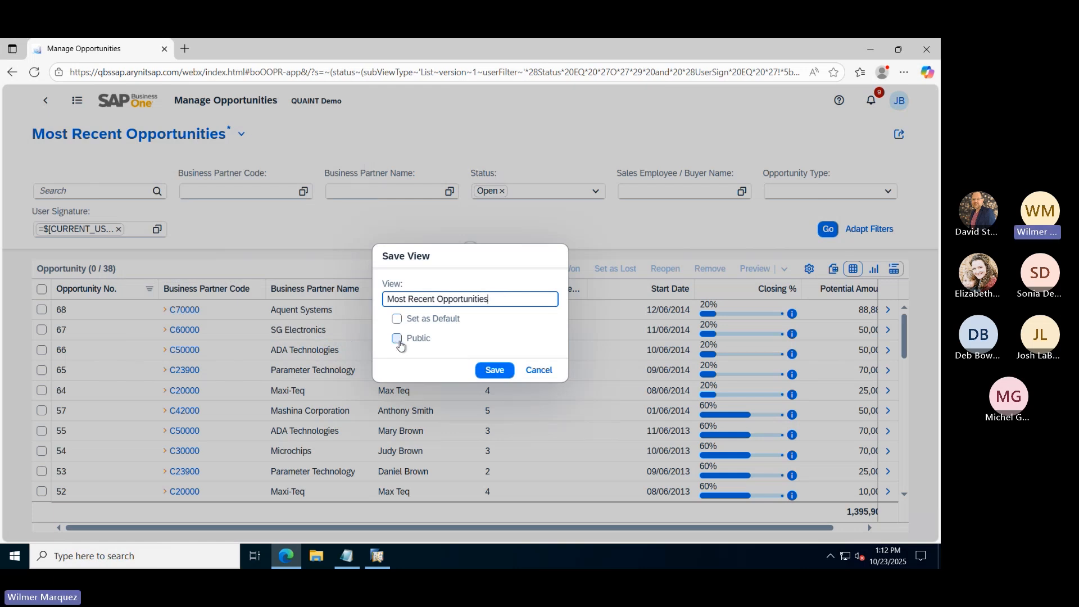
{"action": "left_click", "coordinate": [541, 370]}
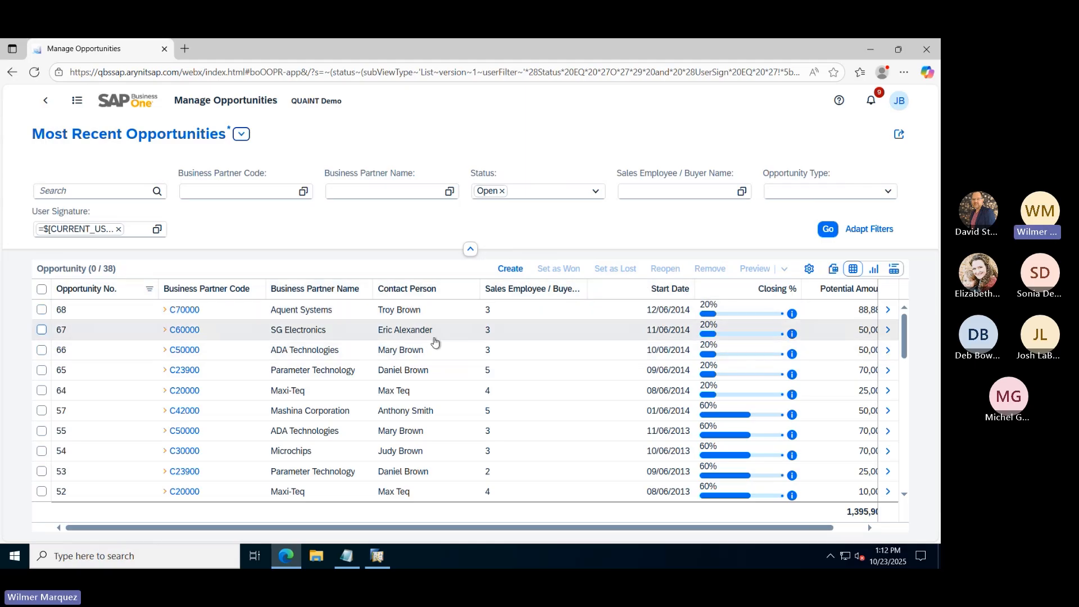
Compare the table display of the opportunities with their chart display
{"action": "left_click", "coordinate": [852, 270]}
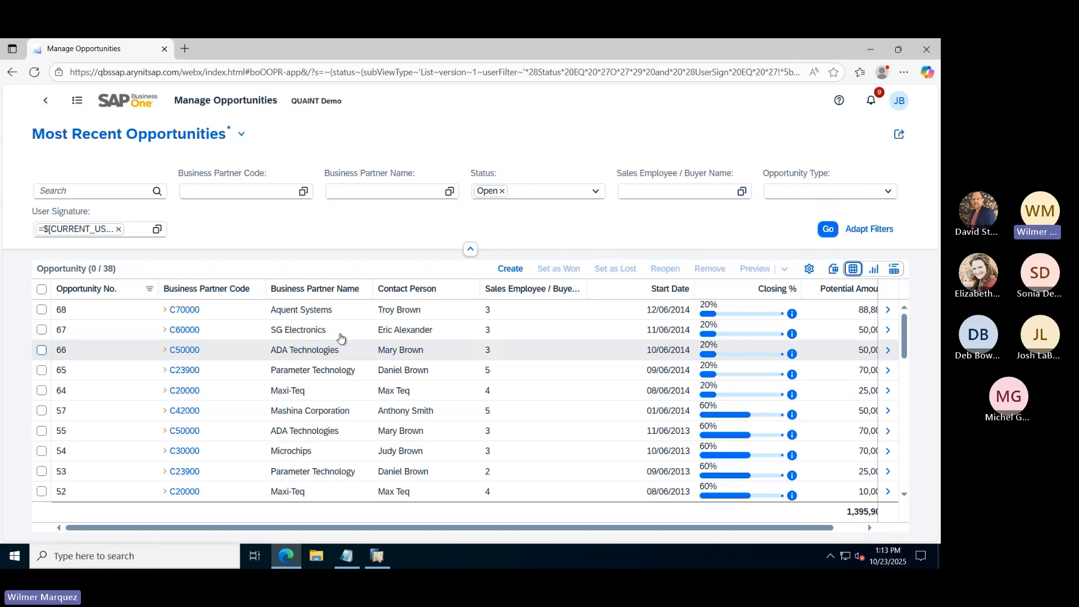
{"action": "left_click", "coordinate": [874, 268]}
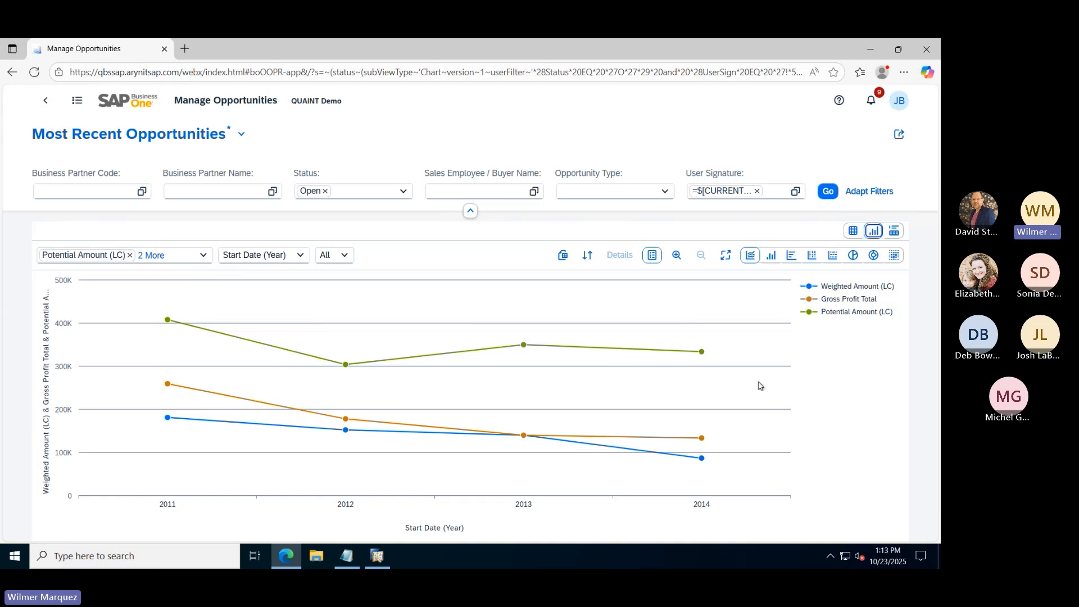
{"action": "left_click", "coordinate": [831, 296]}
Display the opportunities as overview cards and open the Sales Employee Performance card's full chart
{"action": "left_click", "coordinate": [894, 230]}
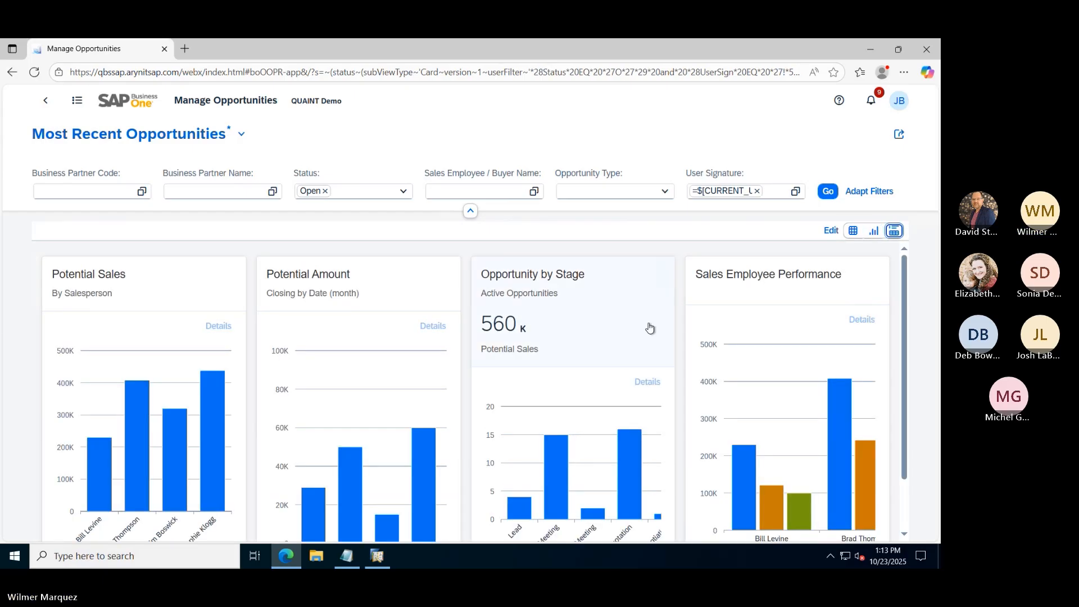
{"action": "scroll", "coordinate": [655, 333], "scroll_direction": "down", "scroll_amount": 1}
{"action": "scroll", "coordinate": [660, 338], "scroll_direction": "up", "scroll_amount": 1}
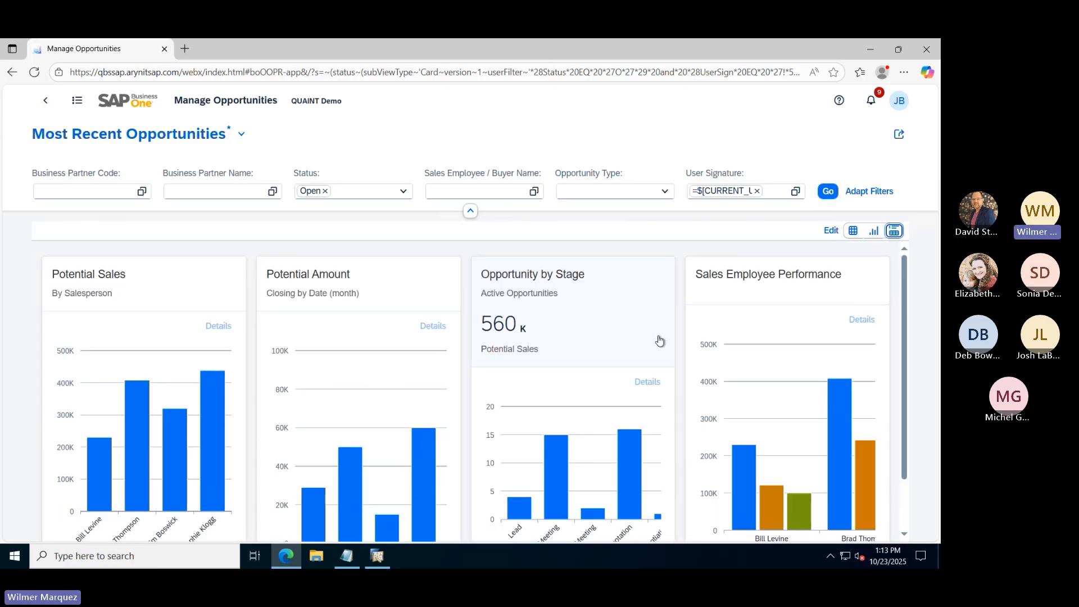
{"action": "left_click", "coordinate": [804, 300]}
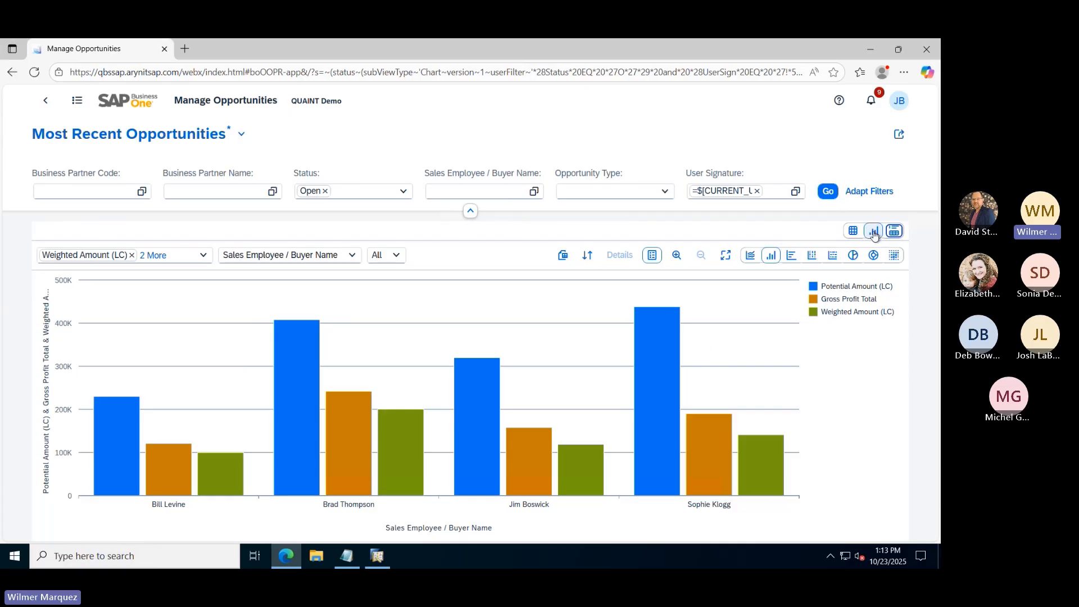
Reopen Opportunities from the home page's CRM group and put its overview cards into edit mode
{"action": "key", "text": "alt+Left"}
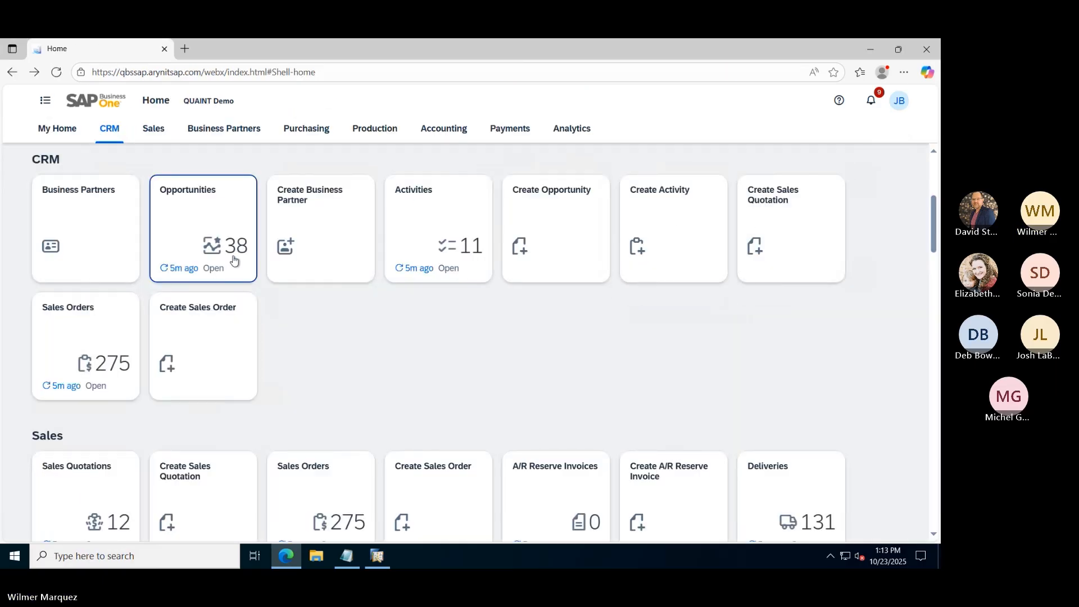
{"action": "left_click", "coordinate": [234, 260]}
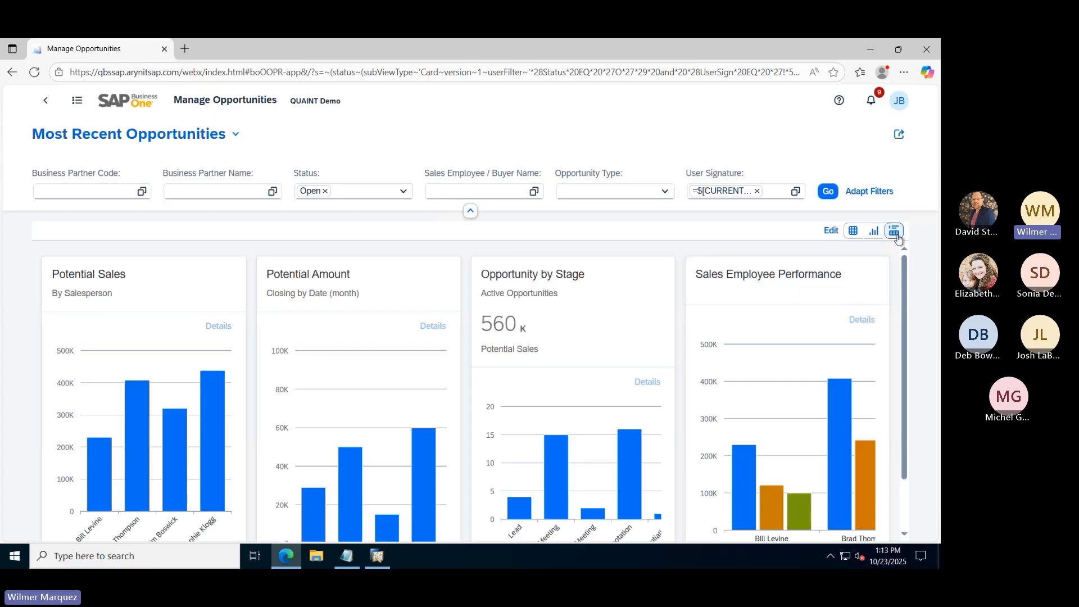
{"action": "left_click", "coordinate": [831, 231]}
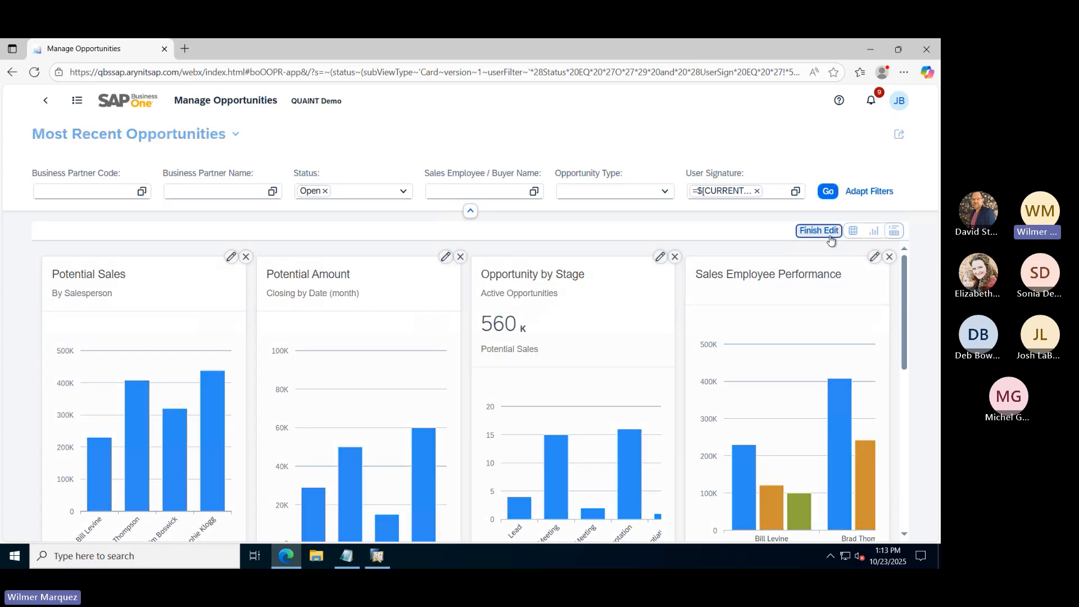
{"action": "scroll", "coordinate": [618, 315], "scroll_direction": "down", "scroll_amount": 1}
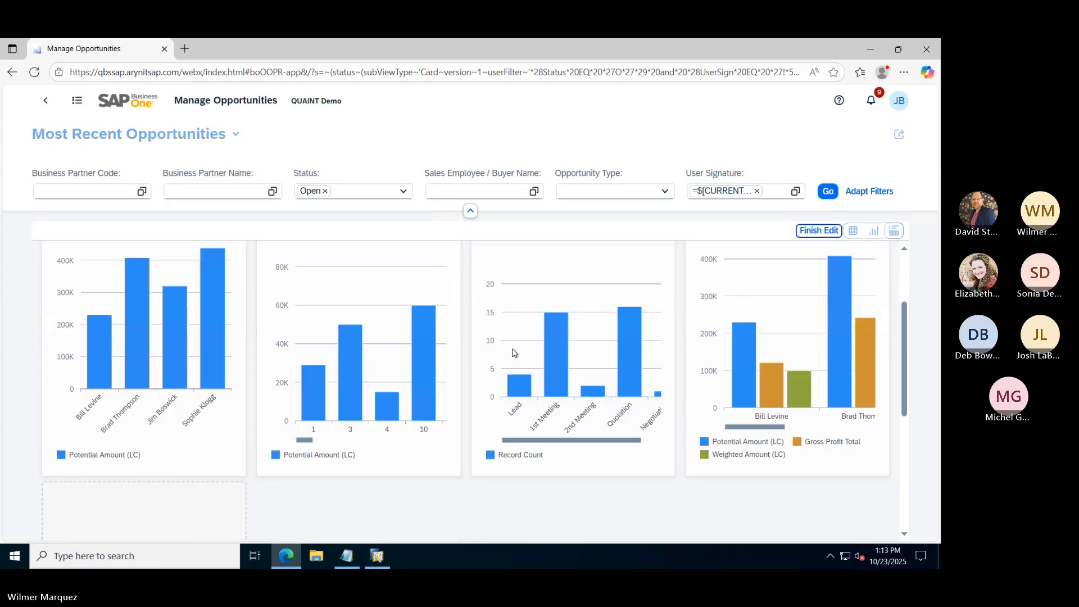
{"action": "scroll", "coordinate": [348, 356], "scroll_direction": "up", "scroll_amount": 1}
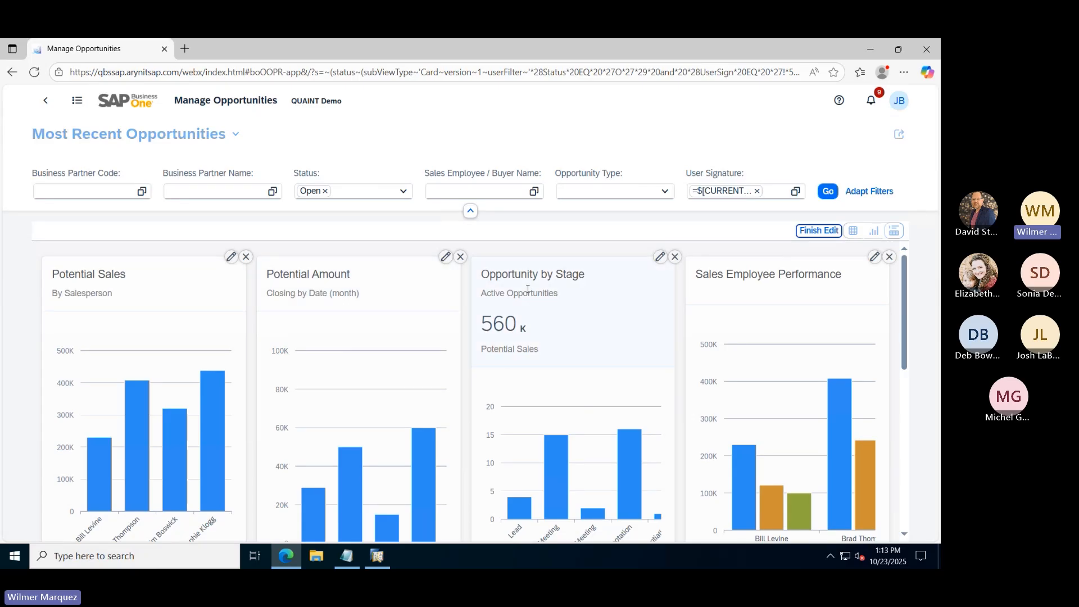
Edit the Sales Employee Performance card to turn on its KPI header and add the subtitle "Potential Amount"
{"action": "left_click", "coordinate": [874, 260]}
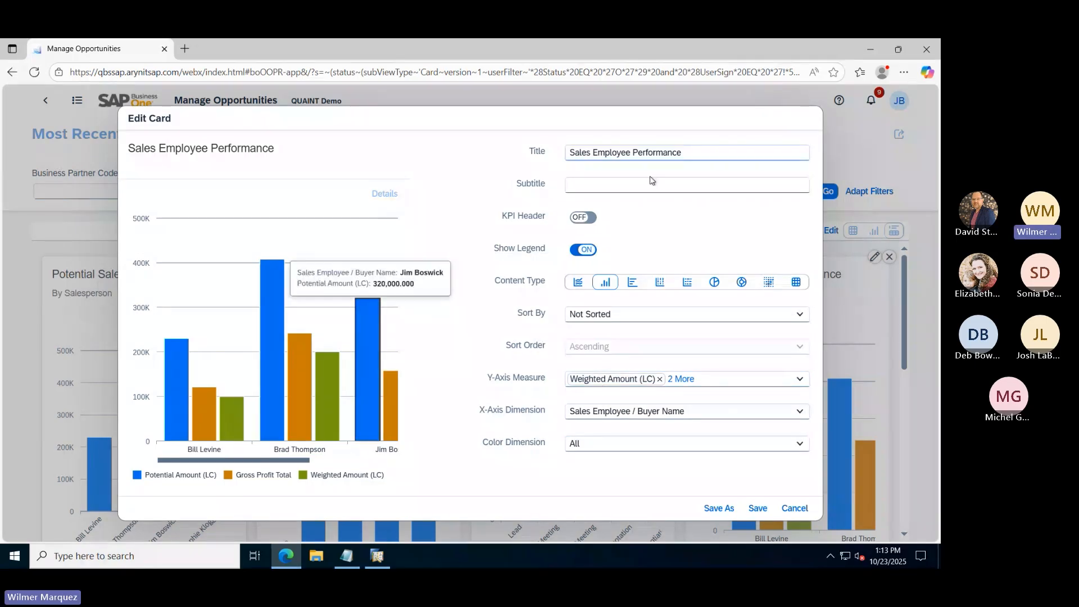
{"action": "left_click", "coordinate": [581, 218]}
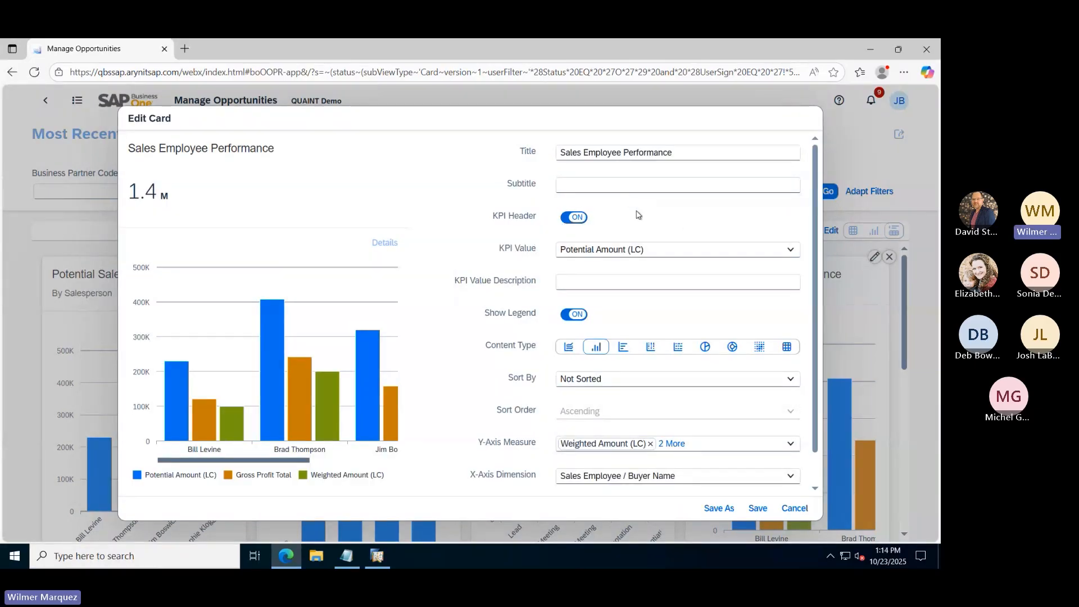
{"action": "left_click", "coordinate": [651, 192]}
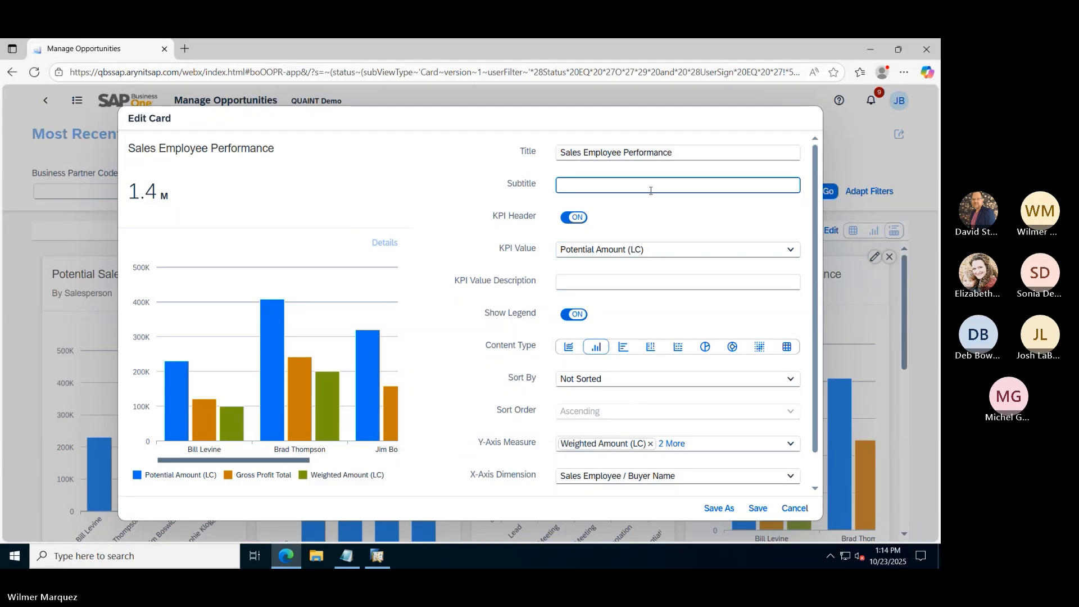
{"action": "type", "text": "Potent"}
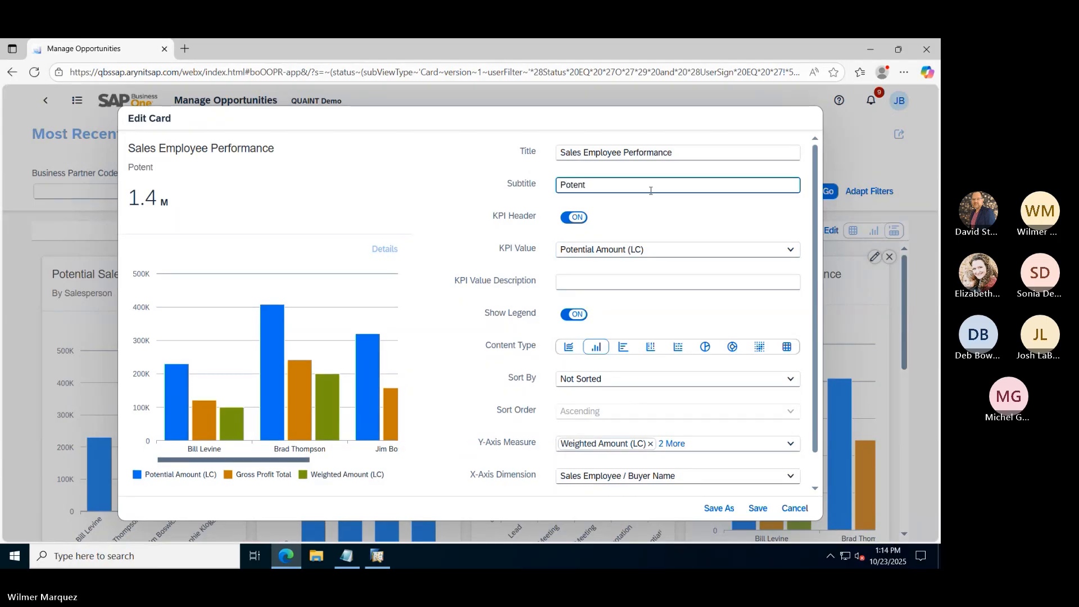
{"action": "key", "text": "BackSpace"}
{"action": "type", "text": "tial Aou"}
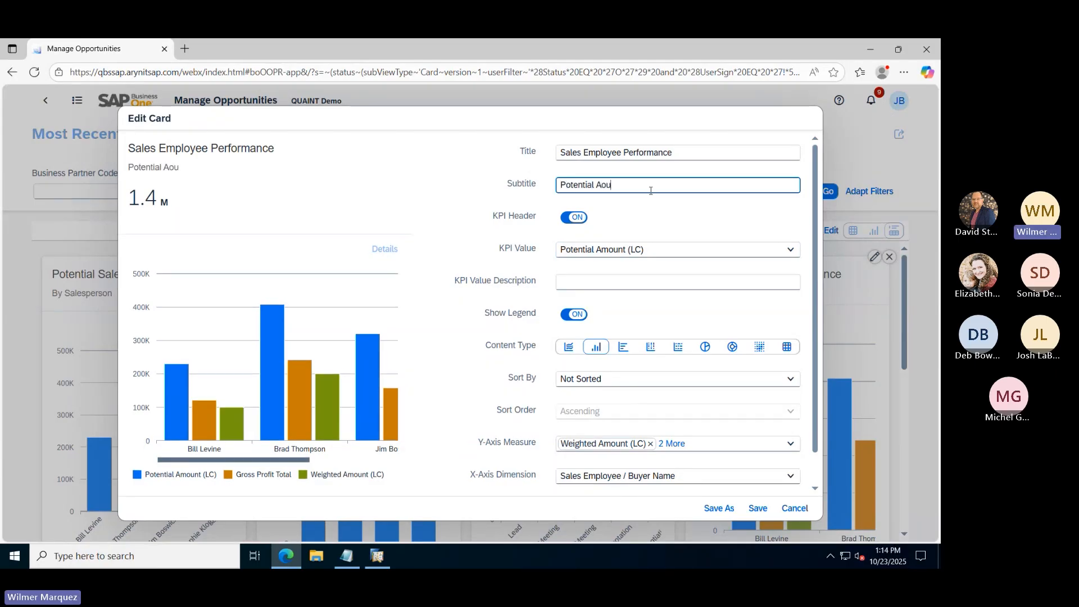
{"action": "key", "text": "BackSpace"}
{"action": "key", "text": "BackSpace"}
{"action": "type", "text": "mount"}
Try Gross Profit Total and Weighted Amount (LC) as the card's KPI value, set it to Potential Amount (LC), and save the card
{"action": "left_click", "coordinate": [676, 251]}
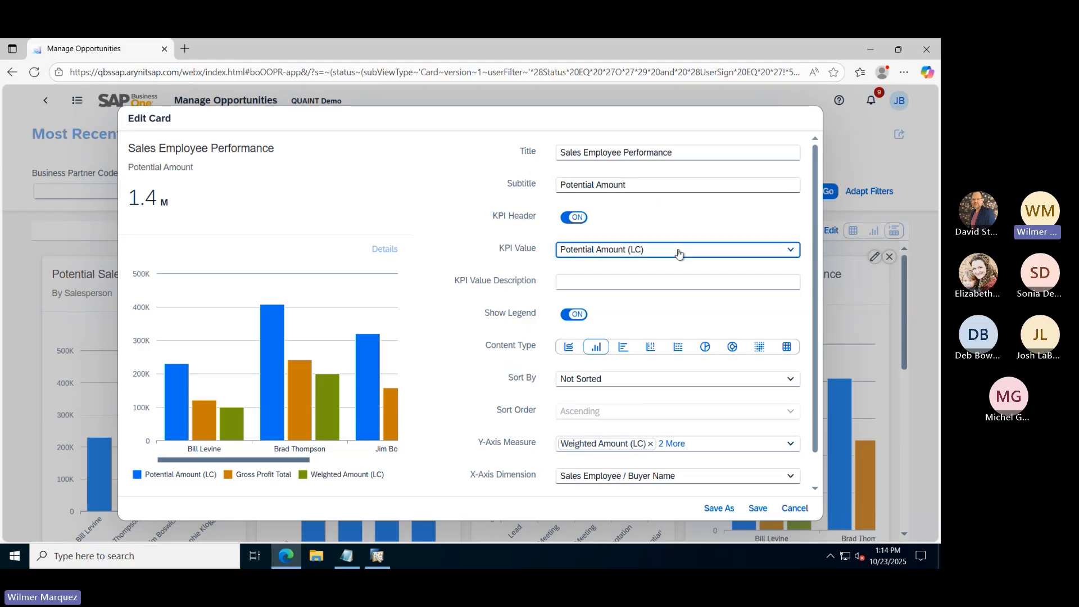
{"action": "left_click", "coordinate": [678, 254]}
{"action": "left_click", "coordinate": [678, 254]}
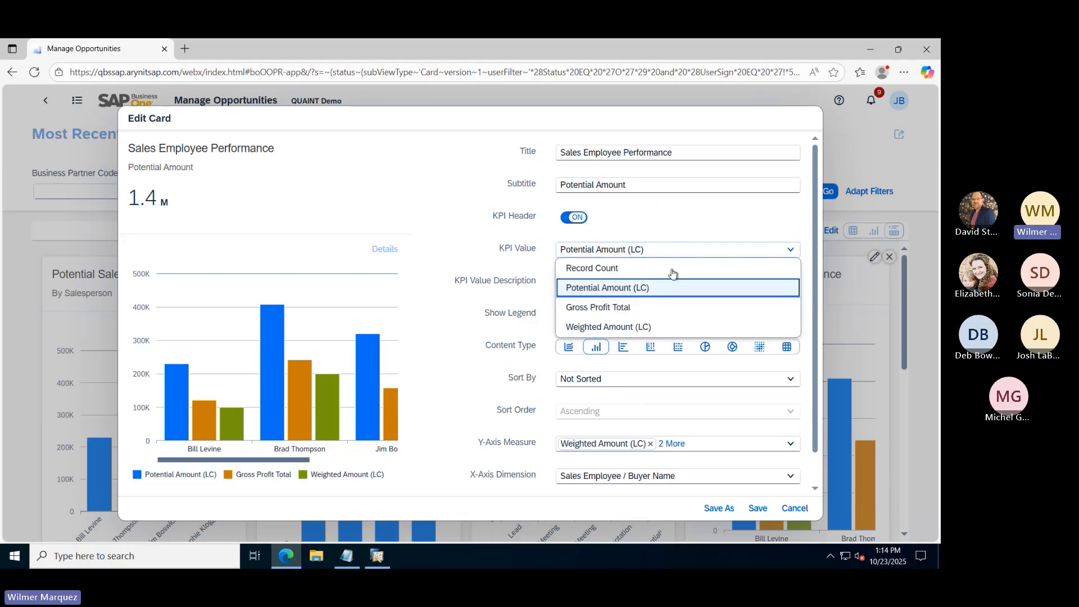
{"action": "left_click", "coordinate": [667, 313]}
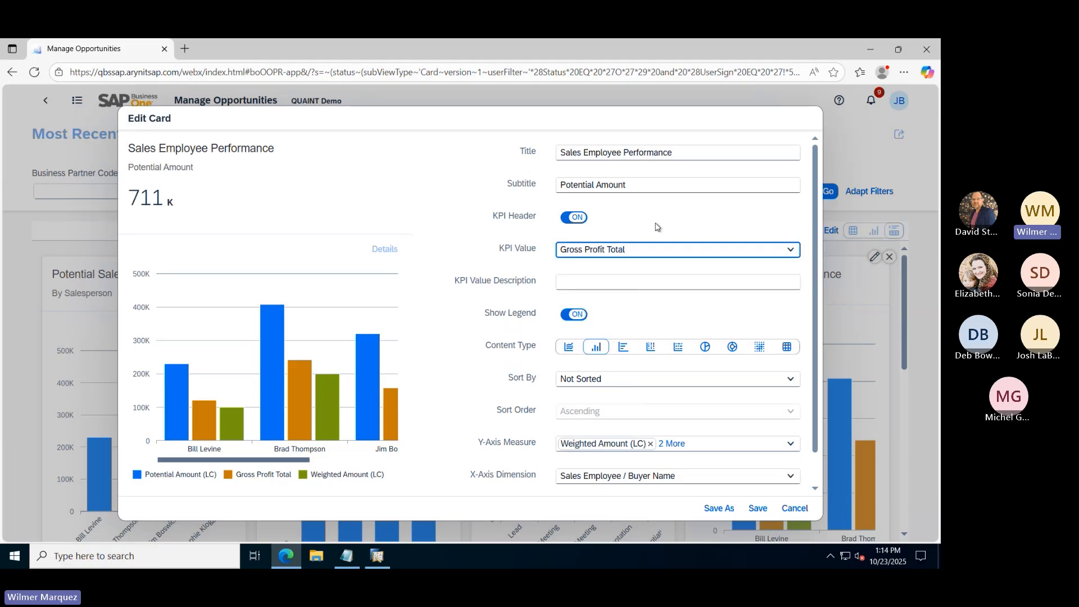
{"action": "left_click", "coordinate": [665, 252]}
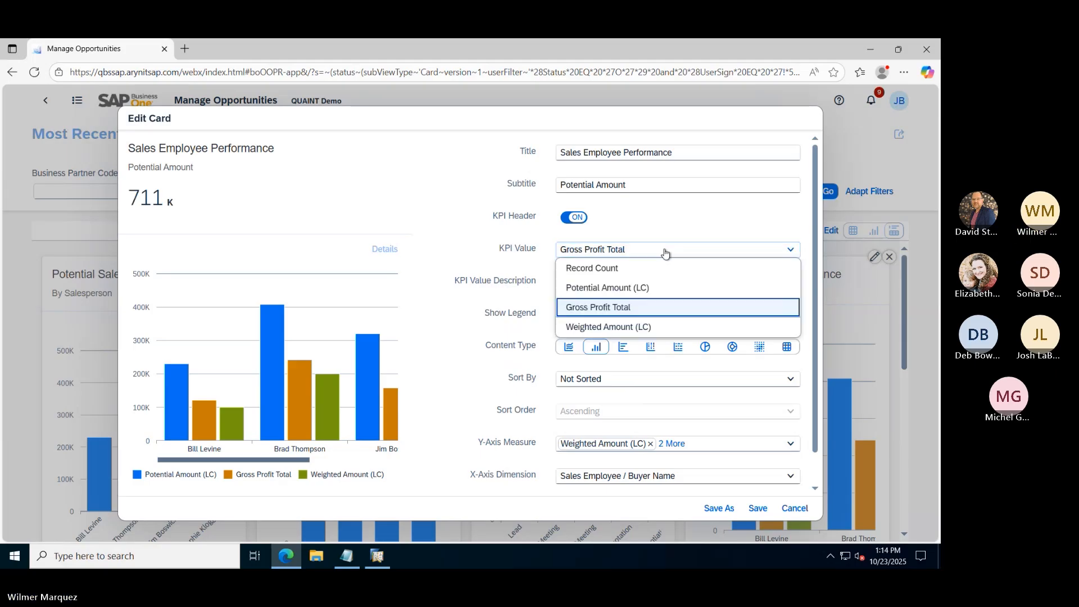
{"action": "left_click", "coordinate": [648, 327]}
{"action": "left_click", "coordinate": [679, 250]}
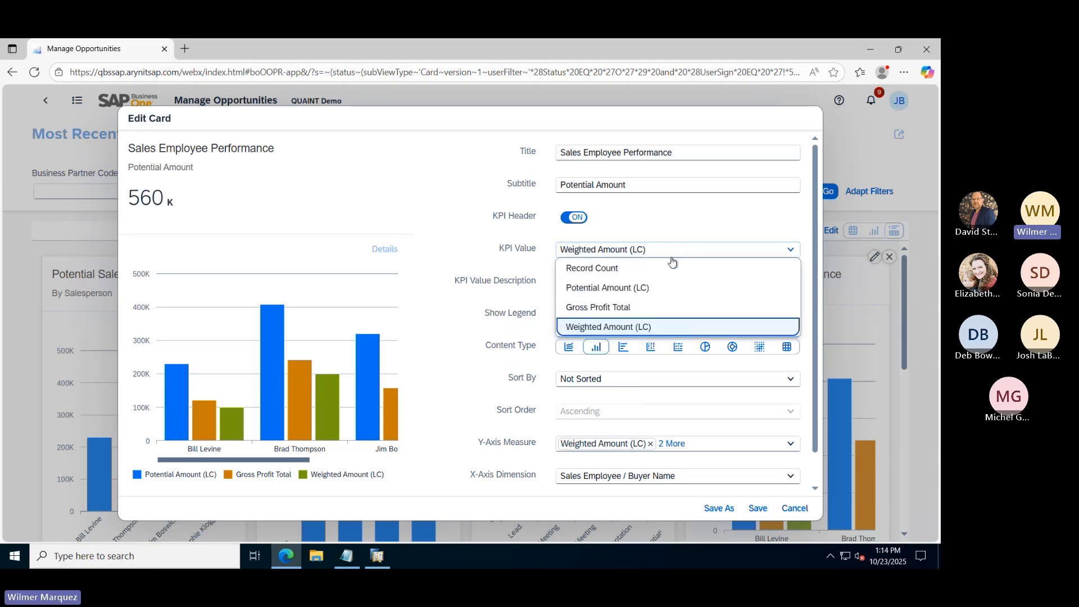
{"action": "left_click", "coordinate": [657, 291]}
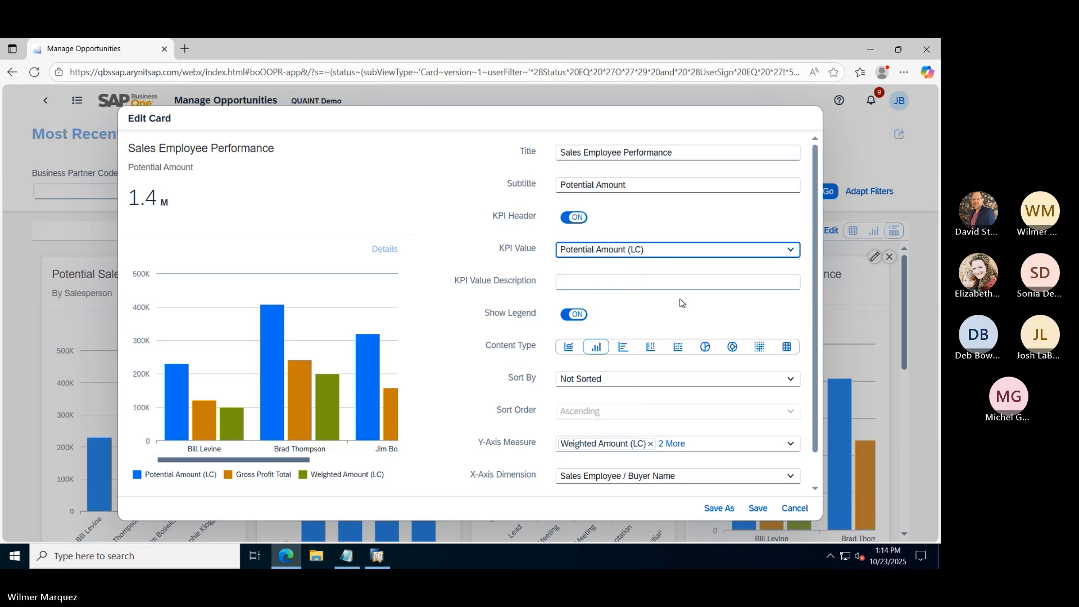
{"action": "left_click", "coordinate": [755, 509]}
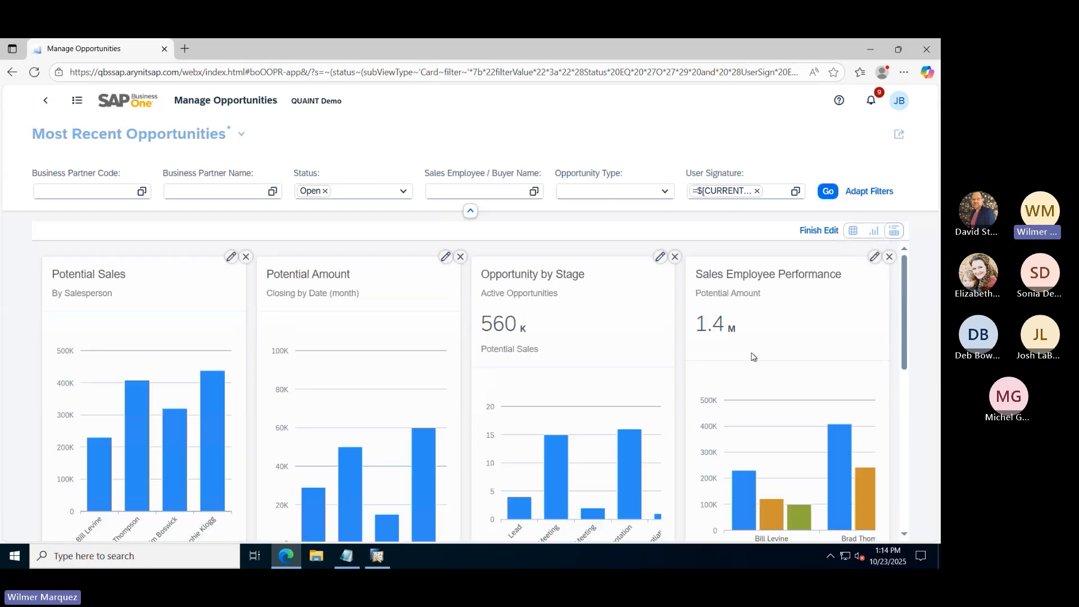
Review the overview cards, finish editing them, and display the opportunities as a table
{"action": "mouse_move", "coordinate": [727, 338]}
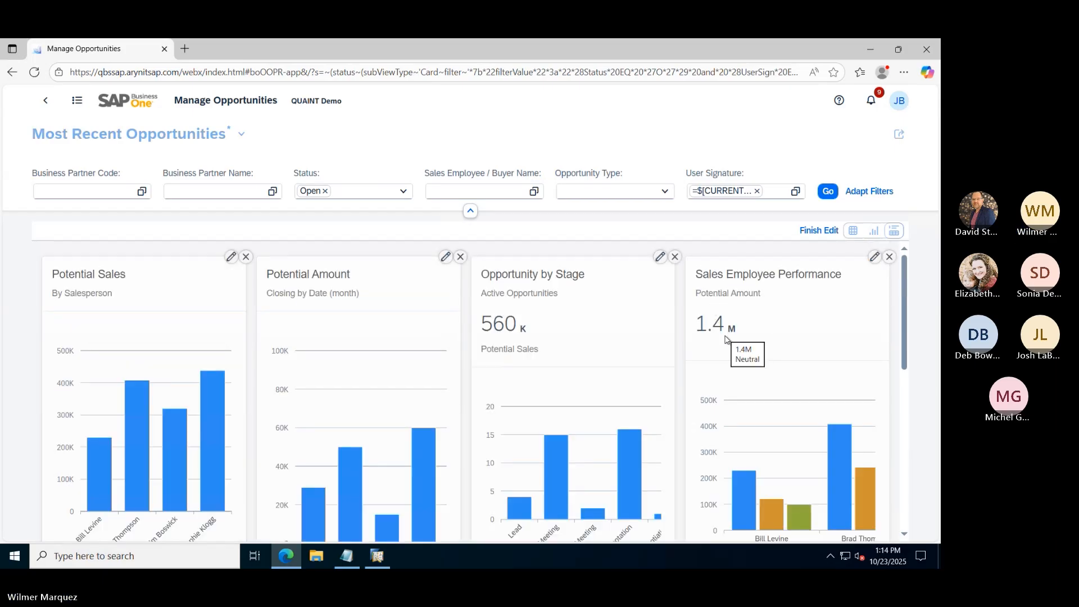
{"action": "scroll", "coordinate": [725, 338], "scroll_direction": "down", "scroll_amount": 6}
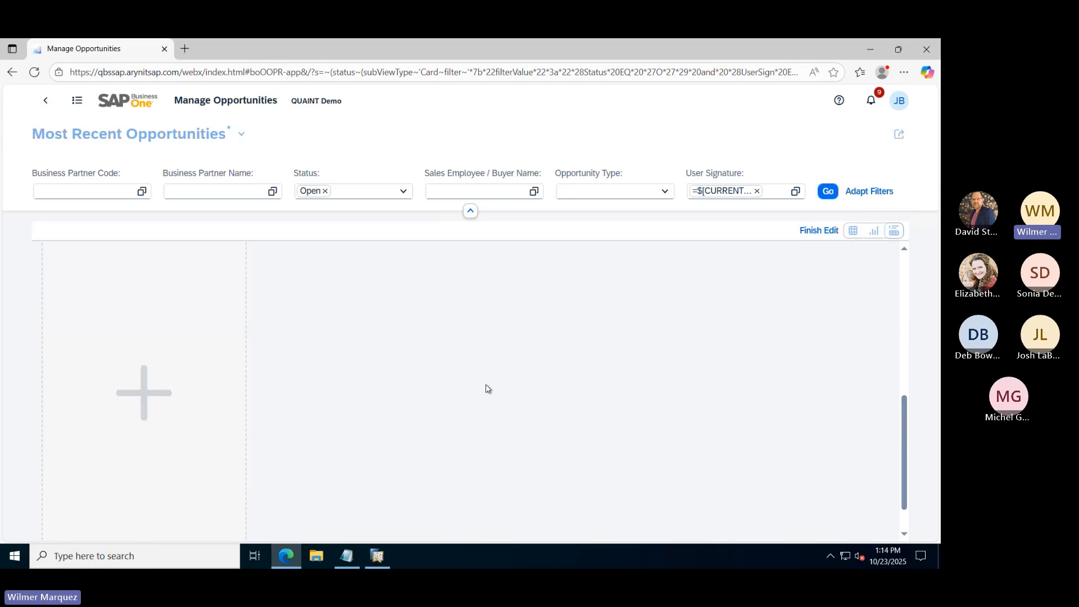
{"action": "scroll", "coordinate": [483, 386], "scroll_direction": "up", "scroll_amount": 6}
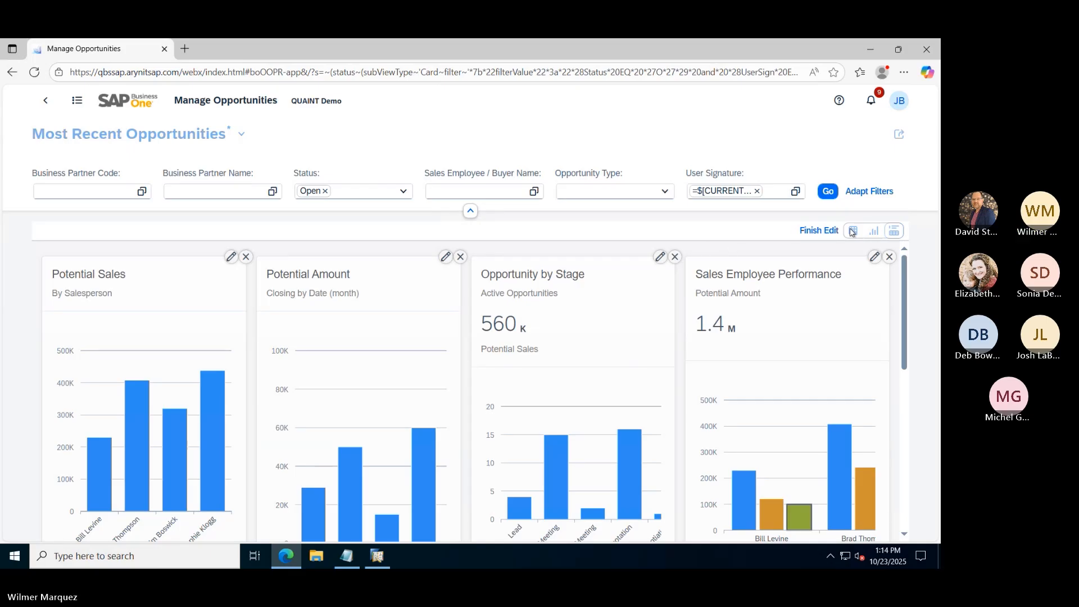
{"action": "left_click", "coordinate": [819, 231]}
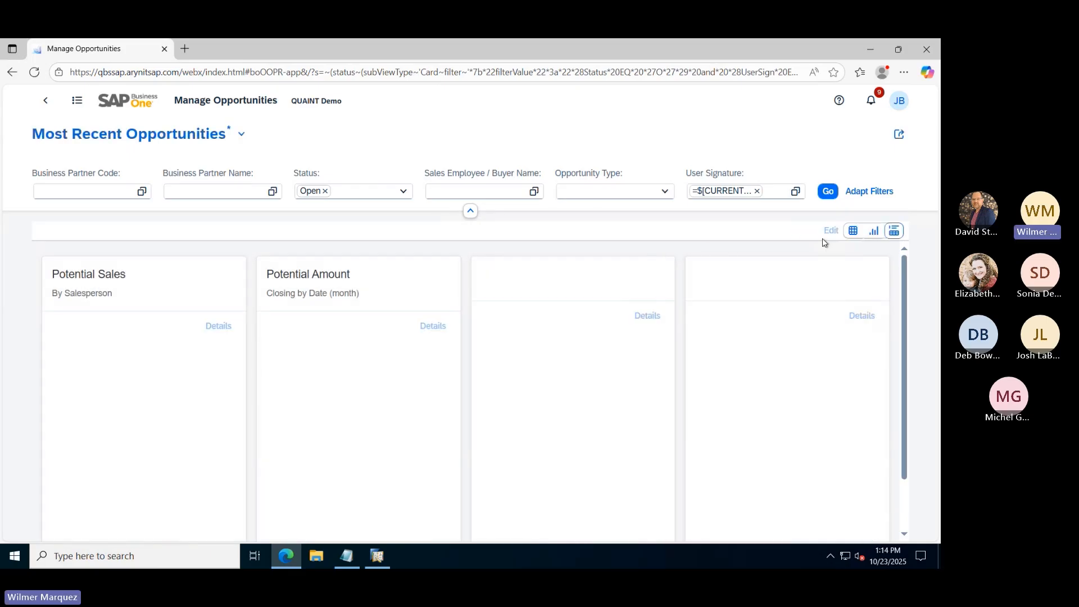
{"action": "left_click", "coordinate": [854, 232]}
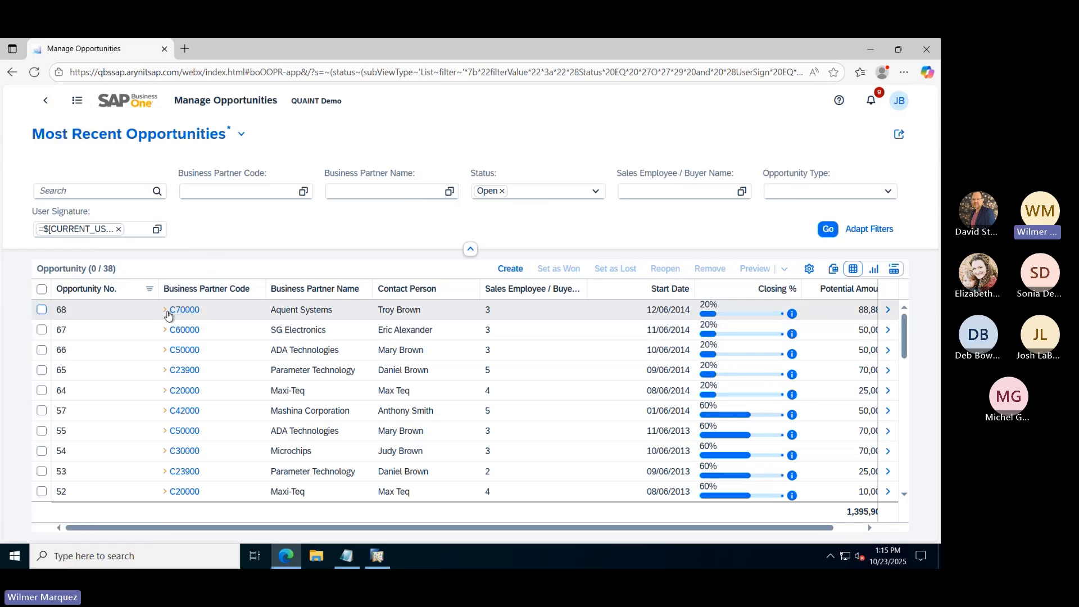
Preview the business partner details of Aquent Systems from opportunity 68 and close the preview
{"action": "left_click", "coordinate": [183, 310]}
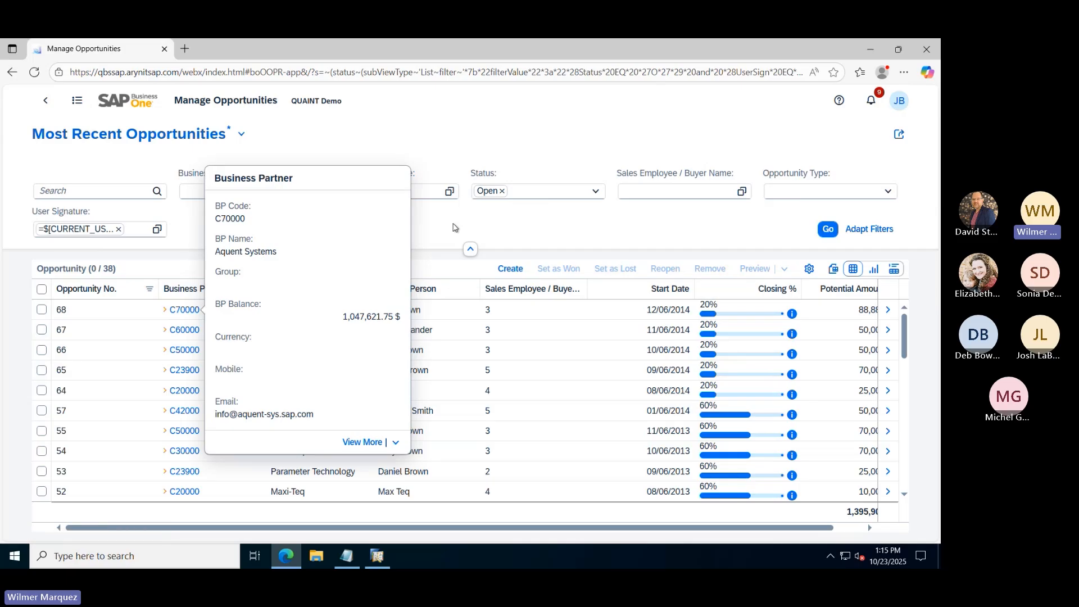
{"action": "left_click", "coordinate": [477, 220]}
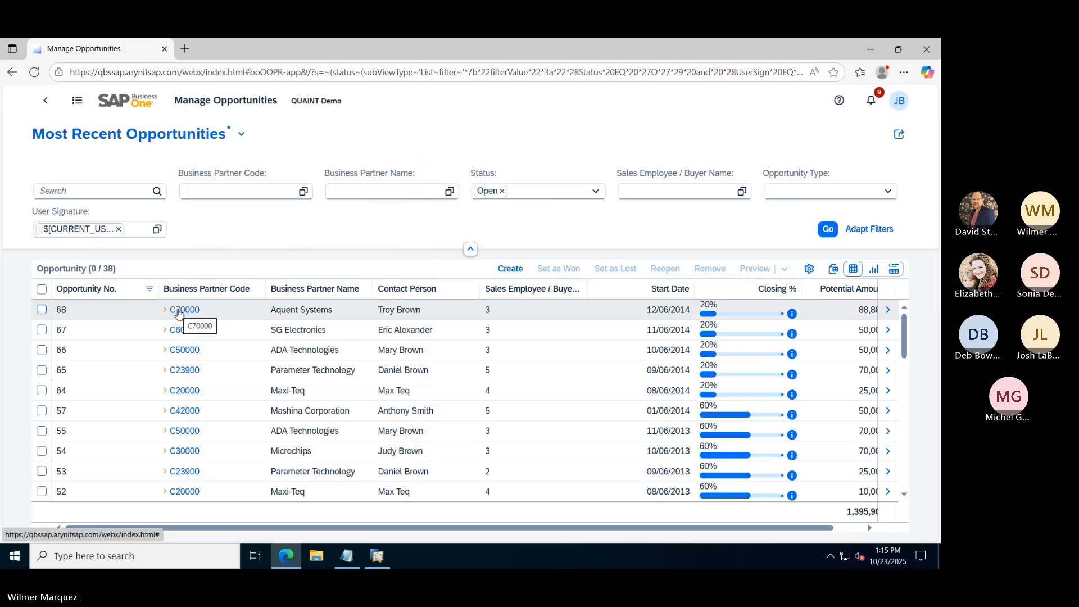
{"action": "left_click", "coordinate": [178, 313]}
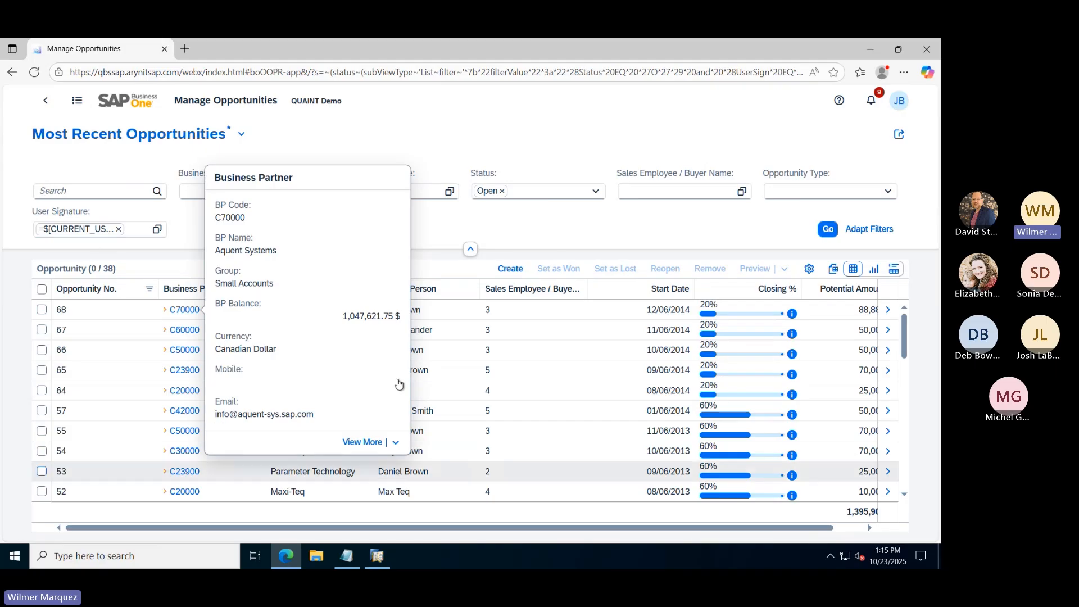
{"action": "left_click", "coordinate": [462, 245]}
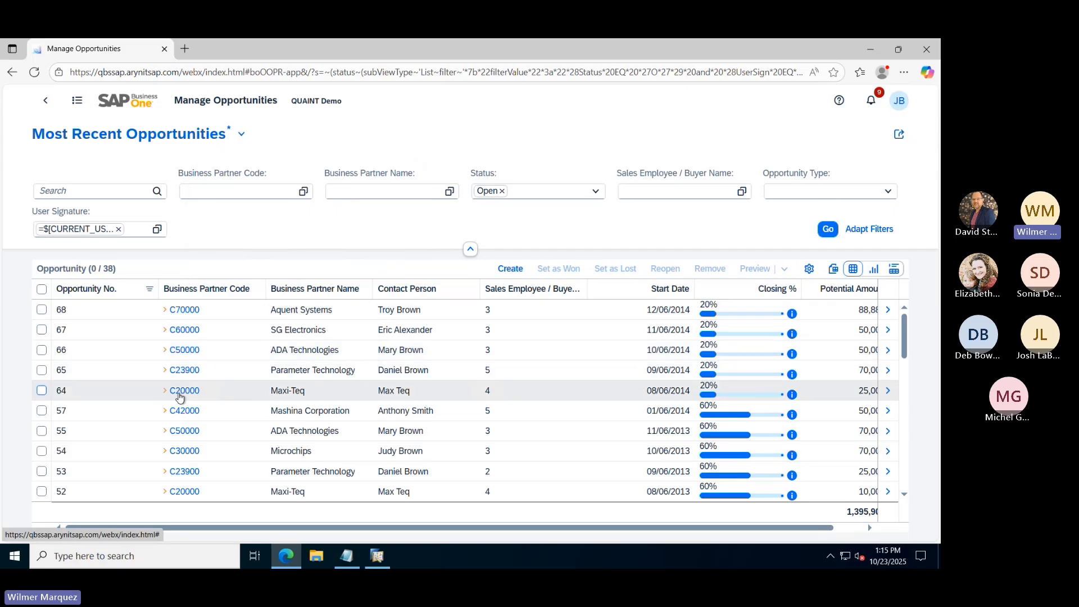
Open Maxi-Teq's full business partner record from opportunity 64 and switch between its browser tab and the opportunities list
{"action": "left_click", "coordinate": [179, 396]}
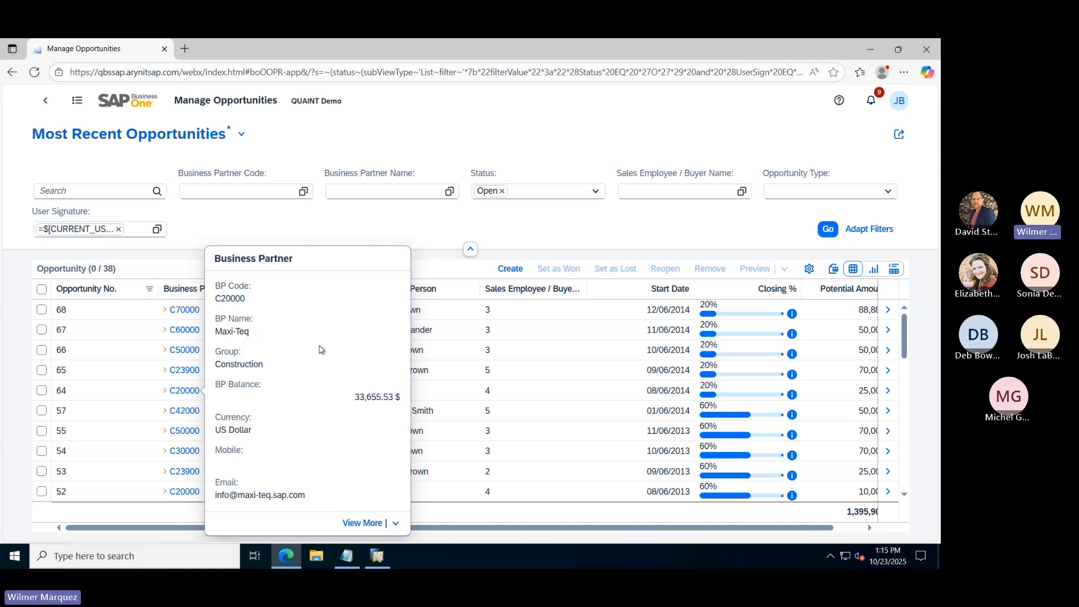
{"action": "left_click", "coordinate": [364, 524]}
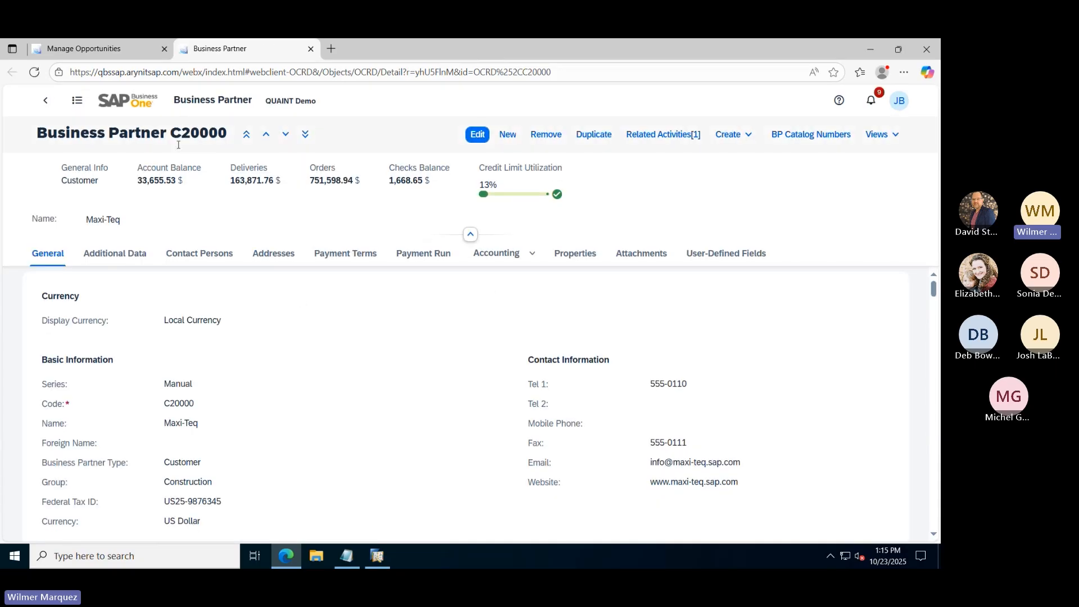
{"action": "left_click", "coordinate": [159, 57]}
{"action": "left_click", "coordinate": [227, 55]}
{"action": "left_click", "coordinate": [163, 52]}
{"action": "left_click", "coordinate": [279, 60]}
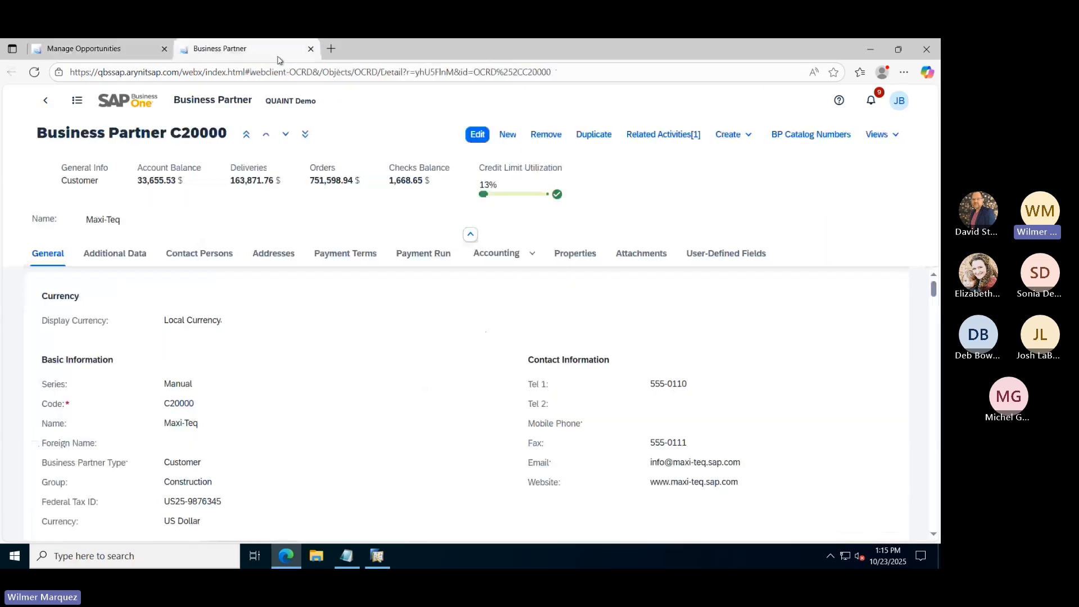
{"action": "left_click", "coordinate": [110, 58]}
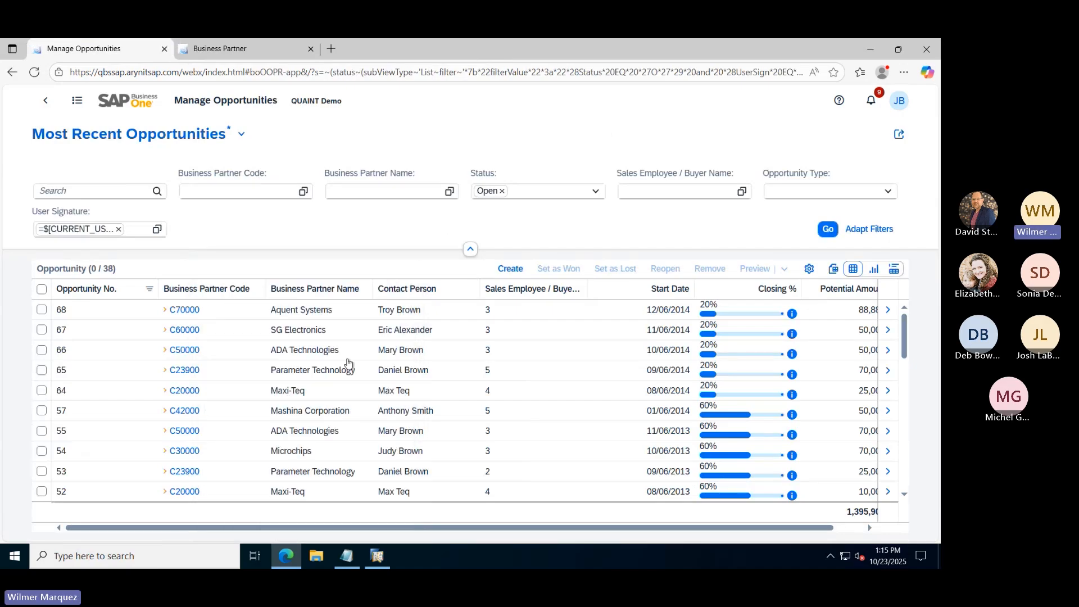
{"action": "left_click", "coordinate": [222, 51]}
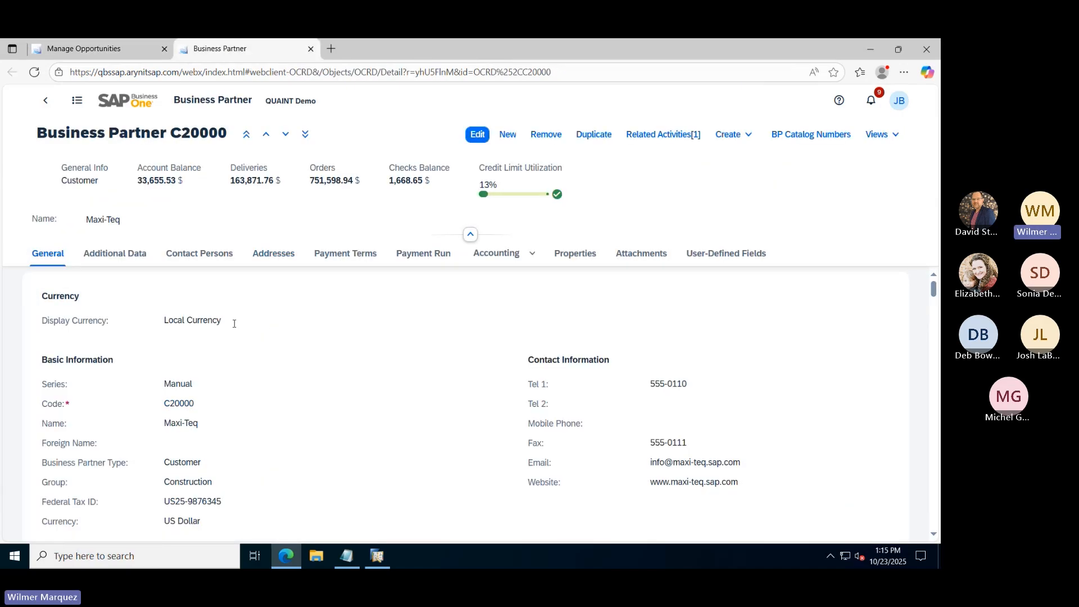
Review Maxi-Teq's general information and put the record into edit mode
{"action": "scroll", "coordinate": [236, 353], "scroll_direction": "down", "scroll_amount": 4}
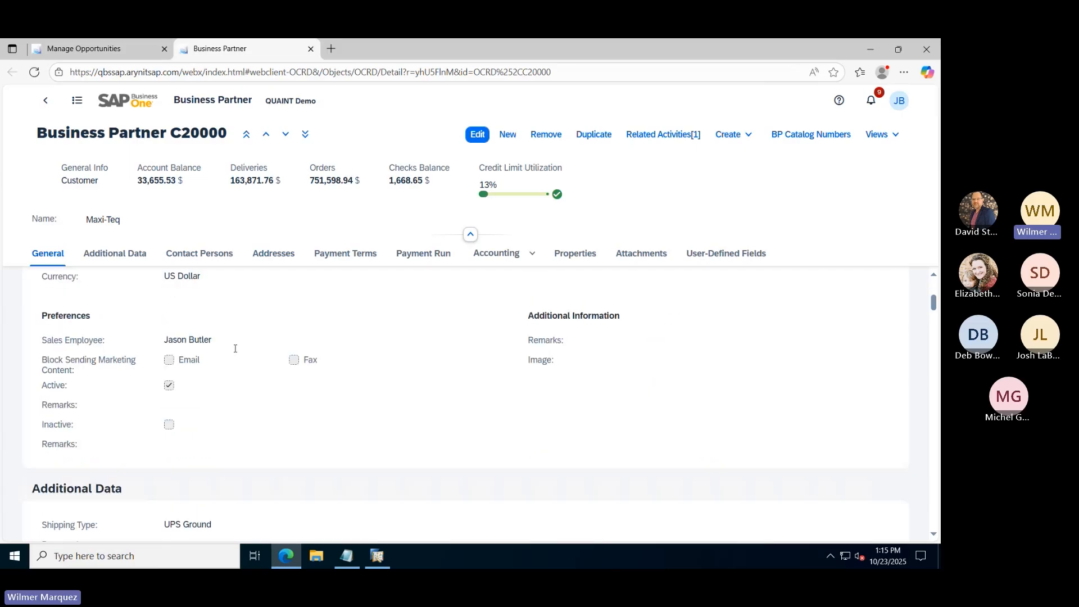
{"action": "scroll", "coordinate": [235, 348], "scroll_direction": "up", "scroll_amount": 4}
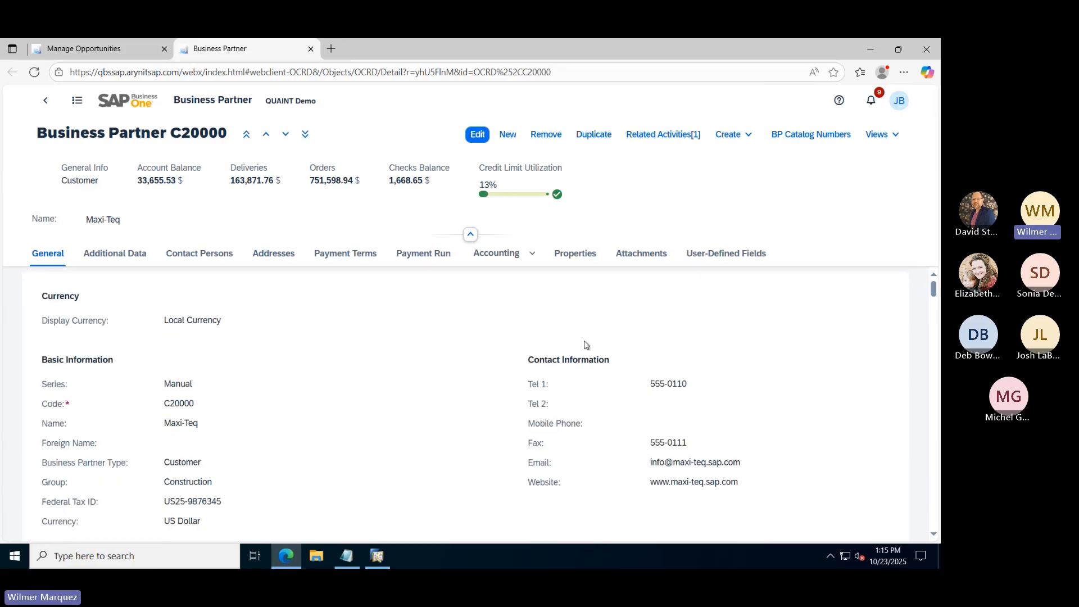
{"action": "left_click", "coordinate": [482, 138]}
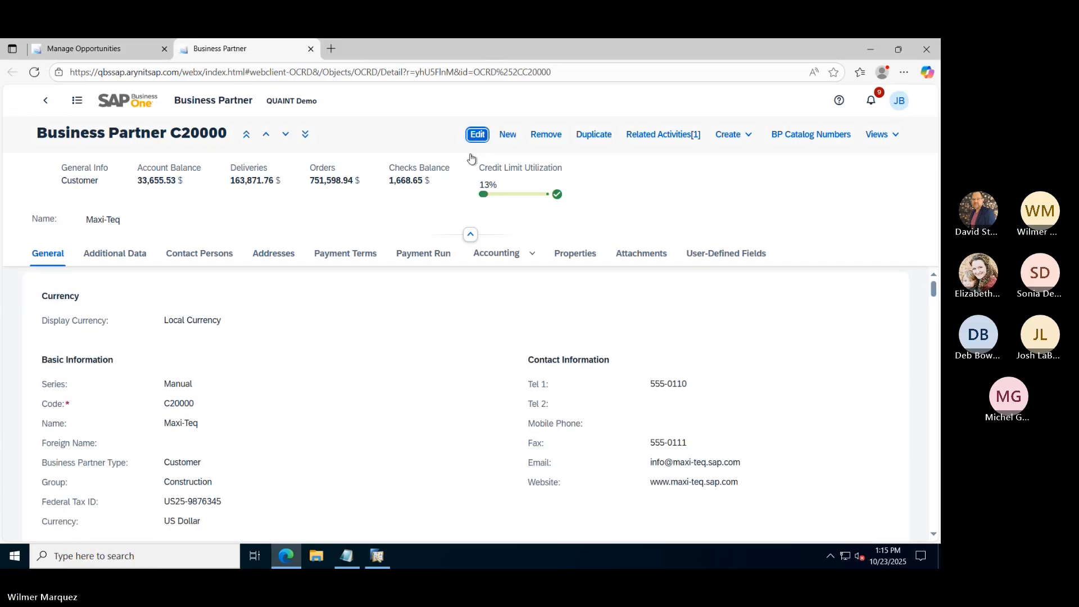
{"action": "scroll", "coordinate": [344, 377], "scroll_direction": "down", "scroll_amount": 5}
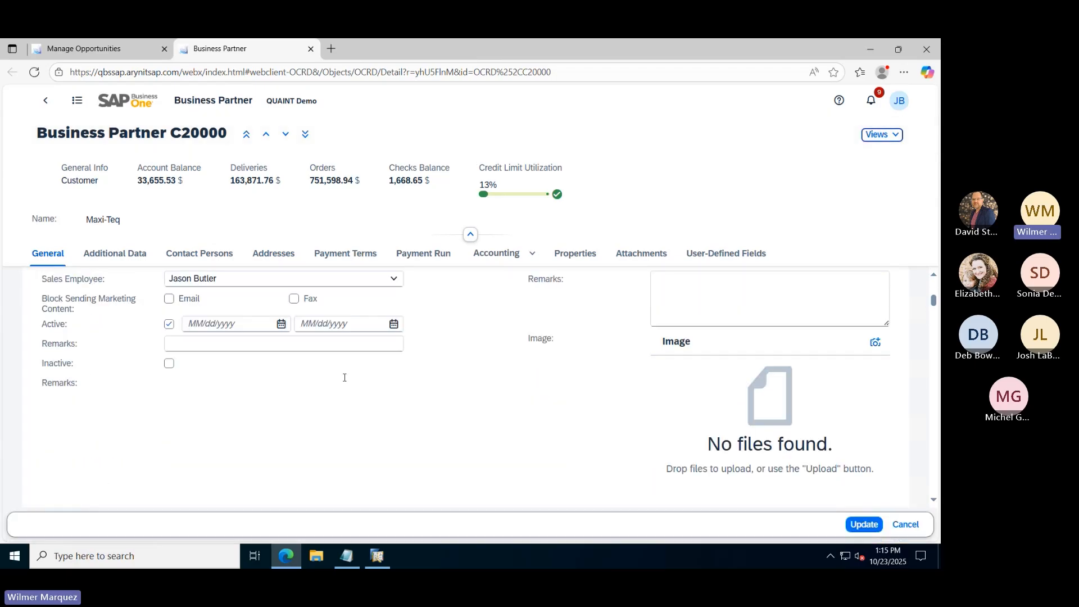
Examine the Additional Data, Contact Persons and Addresses sections of the Maxi-Teq record, and return to the contact persons
{"action": "left_click", "coordinate": [123, 254]}
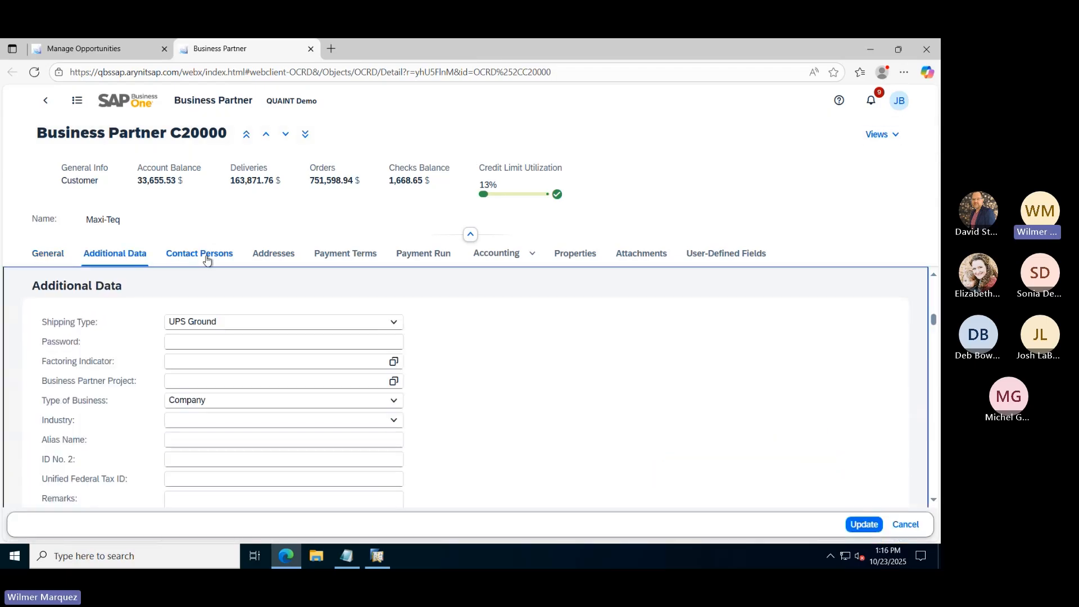
{"action": "left_click", "coordinate": [207, 256]}
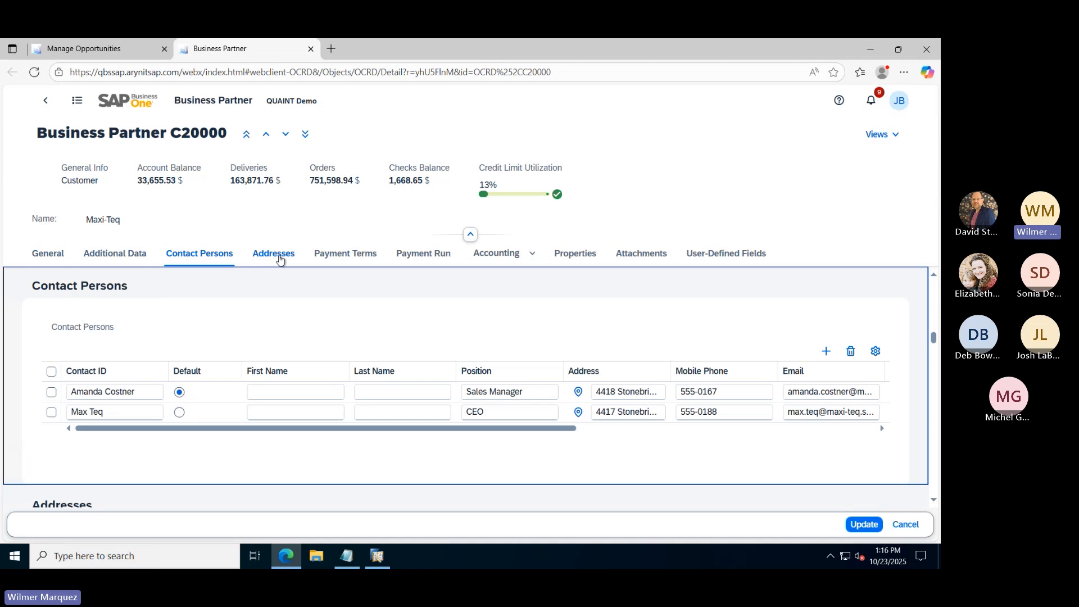
{"action": "scroll", "coordinate": [251, 264], "scroll_direction": "down", "scroll_amount": 2}
{"action": "left_click", "coordinate": [261, 260]}
{"action": "scroll", "coordinate": [273, 359], "scroll_direction": "down", "scroll_amount": 2}
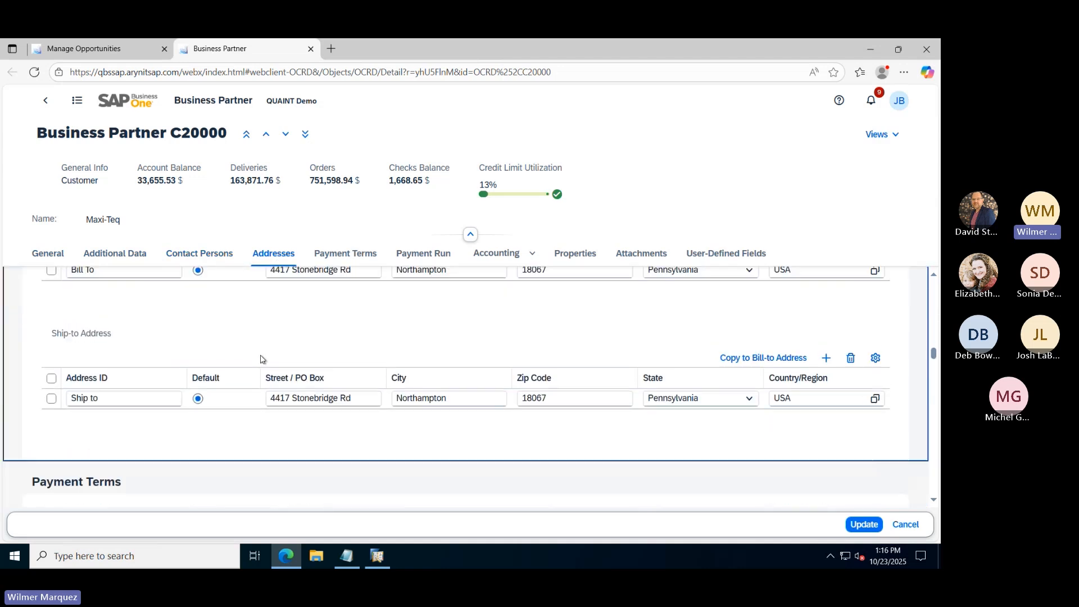
{"action": "scroll", "coordinate": [250, 380], "scroll_direction": "up", "scroll_amount": 5}
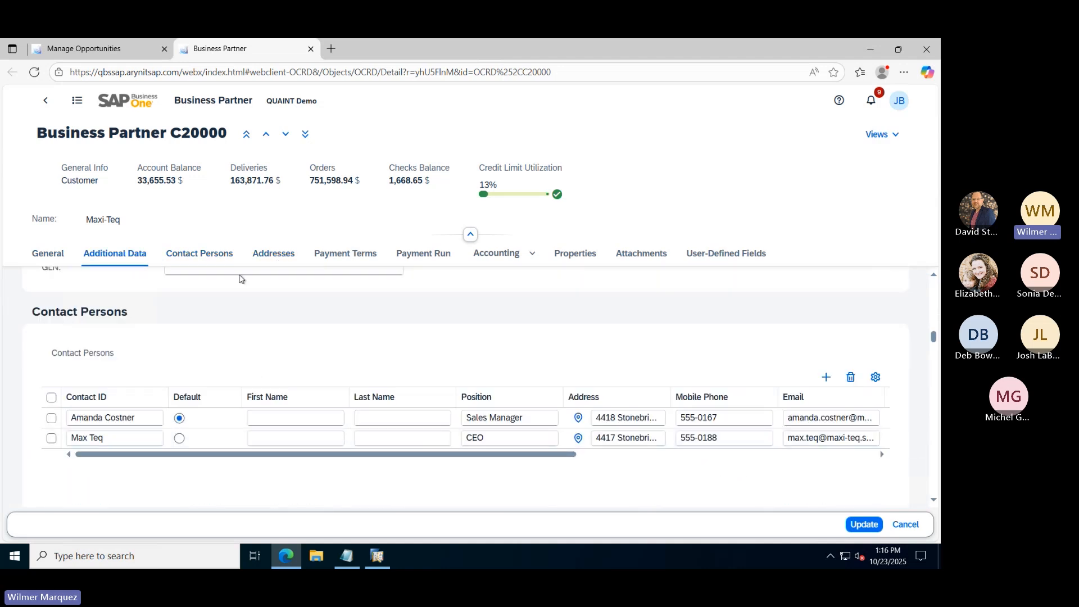
{"action": "left_click", "coordinate": [200, 259]}
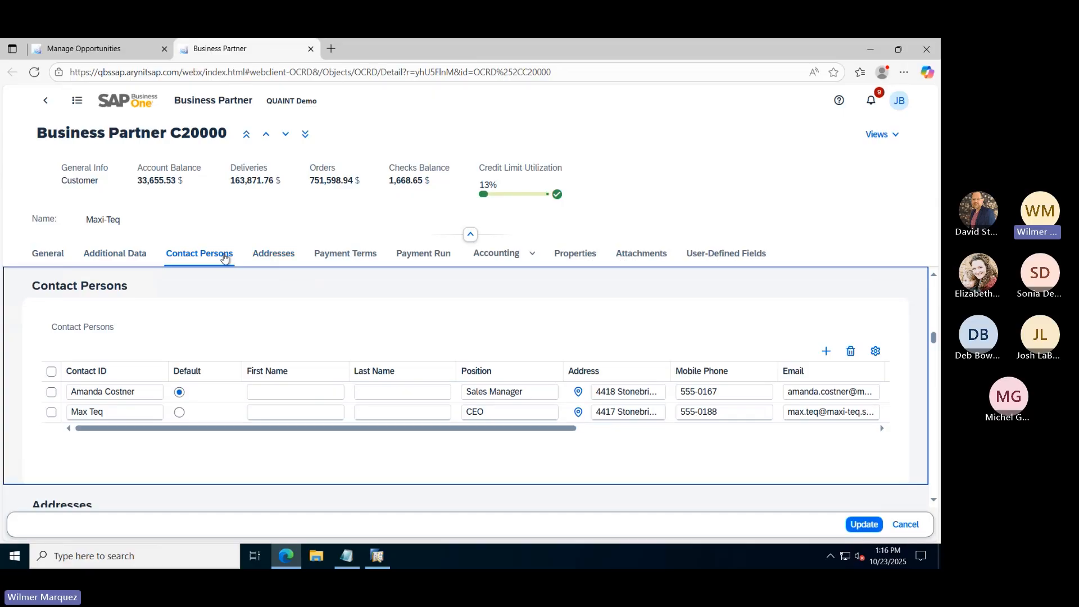
Review Maxi-Teq's Addresses and Payment Terms, cancel editing the record, and return to its General section
{"action": "left_click", "coordinate": [289, 257]}
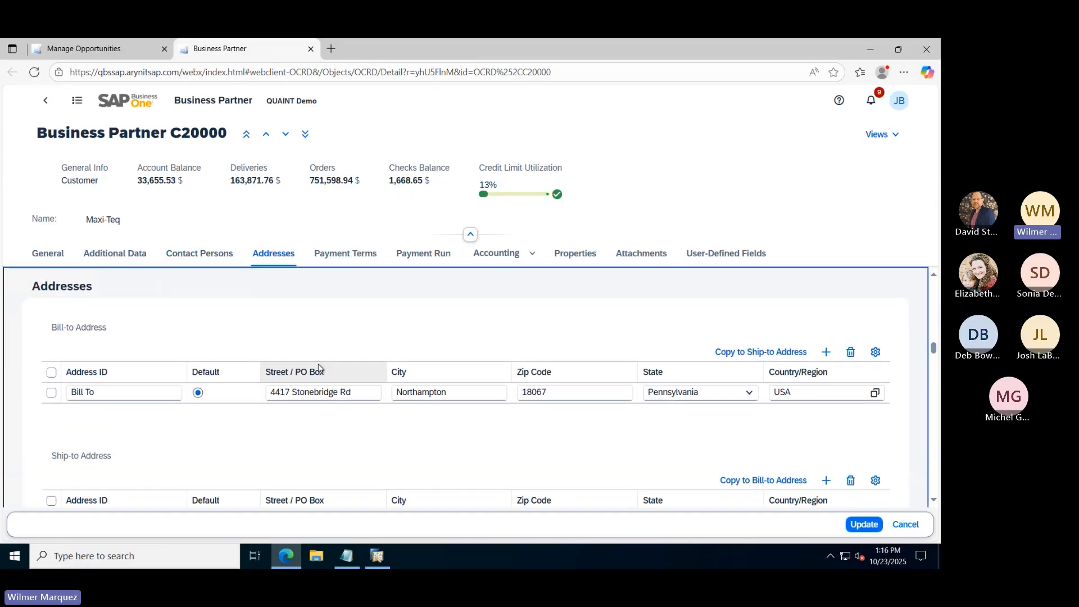
{"action": "left_click", "coordinate": [360, 257]}
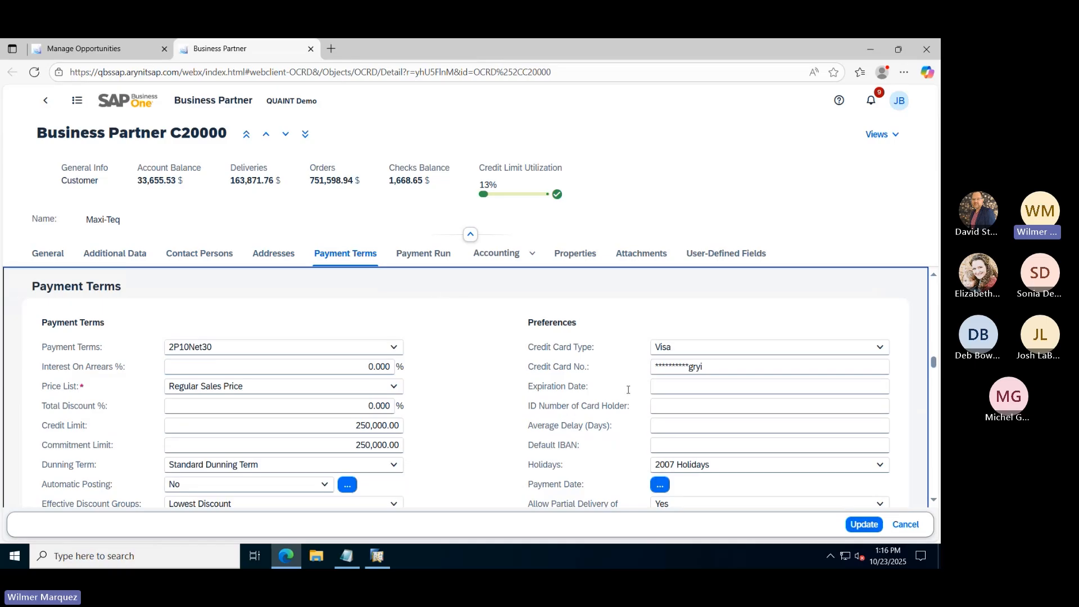
{"action": "left_click", "coordinate": [906, 524]}
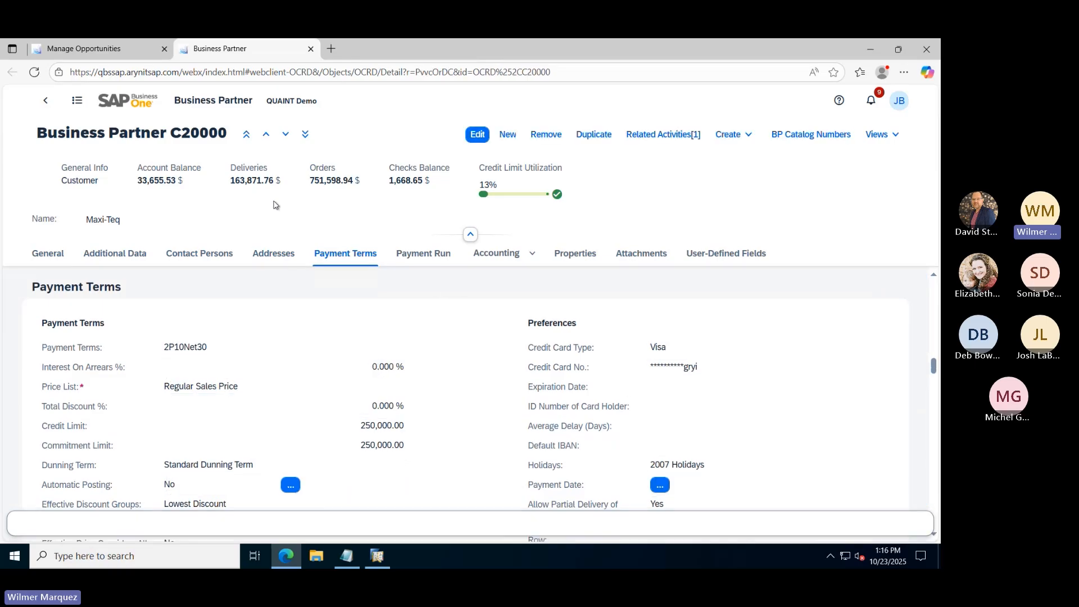
{"action": "scroll", "coordinate": [285, 332], "scroll_direction": "up", "scroll_amount": 6}
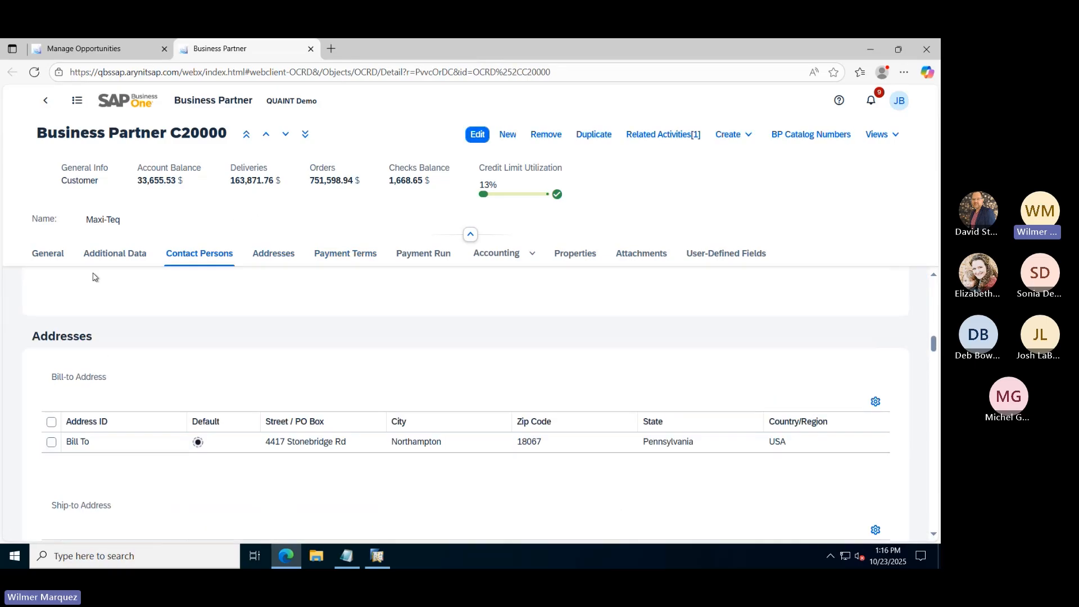
{"action": "left_click", "coordinate": [55, 256]}
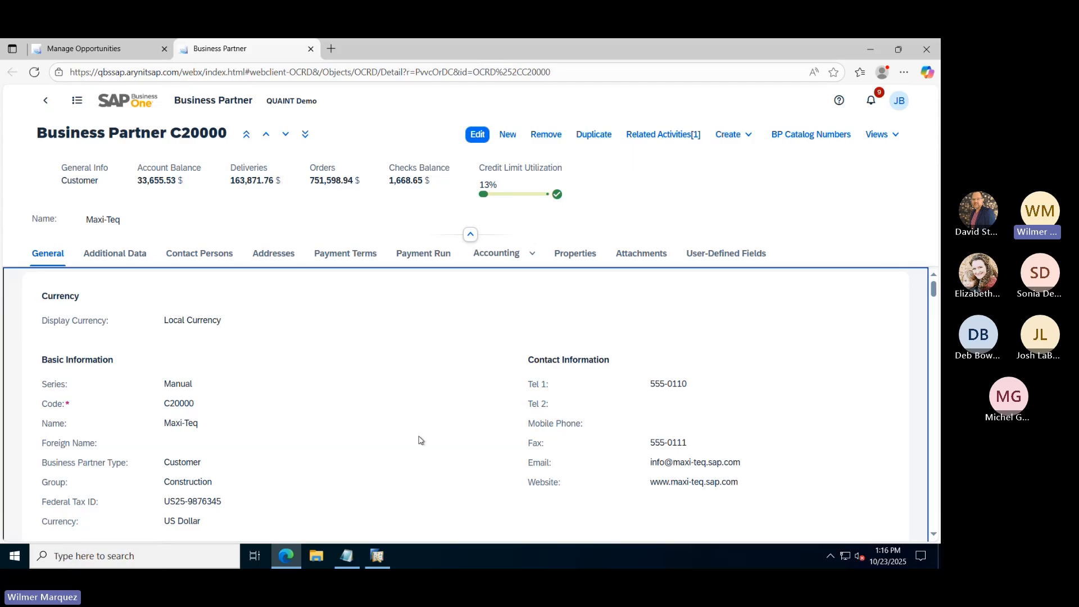
Switch to the SAP Business One desktop client and view the business partner options in the System Initialization General Settings
{"action": "left_click", "coordinate": [376, 556]}
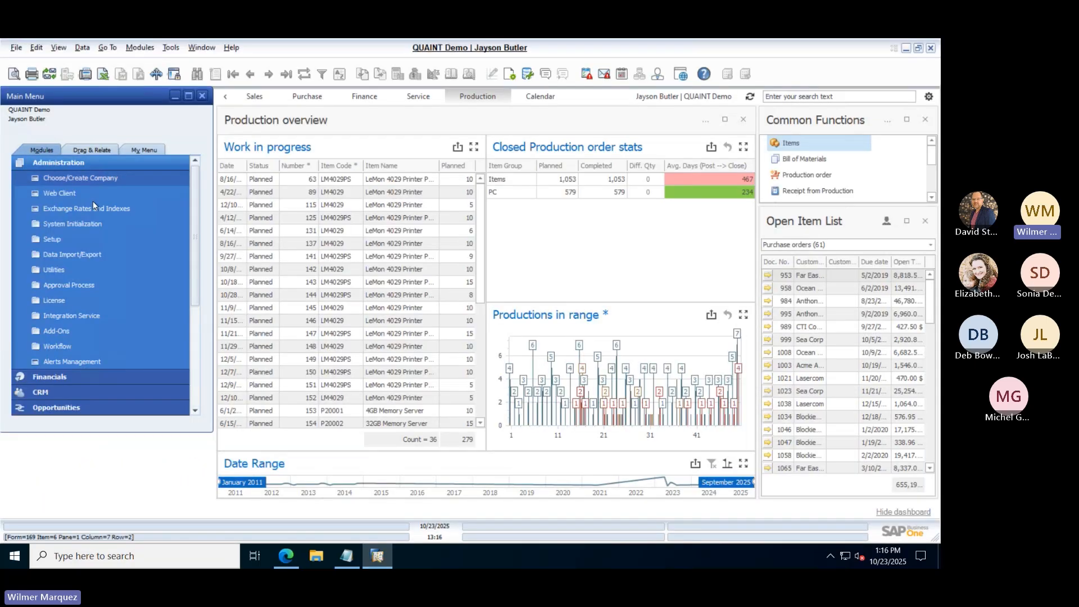
{"action": "left_click", "coordinate": [82, 224]}
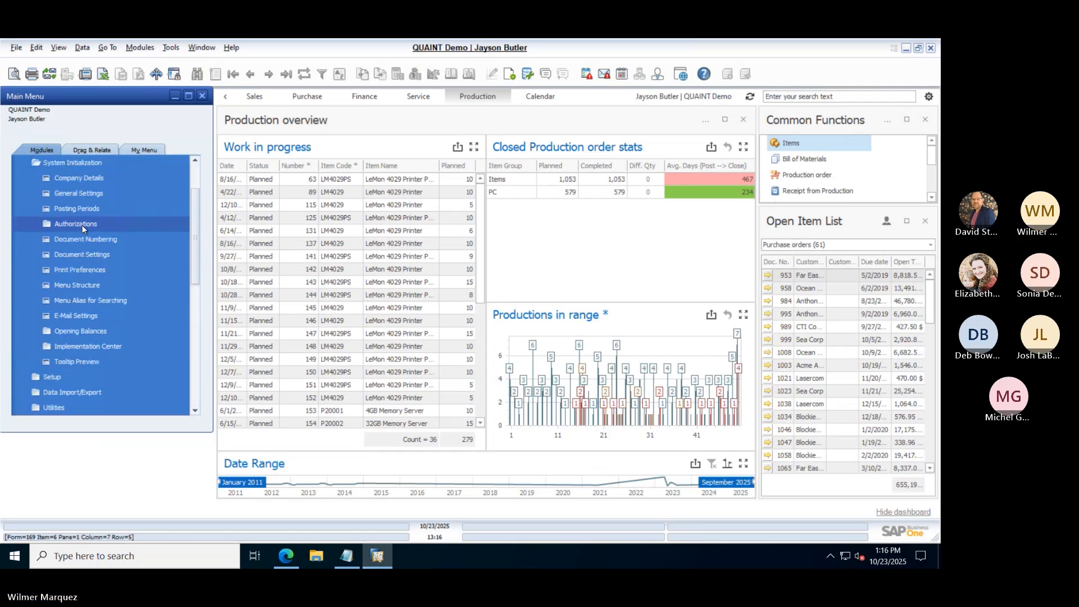
{"action": "left_click", "coordinate": [85, 193]}
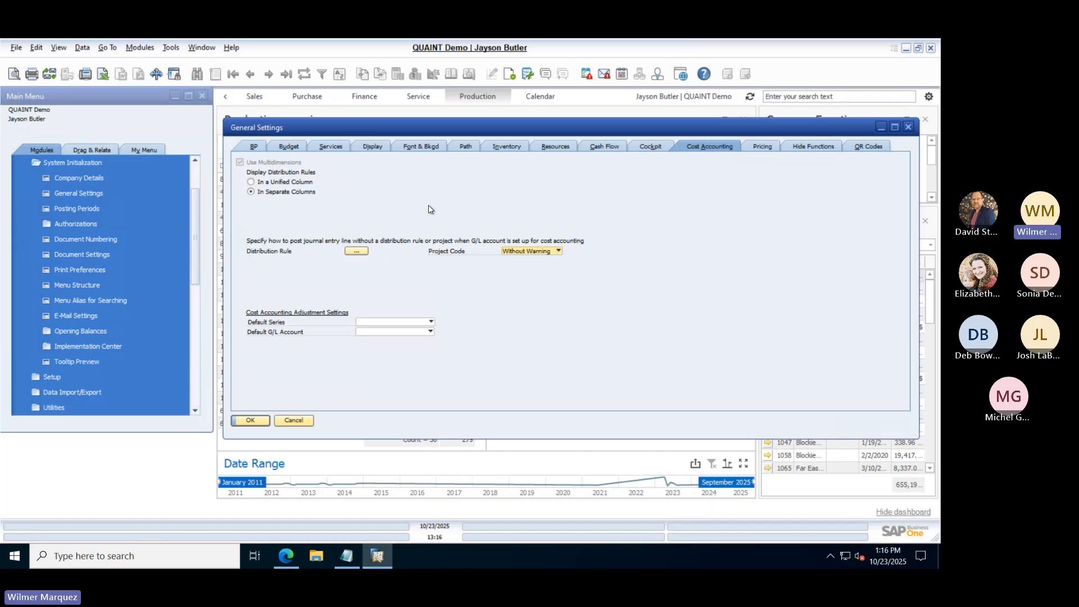
{"action": "left_click", "coordinate": [254, 147]}
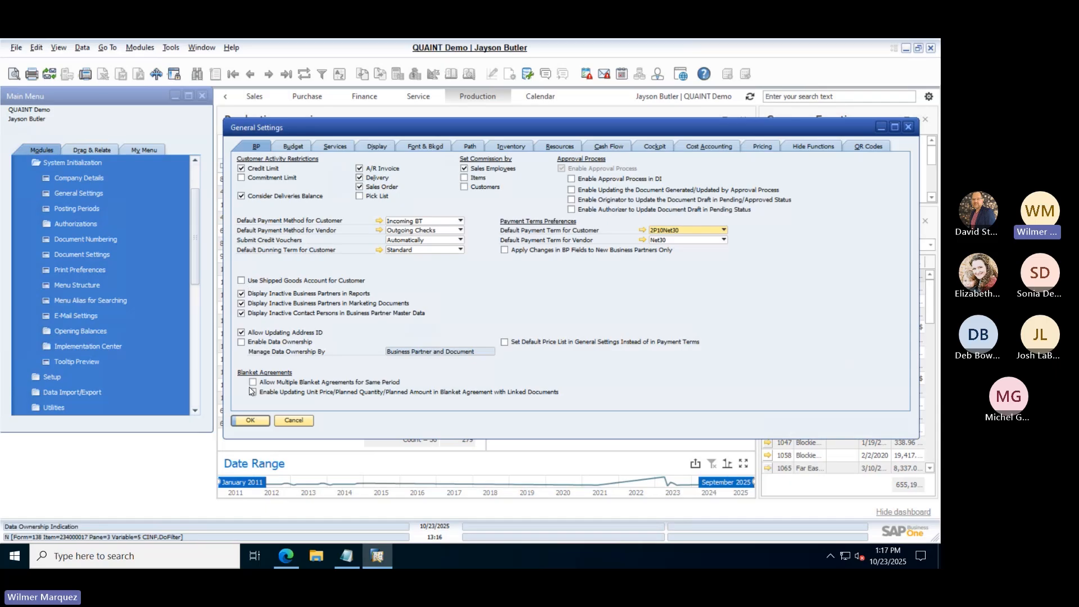
Switch back to the web client in the browser and open the Sales Orders list from the home page's Sales section
{"action": "left_click", "coordinate": [373, 560]}
{"action": "left_click", "coordinate": [286, 556]}
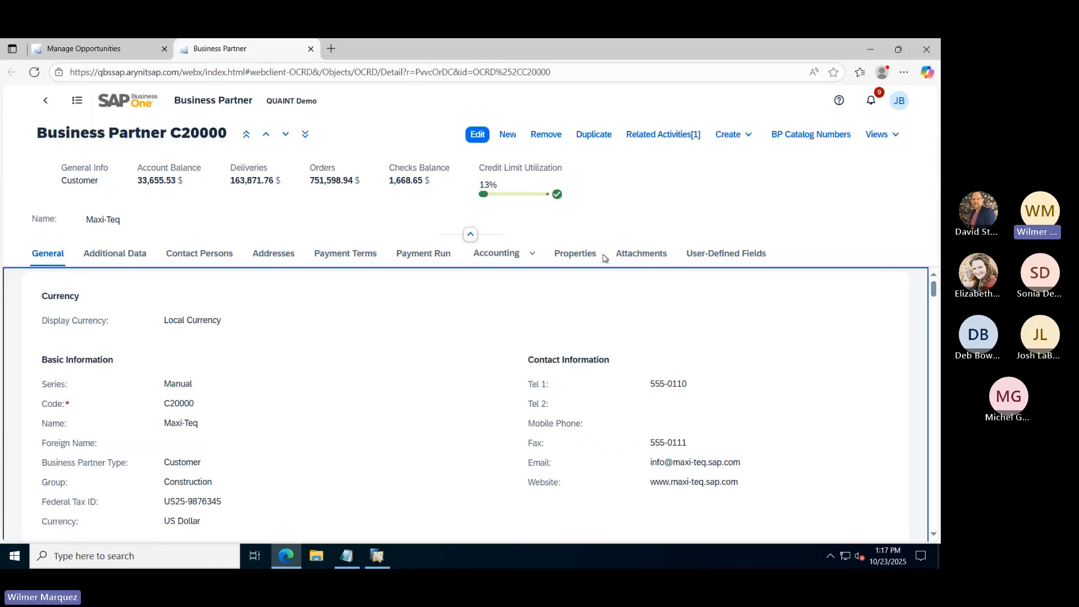
{"action": "left_click", "coordinate": [121, 101]}
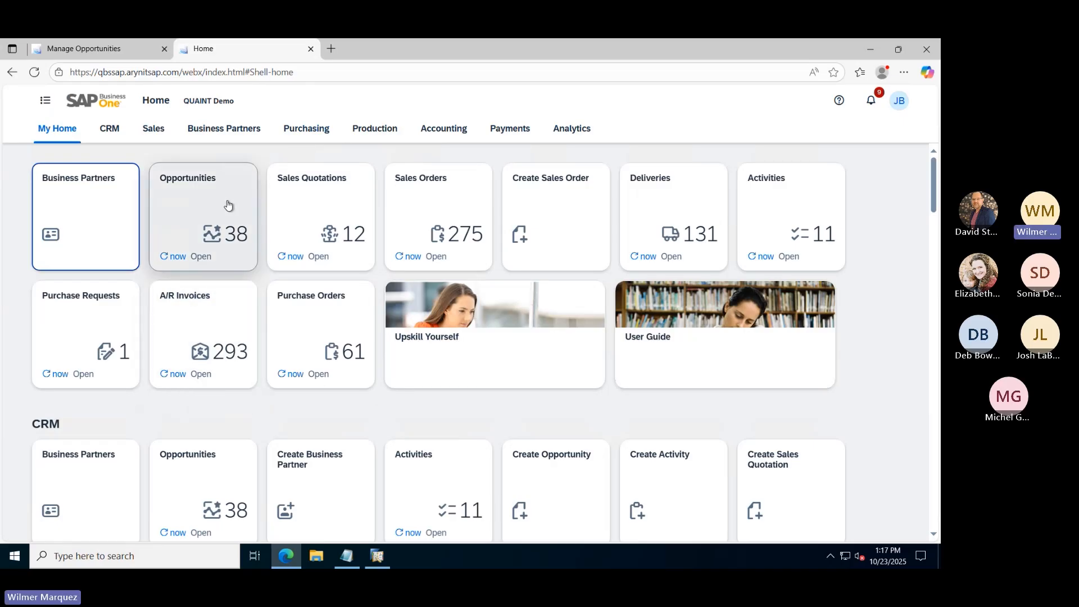
{"action": "left_click", "coordinate": [98, 51]}
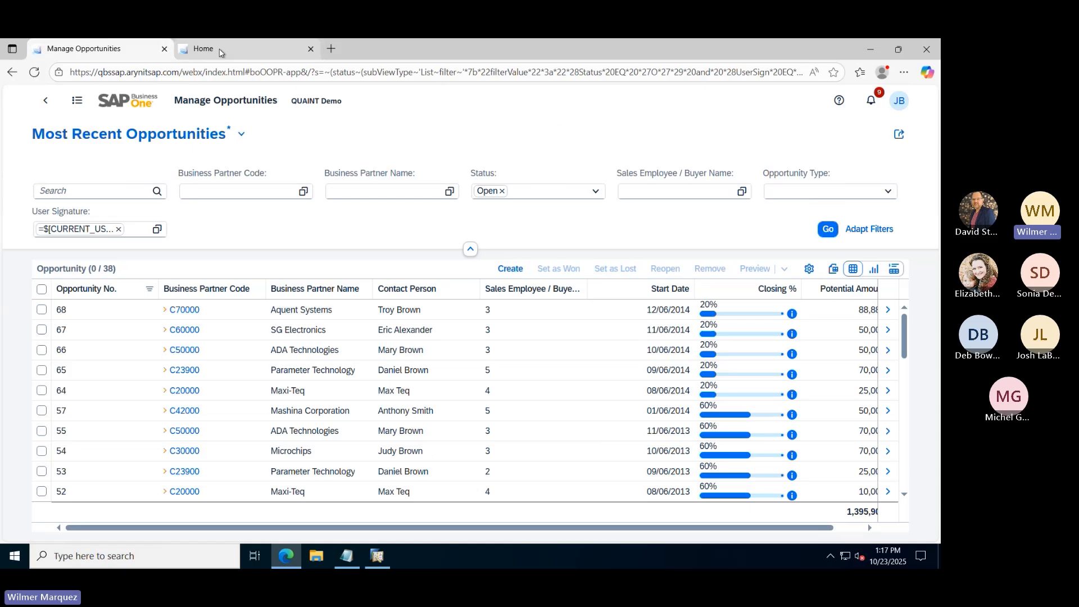
{"action": "left_click", "coordinate": [255, 48]}
{"action": "left_click", "coordinate": [153, 129]}
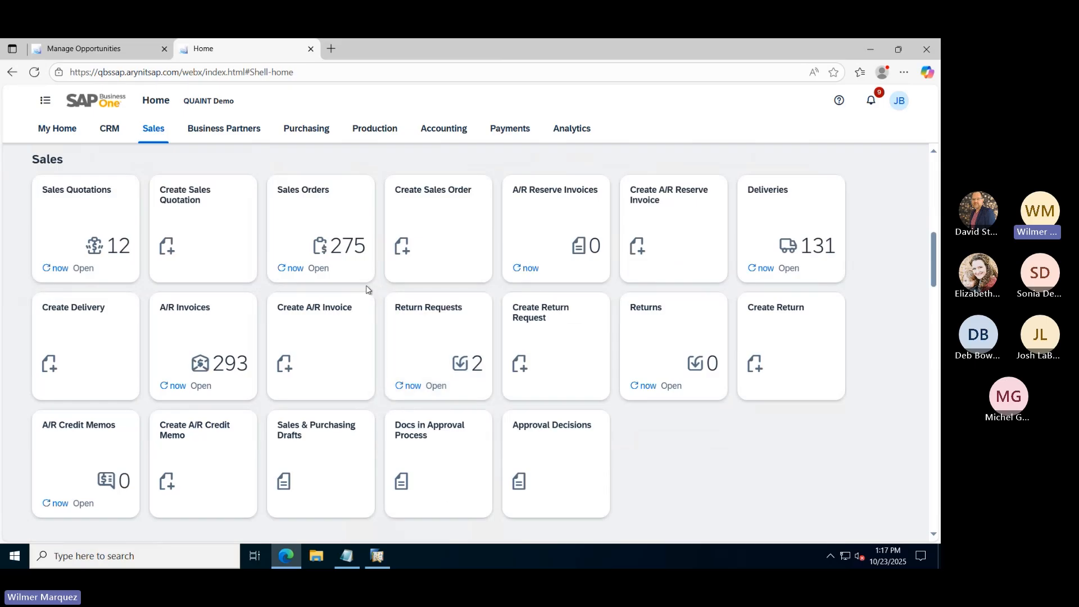
{"action": "left_click", "coordinate": [337, 185]}
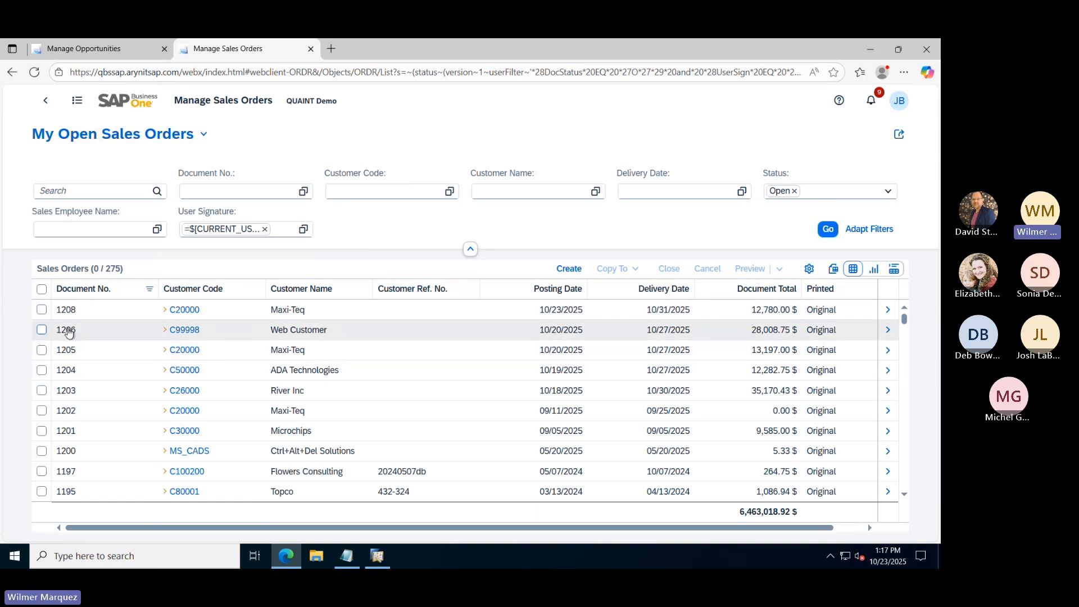
Copy the most recent open Maxi-Teq sales order to a new delivery
{"action": "left_click", "coordinate": [42, 309]}
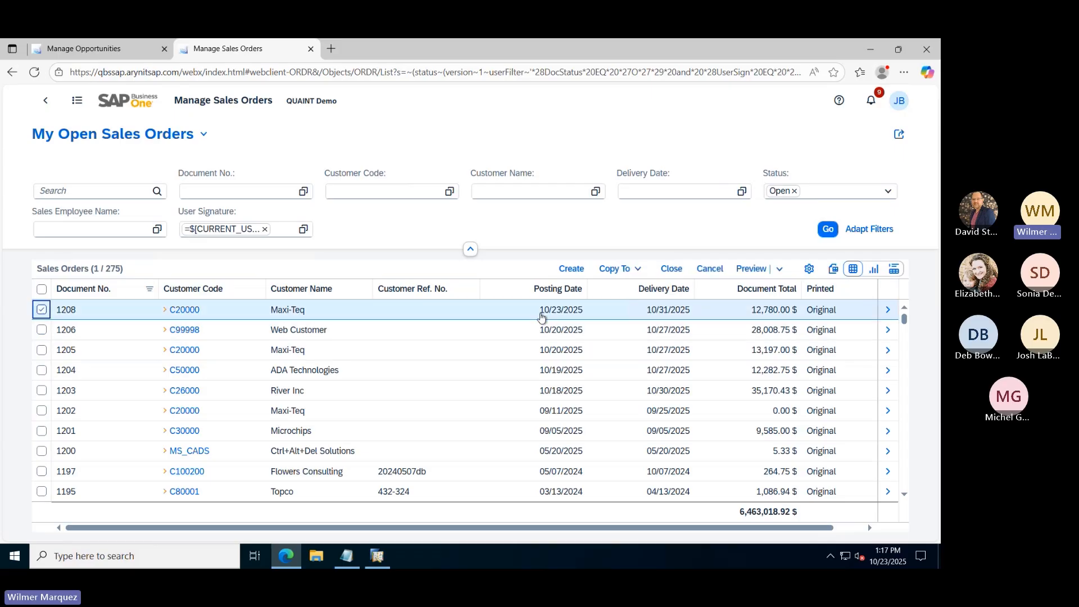
{"action": "left_click", "coordinate": [635, 270]}
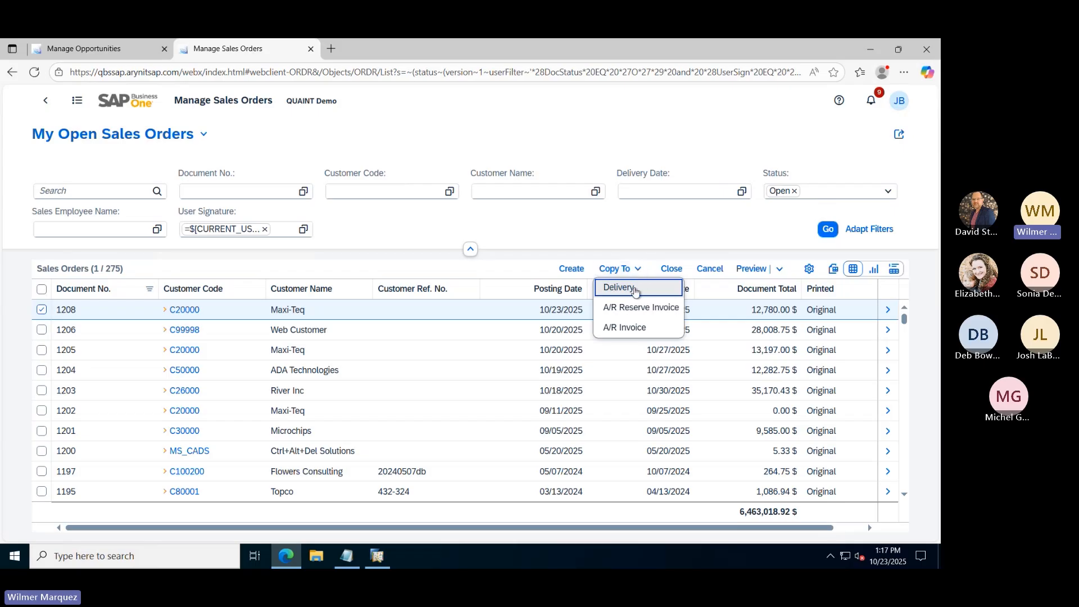
{"action": "left_click", "coordinate": [636, 288]}
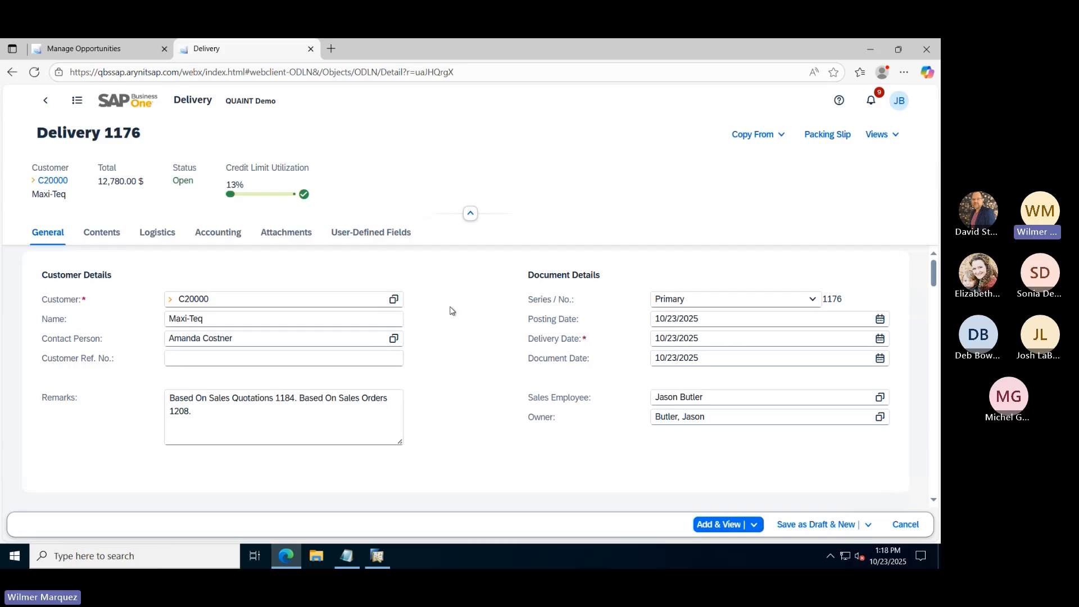
Select In Stock as an additional column for the delivery's item details table
{"action": "scroll", "coordinate": [452, 311], "scroll_direction": "down", "scroll_amount": 10}
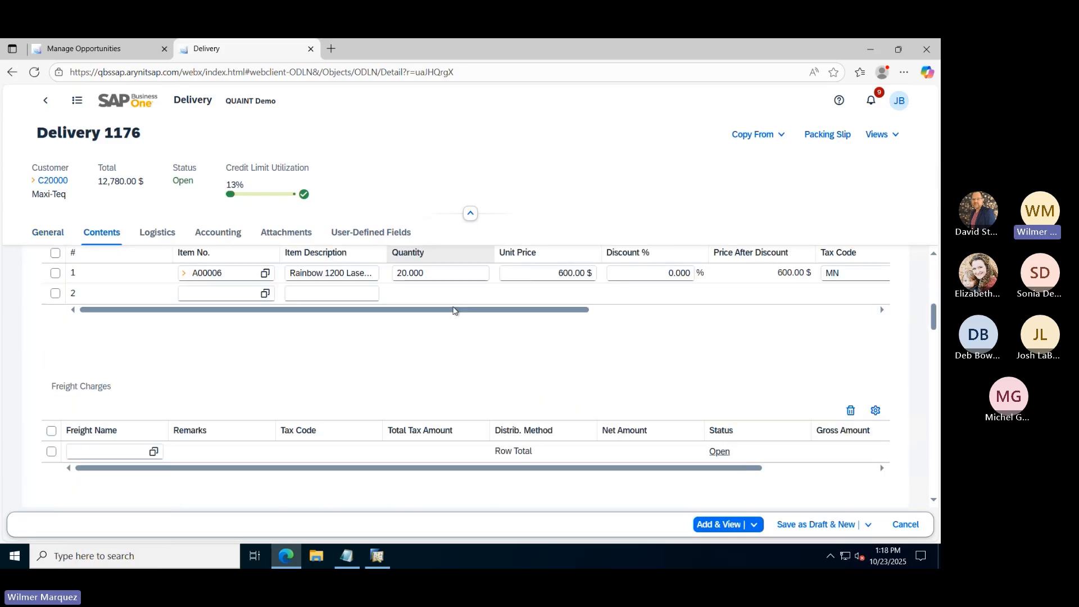
{"action": "scroll", "coordinate": [452, 310], "scroll_direction": "down", "scroll_amount": 3}
{"action": "scroll", "coordinate": [452, 311], "scroll_direction": "up", "scroll_amount": 5}
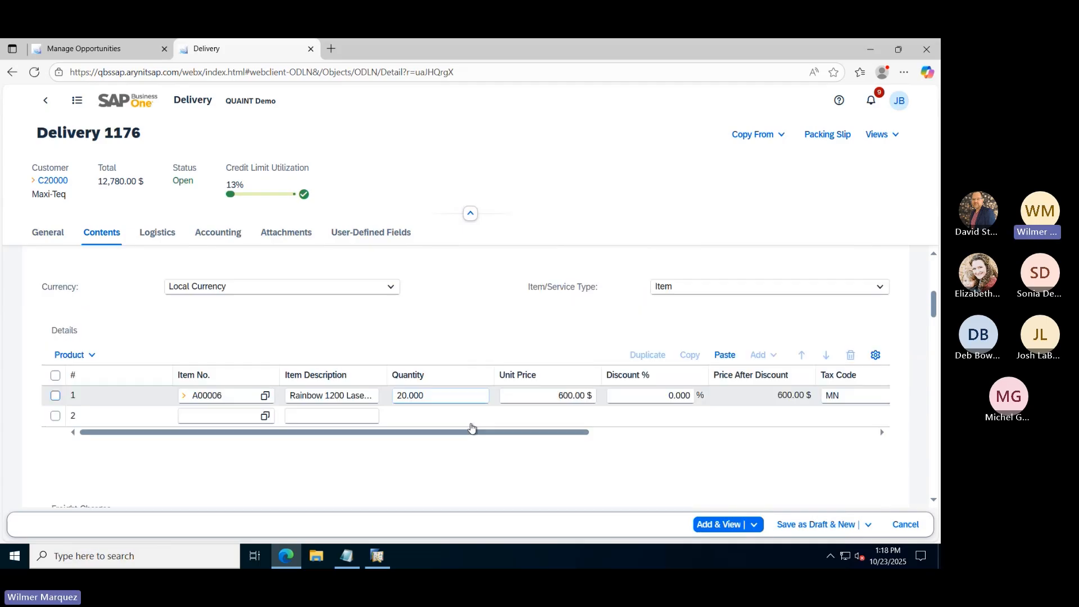
{"action": "left_click_drag", "start_coordinate": [472, 428], "coordinate": [794, 437]}
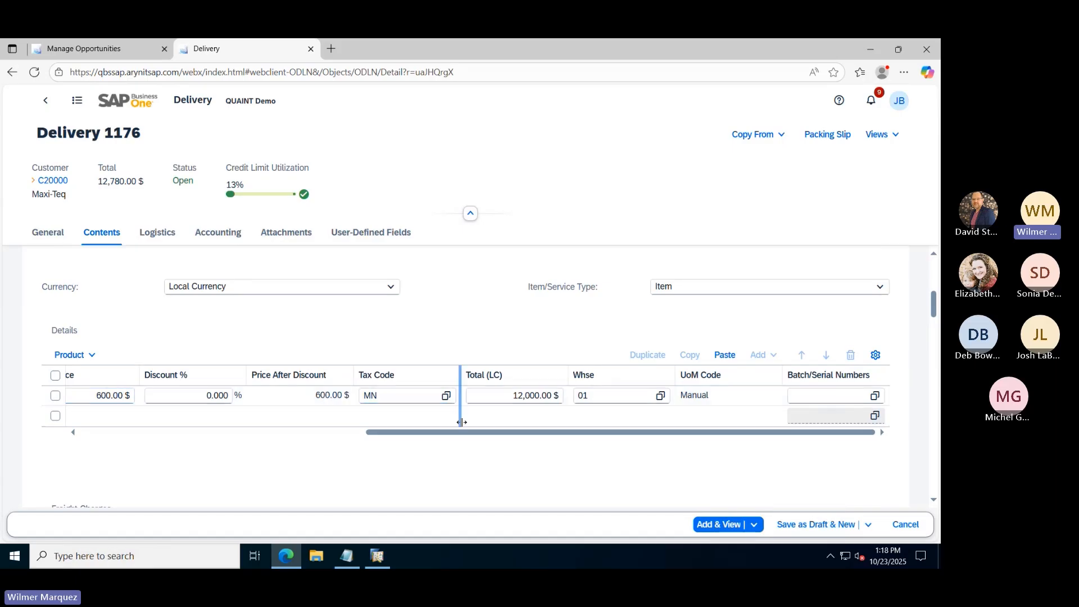
{"action": "left_click_drag", "start_coordinate": [456, 432], "coordinate": [552, 438]}
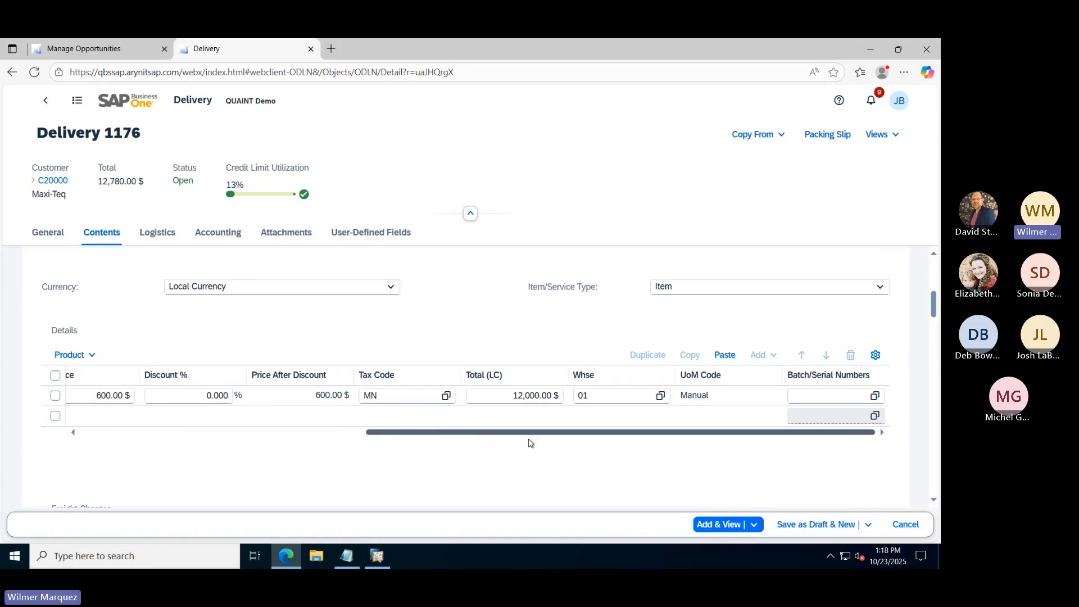
{"action": "left_click", "coordinate": [875, 355]}
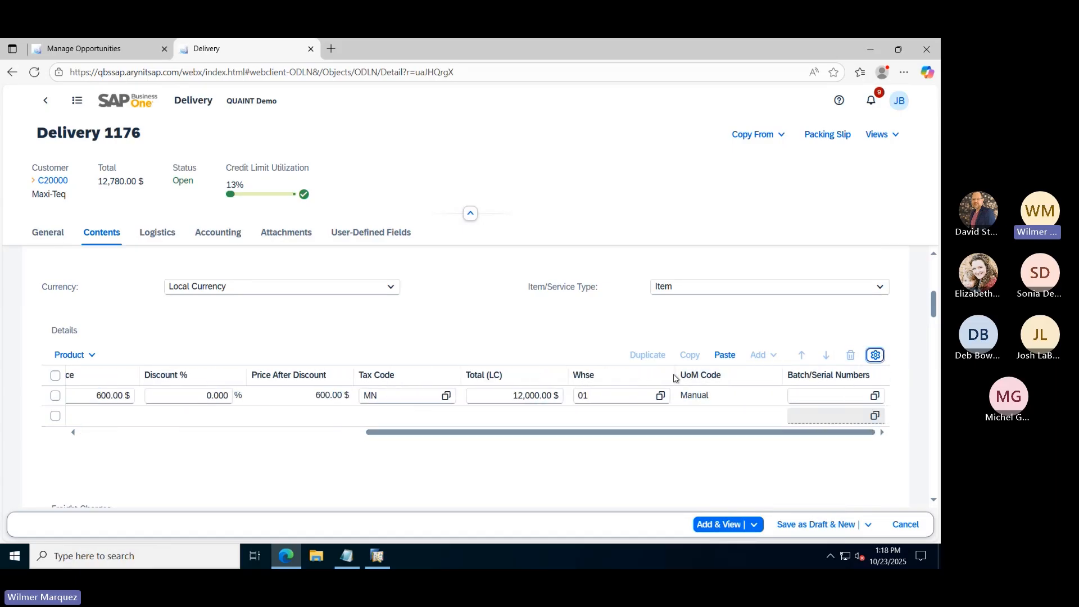
{"action": "scroll", "coordinate": [218, 423], "scroll_direction": "down", "scroll_amount": 7}
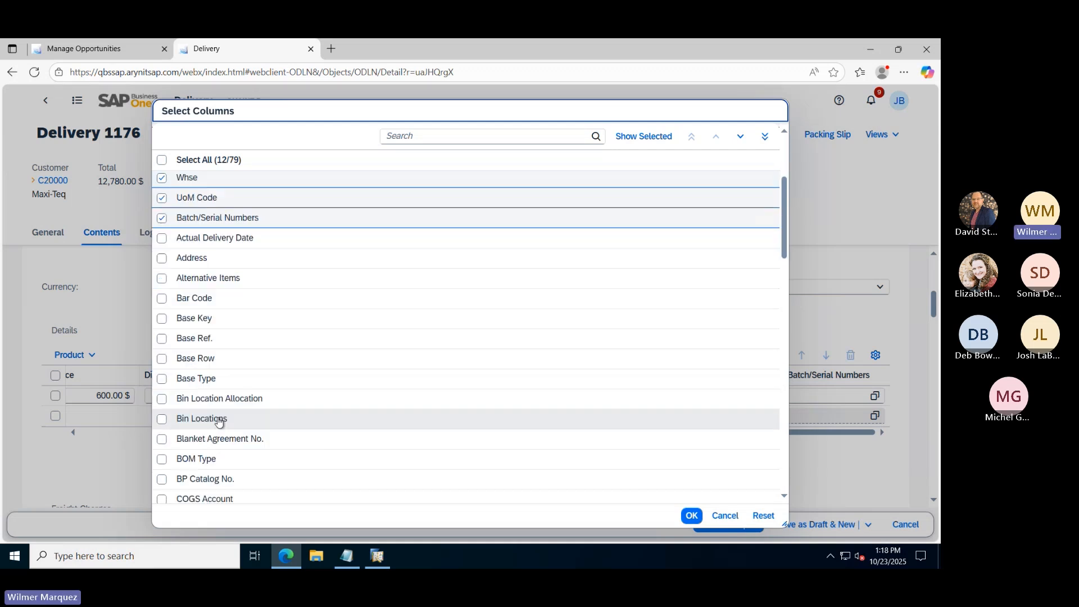
{"action": "scroll", "coordinate": [219, 422], "scroll_direction": "down", "scroll_amount": 5}
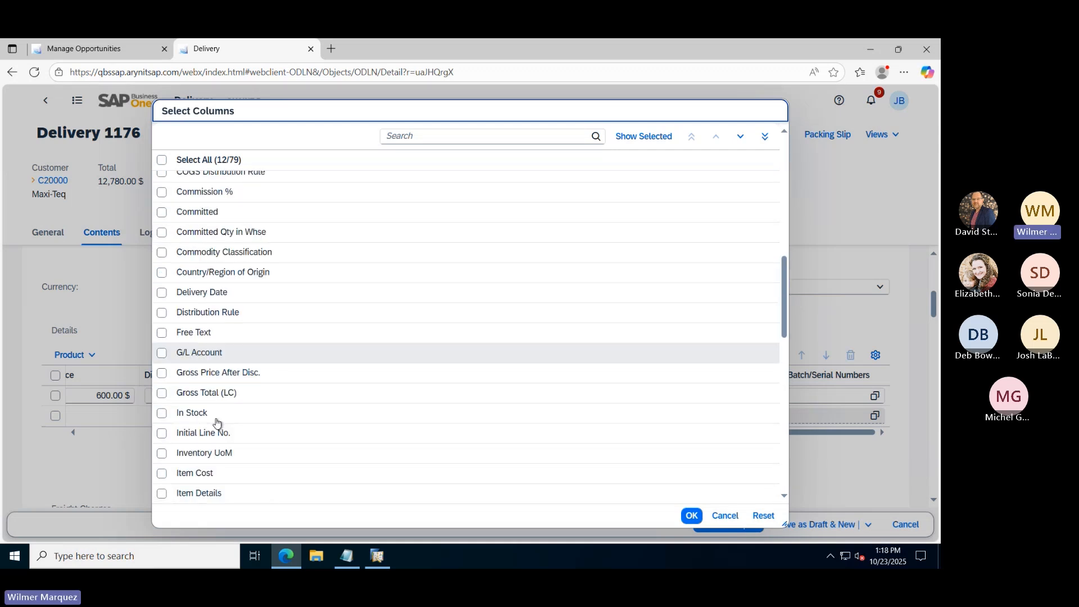
{"action": "scroll", "coordinate": [168, 413], "scroll_direction": "up", "scroll_amount": 2}
{"action": "left_click", "coordinate": [161, 412]}
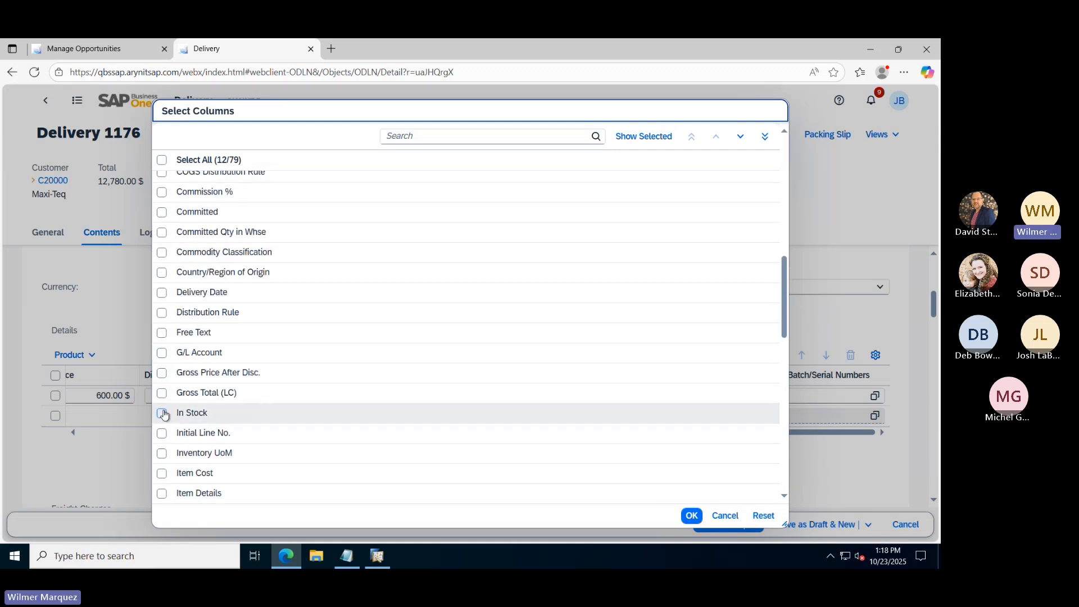
Move the In Stock column up to between Unit Price and Discount %, and apply the column selection
{"action": "left_click", "coordinate": [716, 137]}
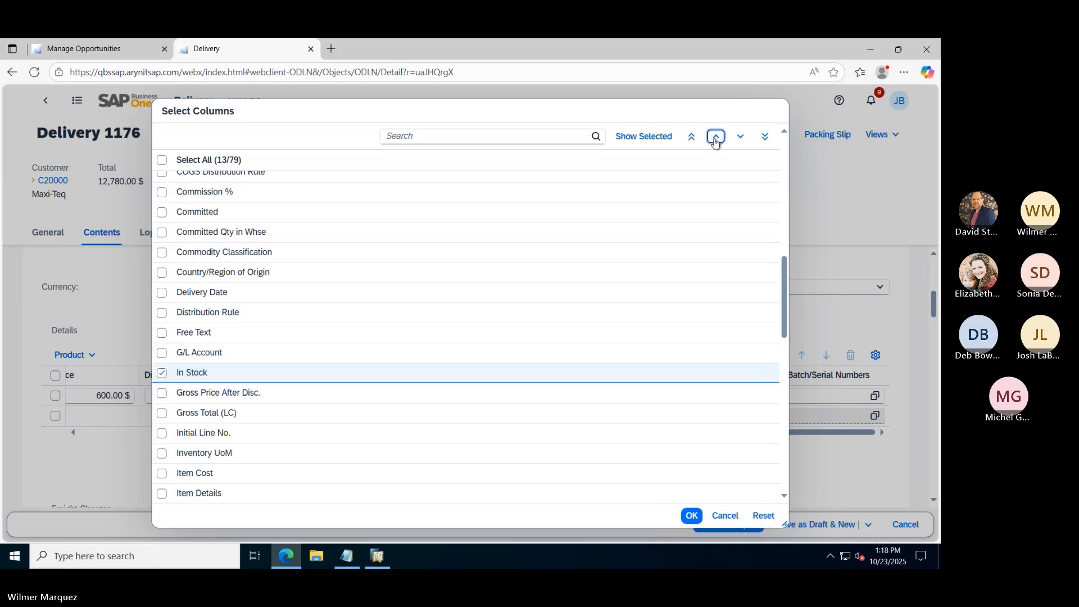
{"action": "left_click", "coordinate": [715, 138]}
{"action": "left_click", "coordinate": [715, 138]}
{"action": "left_click", "coordinate": [716, 138]}
{"action": "left_click", "coordinate": [716, 138]}
{"action": "scroll", "coordinate": [571, 328], "scroll_direction": "up", "scroll_amount": 10}
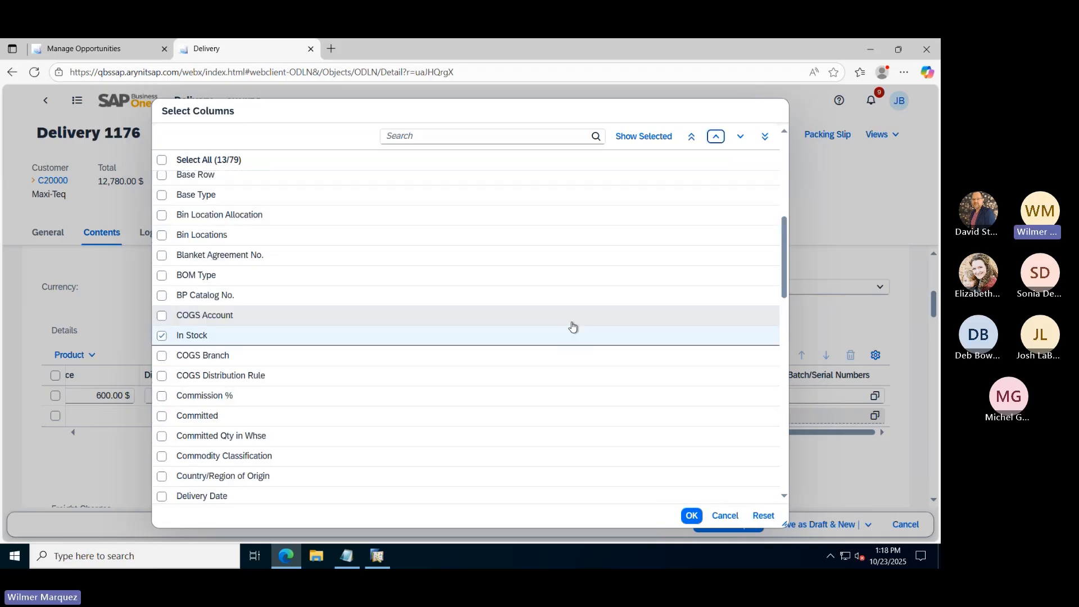
{"action": "left_click", "coordinate": [715, 138]}
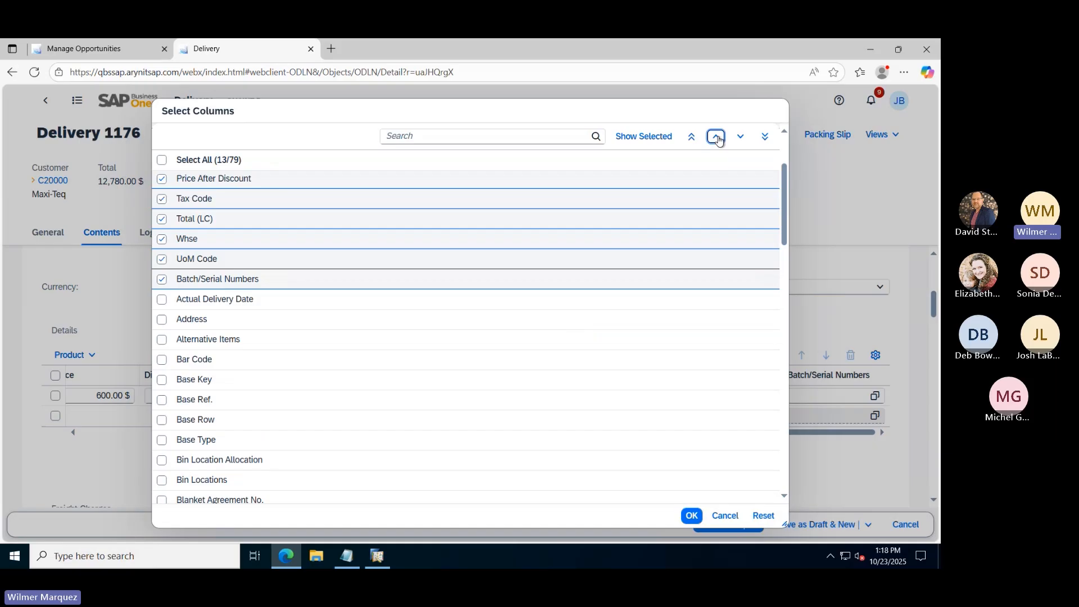
{"action": "left_click", "coordinate": [715, 137]}
{"action": "left_click", "coordinate": [716, 138]}
{"action": "left_click", "coordinate": [715, 138]}
{"action": "left_click", "coordinate": [715, 137]}
{"action": "left_click", "coordinate": [715, 138]}
{"action": "double_click", "coordinate": [718, 138]}
{"action": "left_click", "coordinate": [718, 138]}
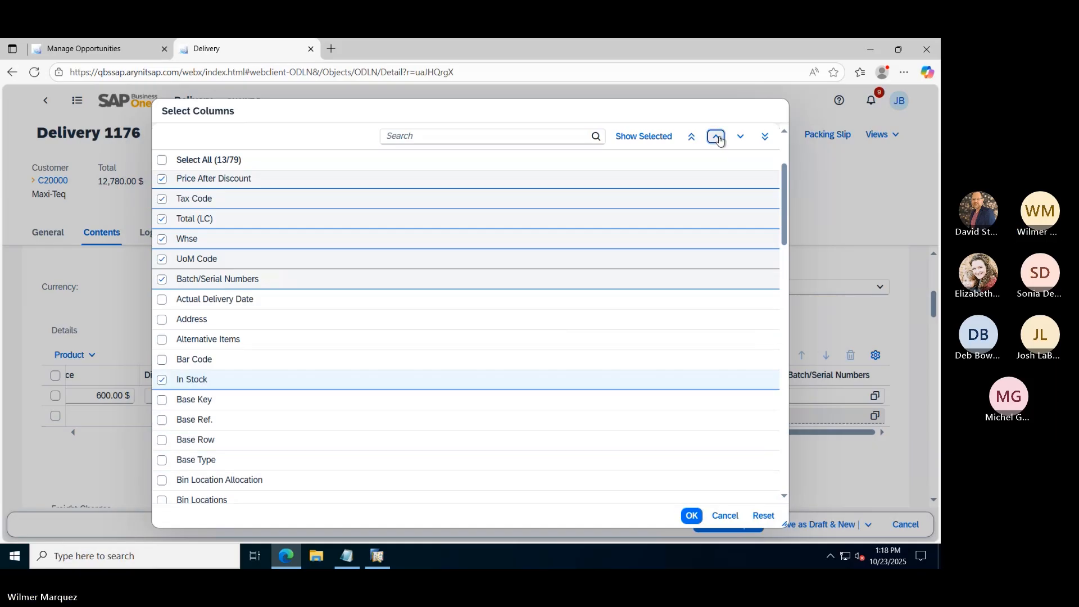
{"action": "double_click", "coordinate": [718, 138]}
{"action": "left_click", "coordinate": [719, 138]}
{"action": "double_click", "coordinate": [717, 138]}
{"action": "left_click", "coordinate": [716, 138]}
{"action": "left_click", "coordinate": [716, 137]}
{"action": "double_click", "coordinate": [716, 138]}
{"action": "left_click", "coordinate": [716, 138]}
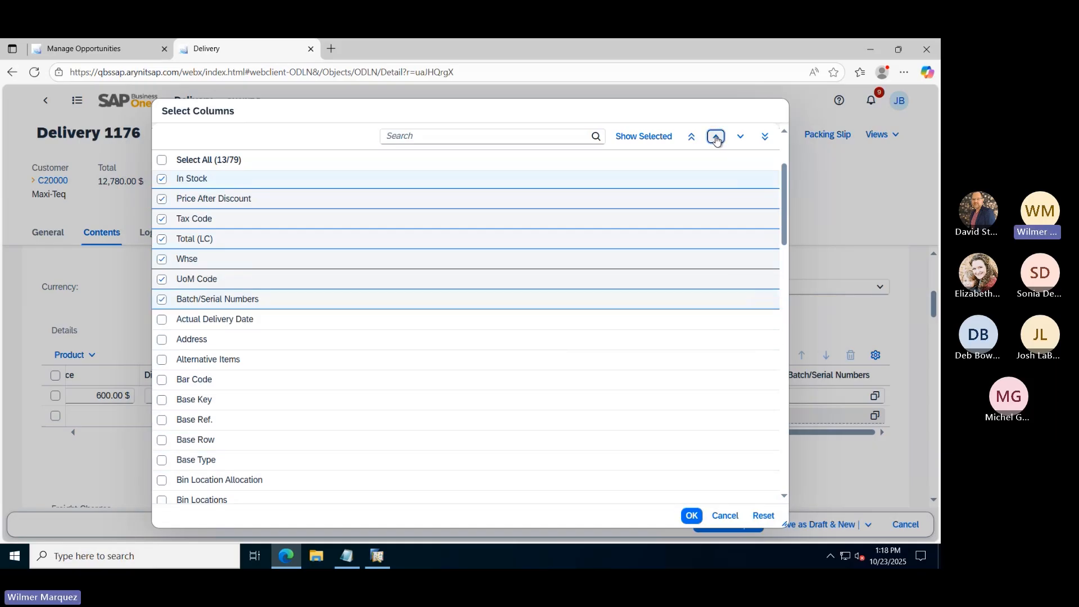
{"action": "left_click", "coordinate": [717, 137]}
{"action": "scroll", "coordinate": [562, 312], "scroll_direction": "up", "scroll_amount": 3}
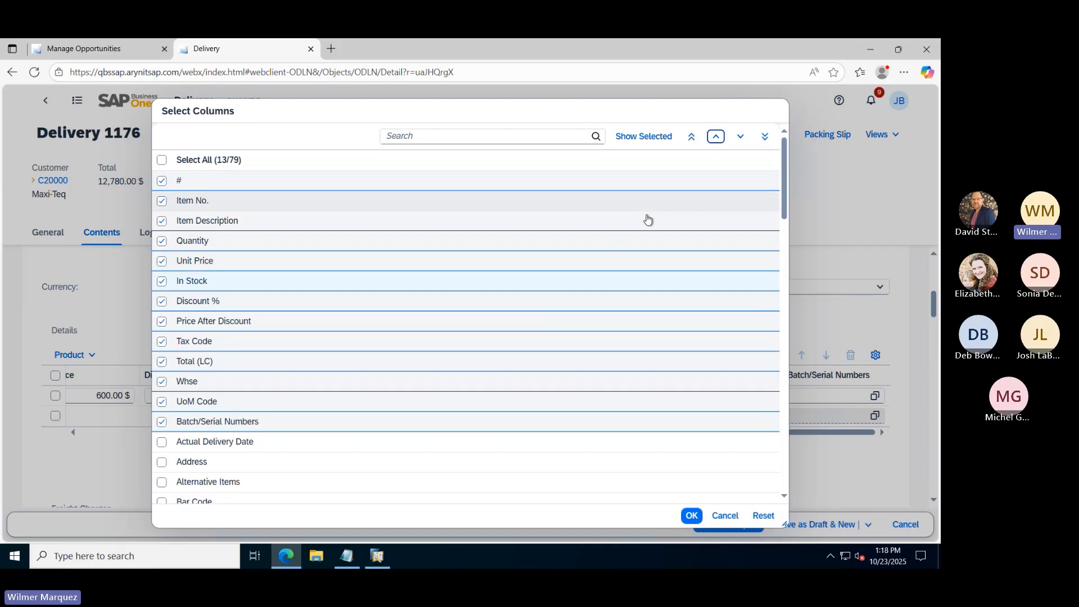
{"action": "left_click", "coordinate": [692, 515]}
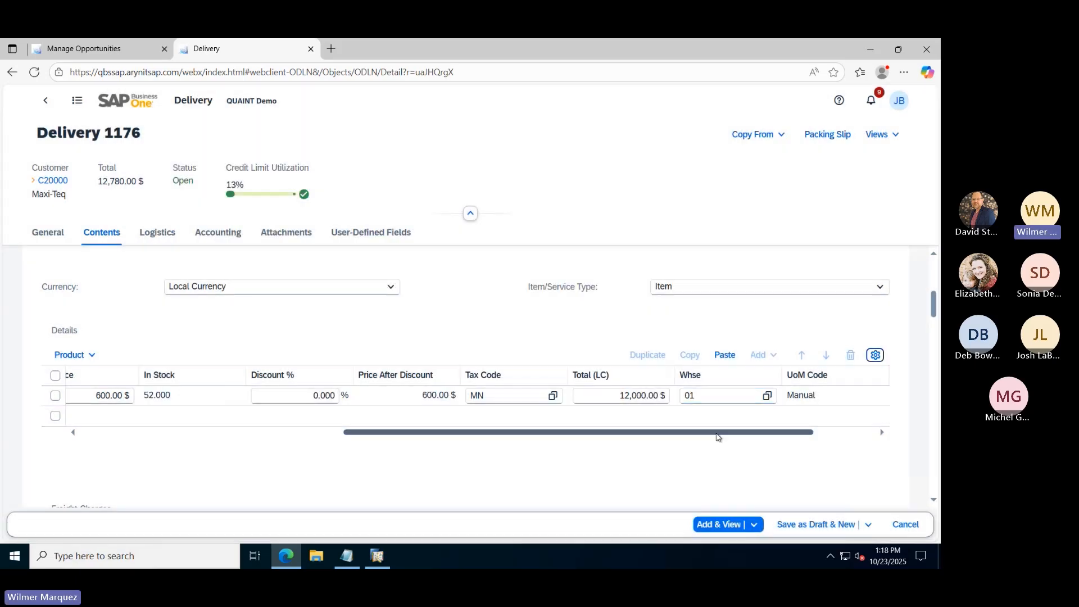
View the available serial numbers for the delivery's Rainbow 1200 Laser Series row and close the selection without allocating any
{"action": "left_click_drag", "start_coordinate": [718, 429], "coordinate": [535, 450]}
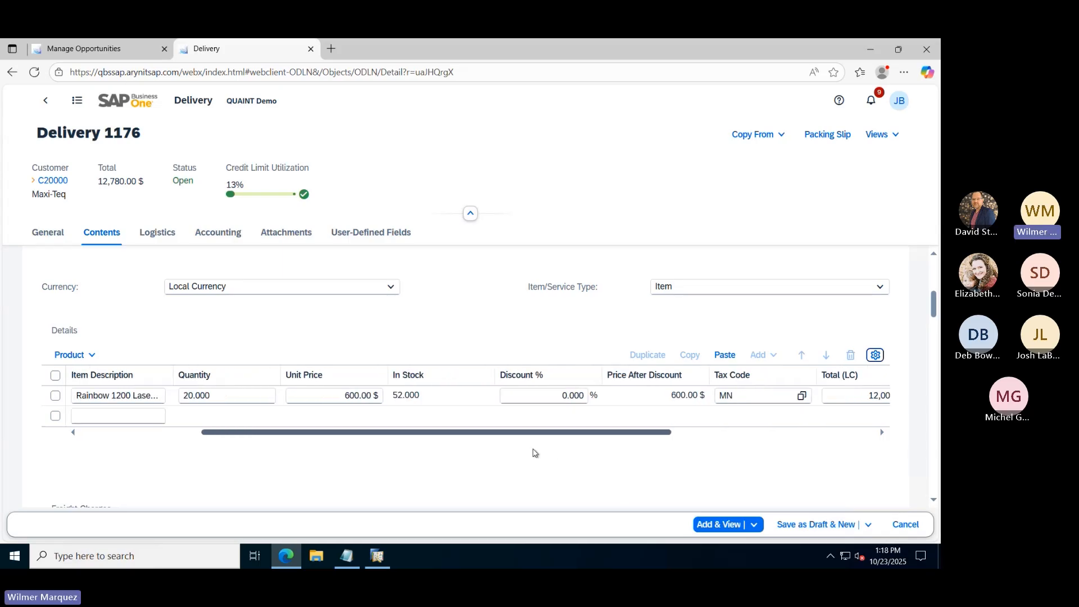
{"action": "left_click", "coordinate": [793, 433]}
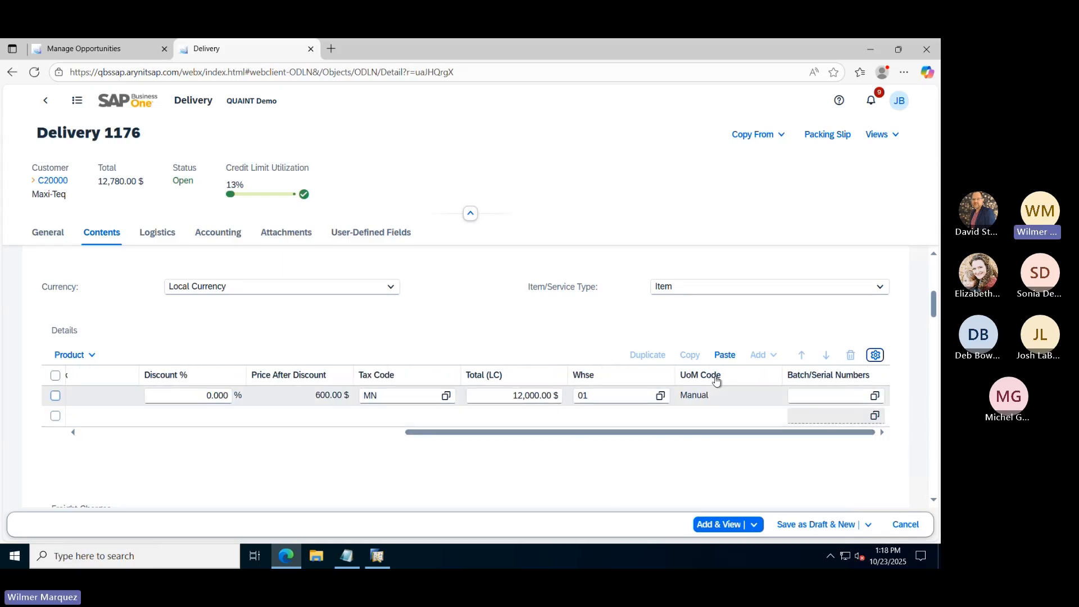
{"action": "left_click", "coordinate": [874, 396]}
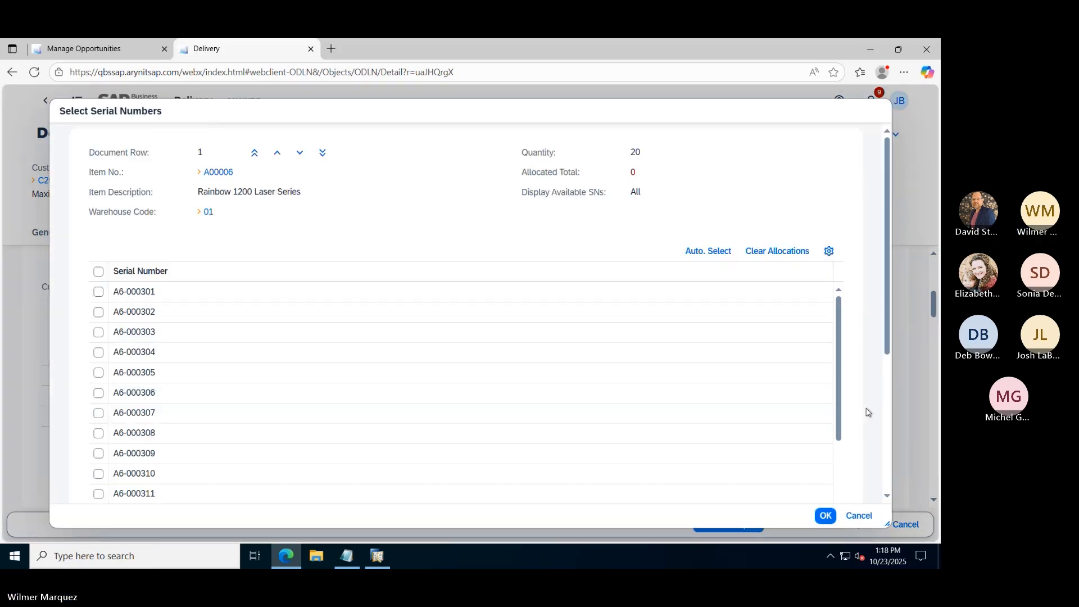
{"action": "left_click", "coordinate": [857, 515]}
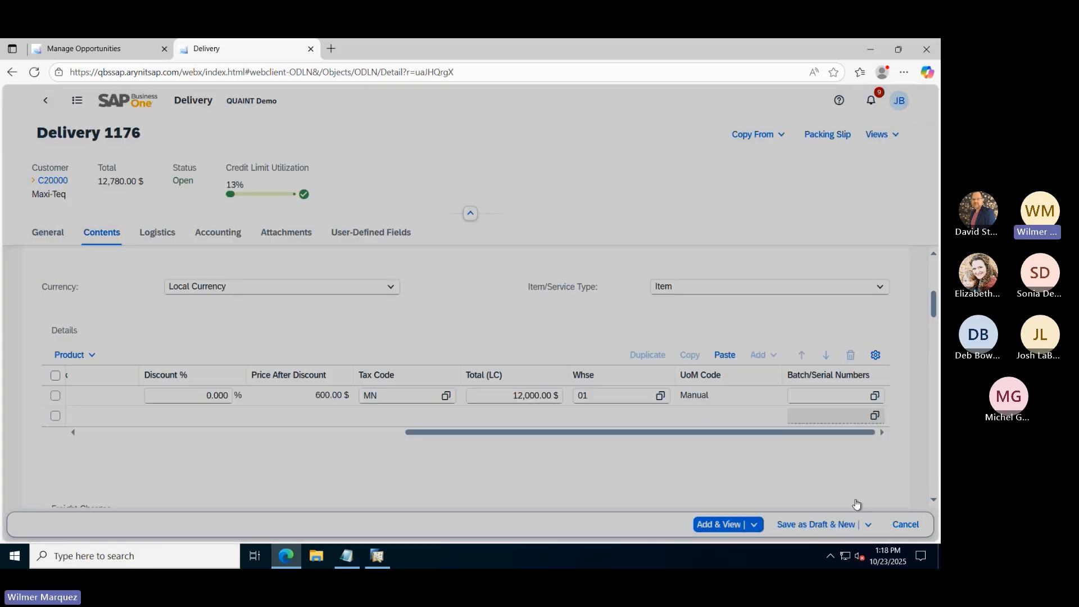
Try to allocate all available serial numbers to the Rainbow 1200 Laser Series row, and cancel the selection
{"action": "left_click", "coordinate": [874, 396]}
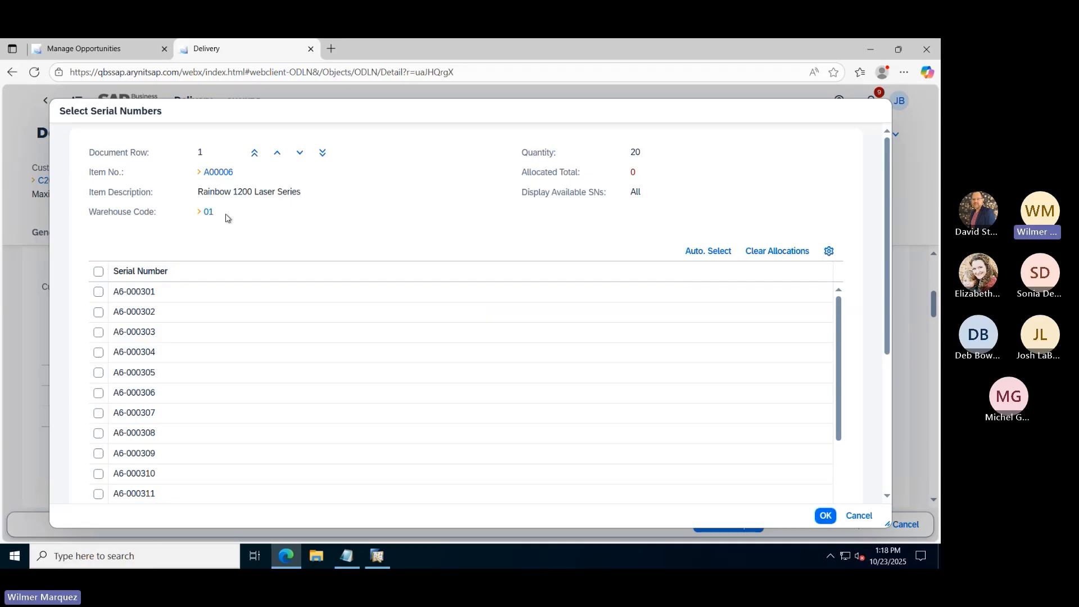
{"action": "left_click", "coordinate": [98, 271]}
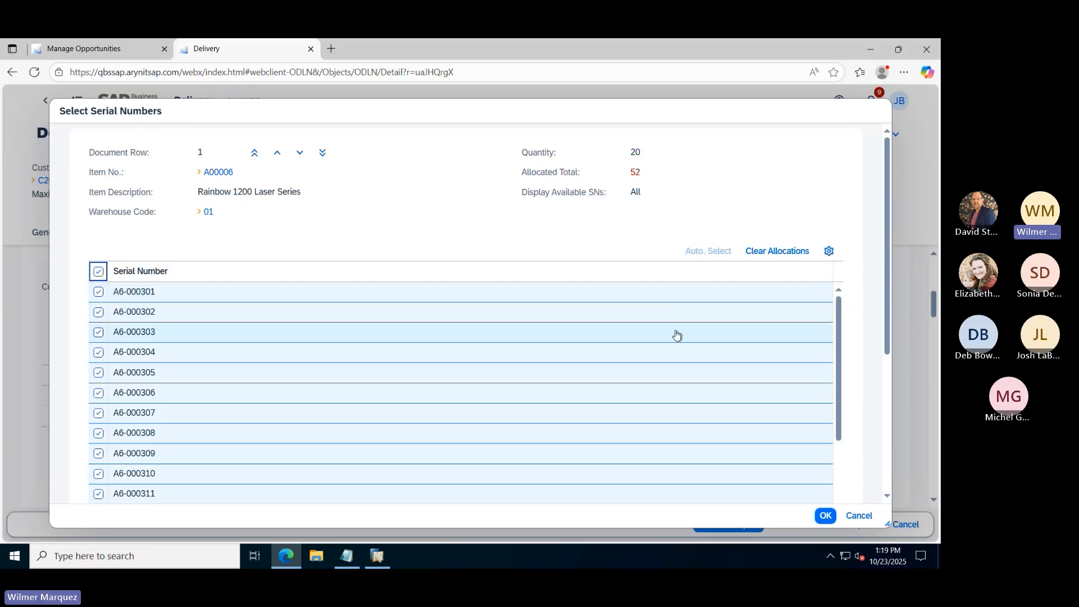
{"action": "scroll", "coordinate": [661, 357], "scroll_direction": "down", "scroll_amount": 4}
{"action": "scroll", "coordinate": [660, 359], "scroll_direction": "up", "scroll_amount": 4}
{"action": "left_click", "coordinate": [825, 516]}
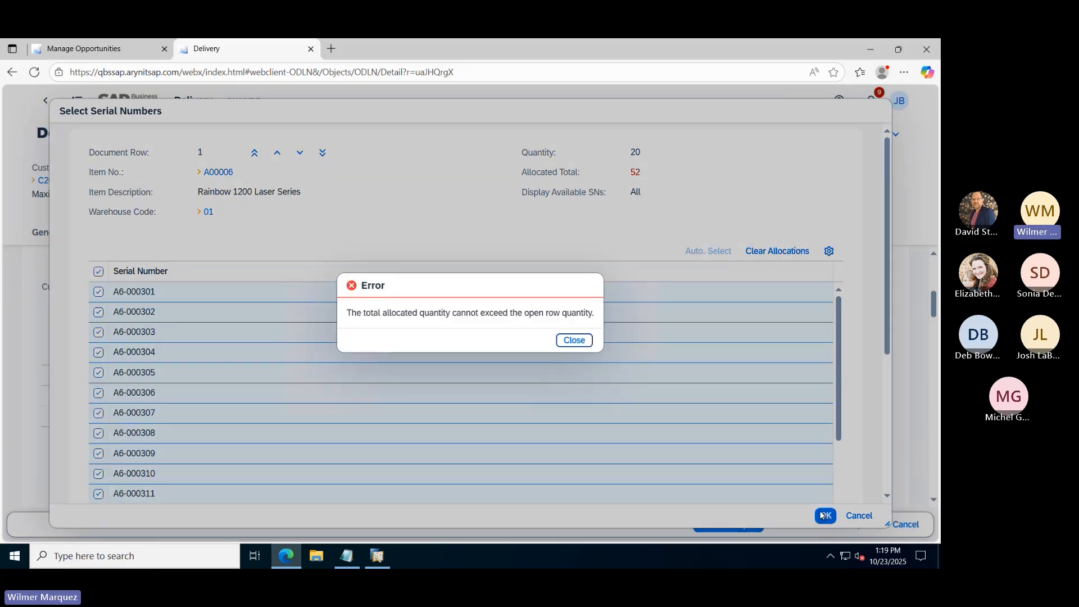
{"action": "left_click", "coordinate": [573, 341]}
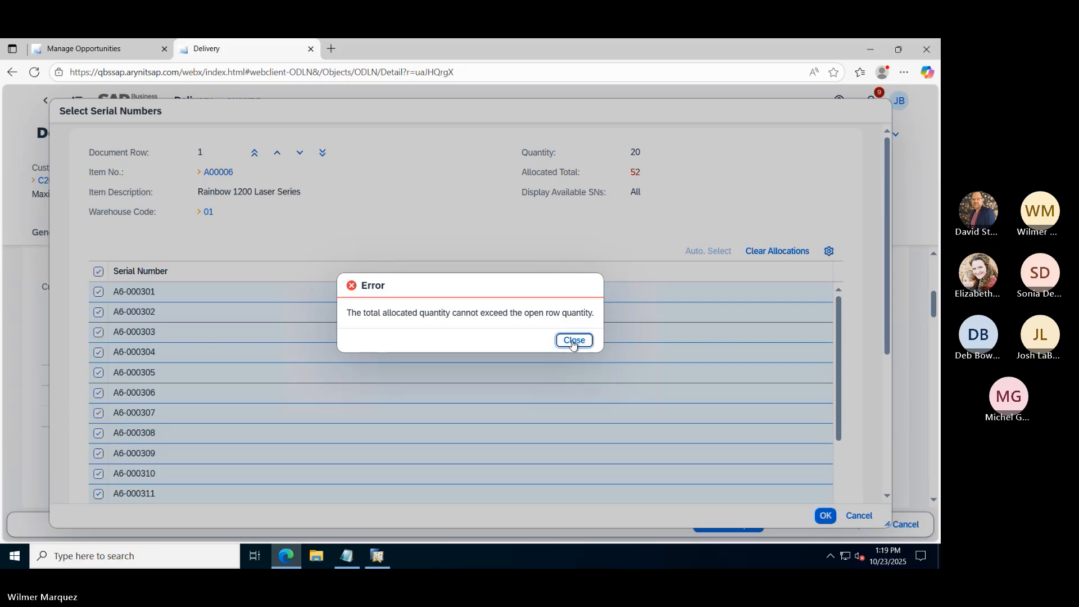
{"action": "scroll", "coordinate": [802, 489], "scroll_direction": "down", "scroll_amount": 2}
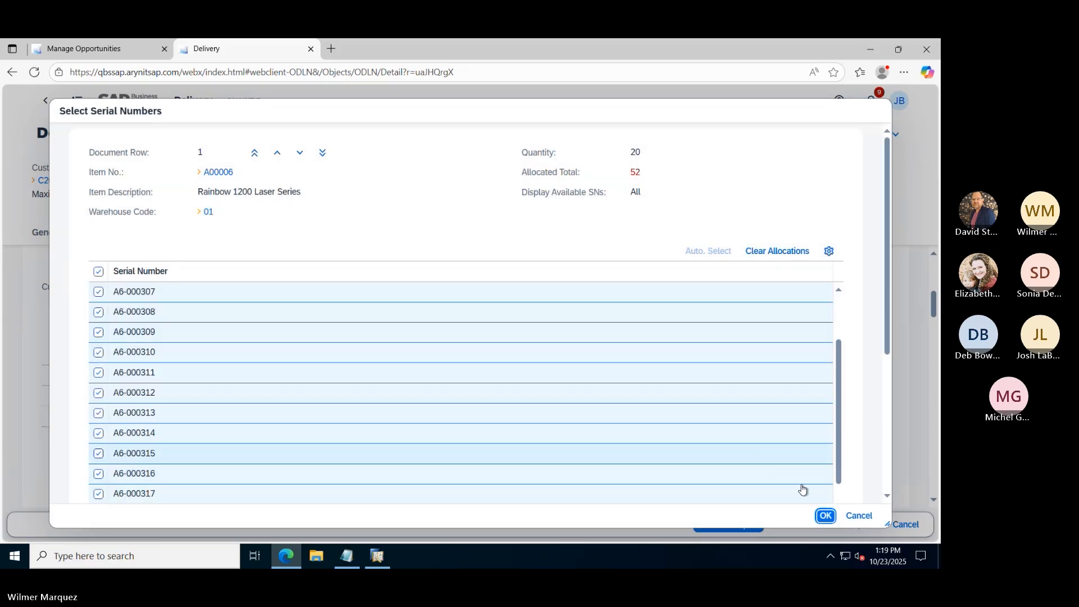
{"action": "left_click", "coordinate": [858, 515]}
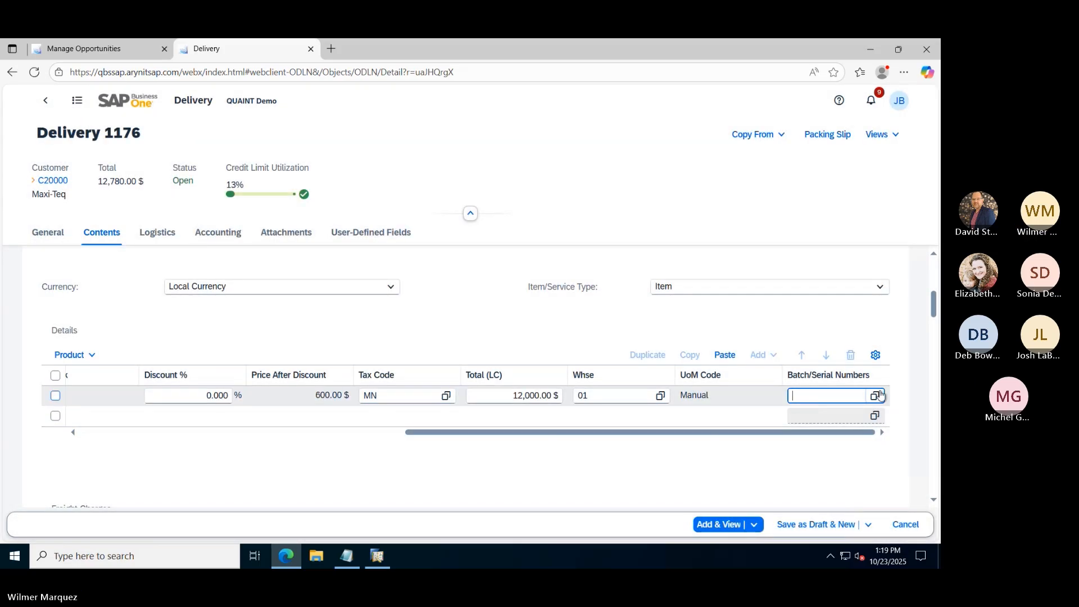
Auto-select the serial numbers for the Rainbow 1200 Laser Series row, and add the delivery while keeping it in view
{"action": "left_click", "coordinate": [880, 395]}
{"action": "left_click", "coordinate": [706, 251]}
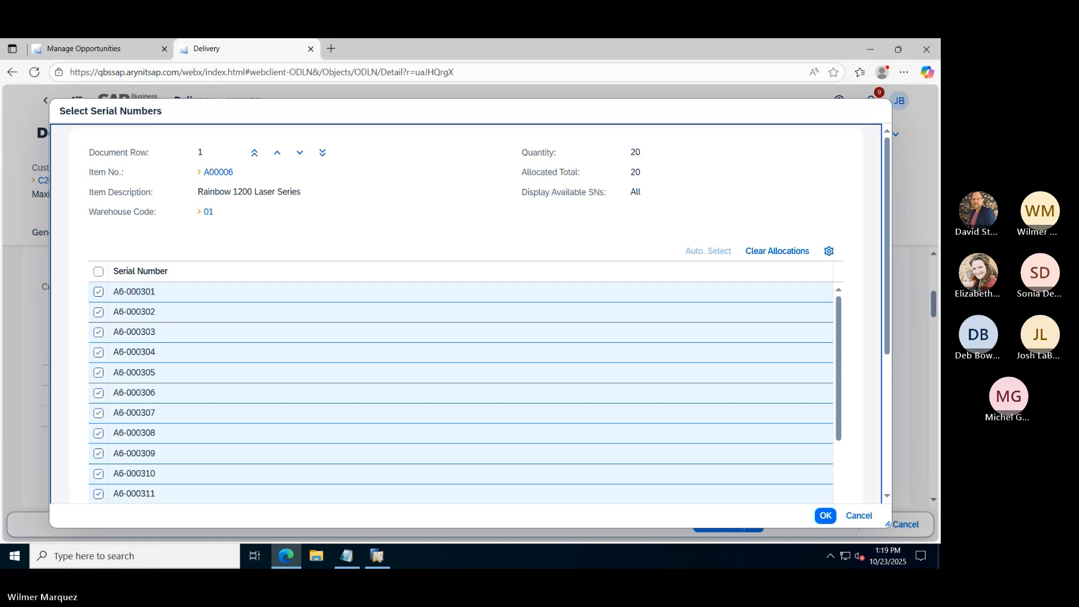
{"action": "left_click", "coordinate": [825, 516]}
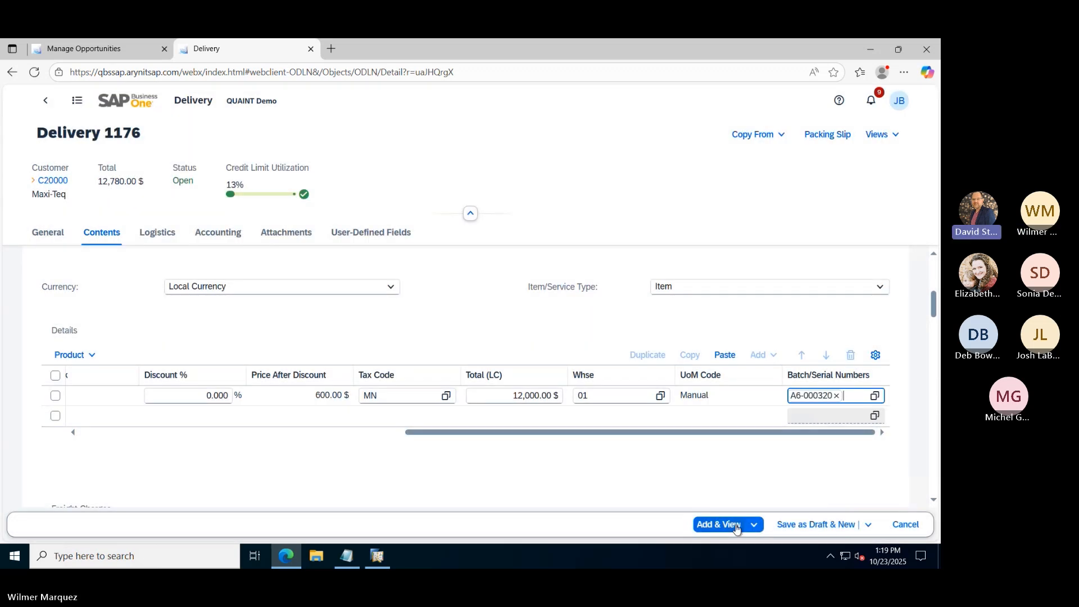
{"action": "left_click", "coordinate": [737, 528]}
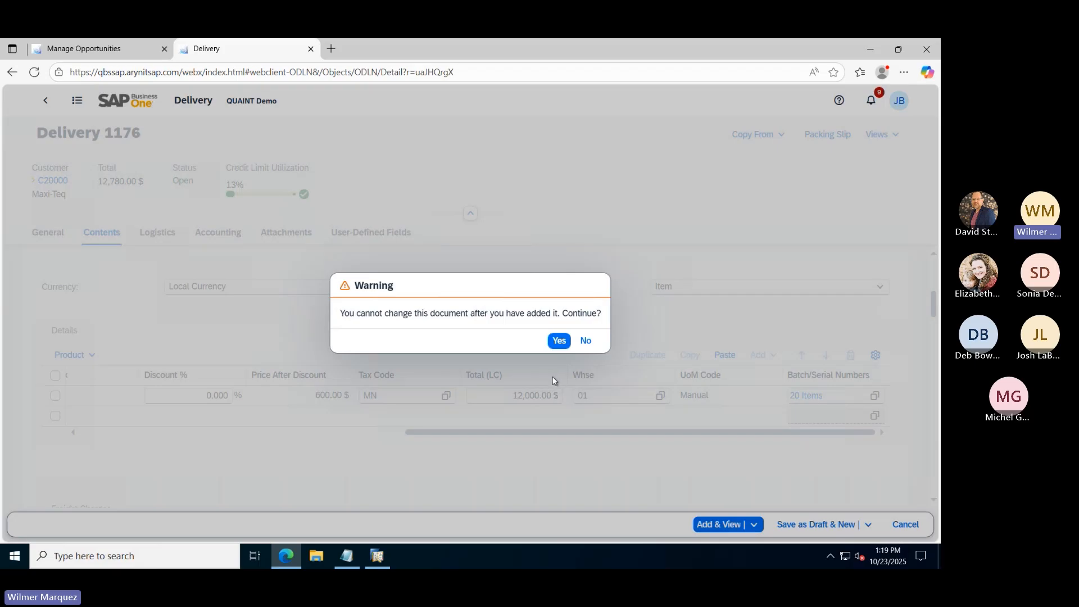
{"action": "left_click", "coordinate": [559, 341]}
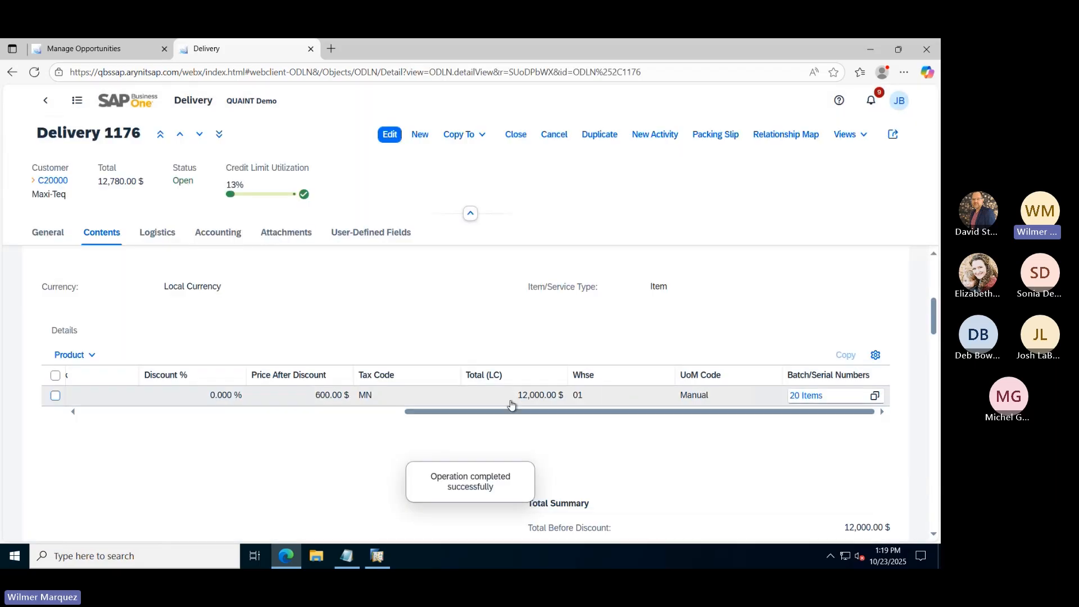
Review the added delivery's general, contents and logistics details, and inspect its relationship map
{"action": "scroll", "coordinate": [524, 400], "scroll_direction": "up", "scroll_amount": 1}
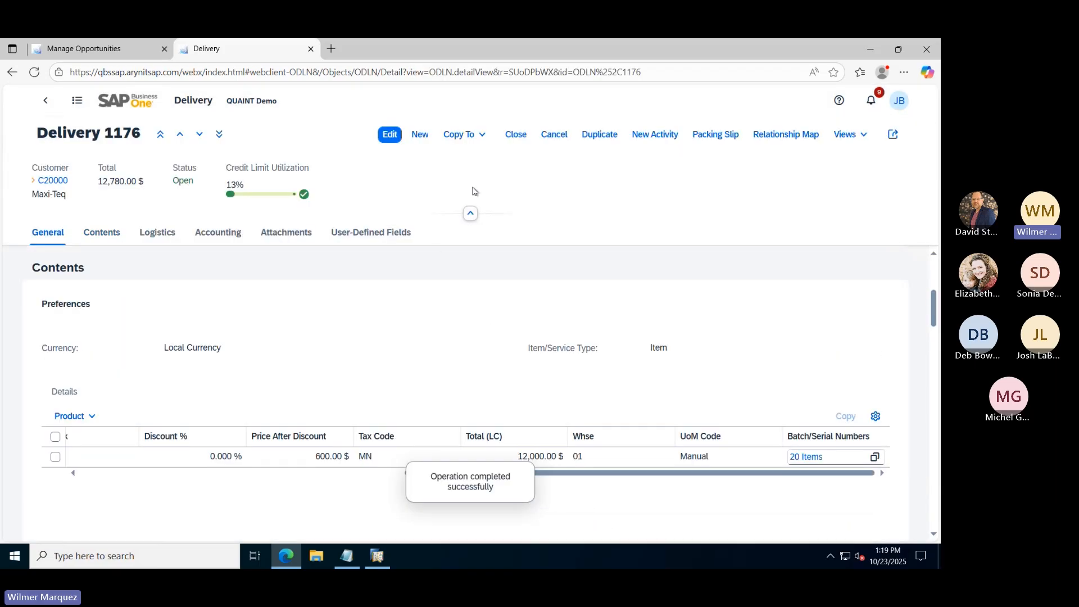
{"action": "scroll", "coordinate": [414, 328], "scroll_direction": "up", "scroll_amount": 4}
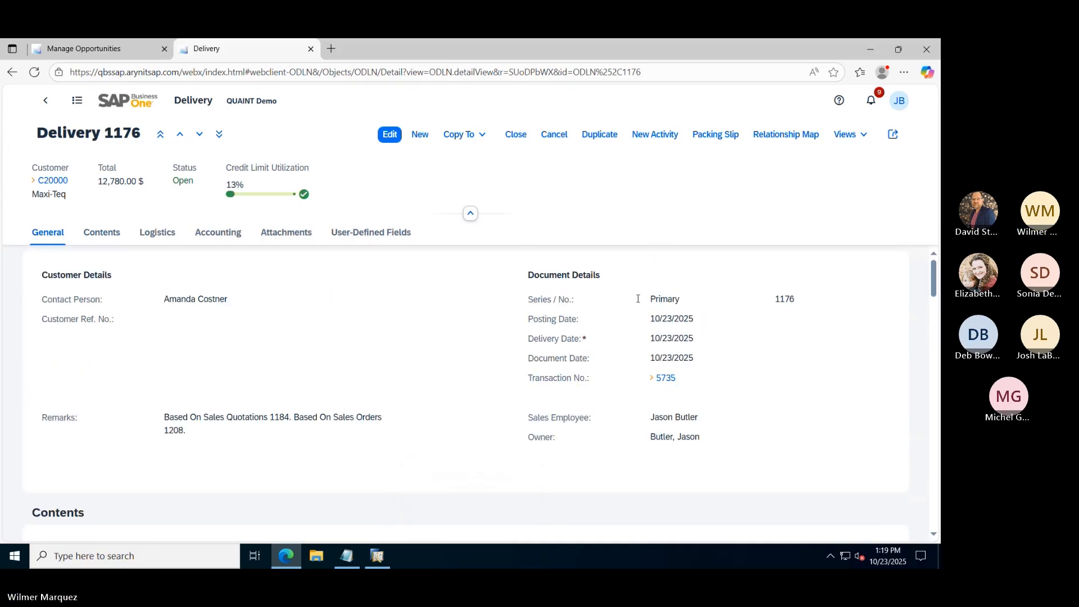
{"action": "scroll", "coordinate": [634, 308], "scroll_direction": "down", "scroll_amount": 8}
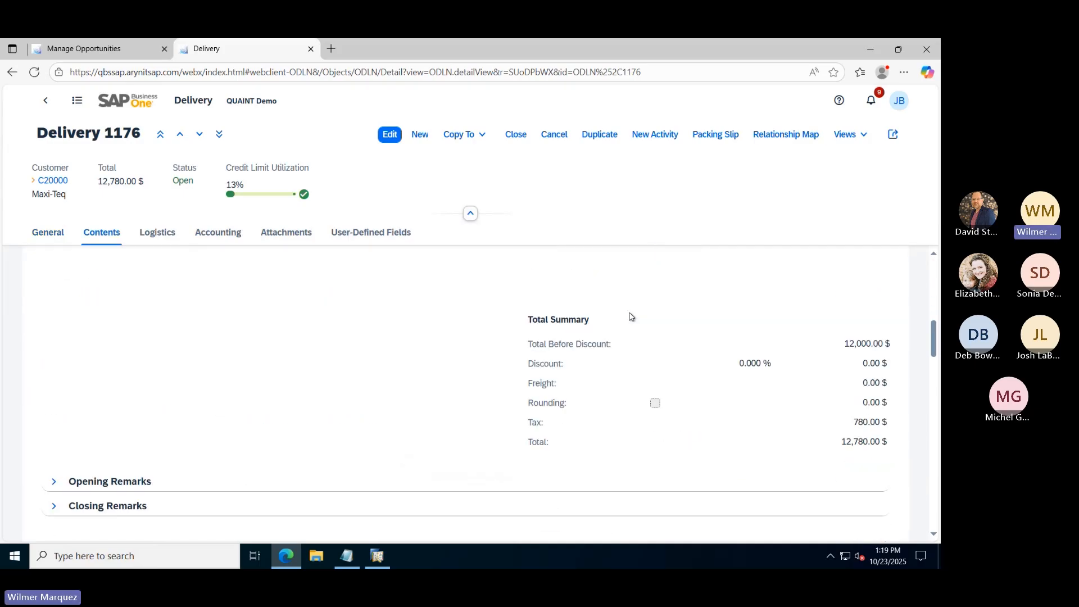
{"action": "scroll", "coordinate": [632, 316], "scroll_direction": "down", "scroll_amount": 3}
{"action": "scroll", "coordinate": [630, 320], "scroll_direction": "down", "scroll_amount": 4}
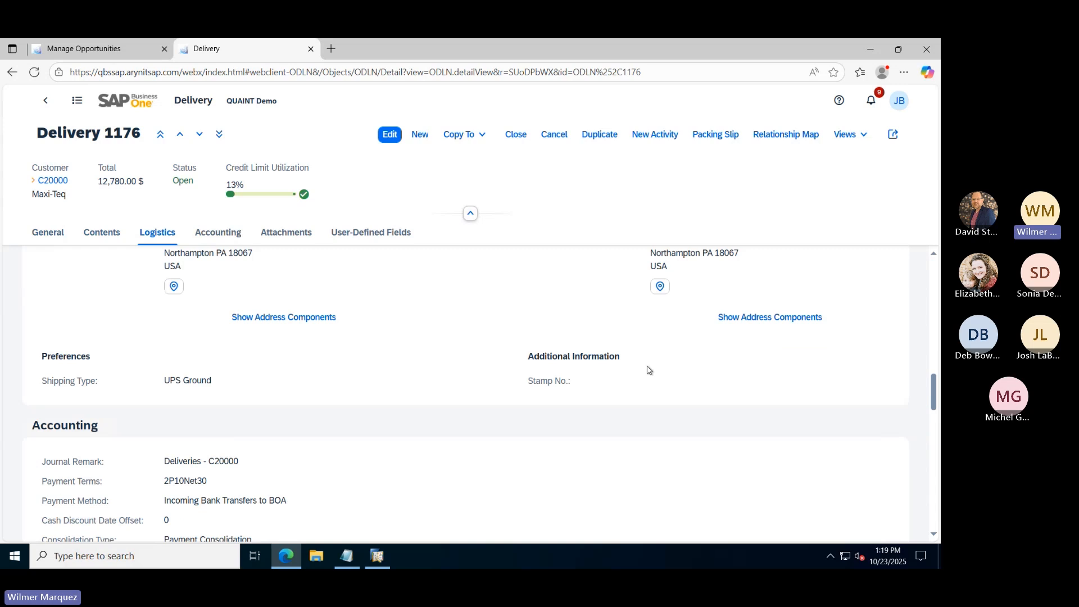
{"action": "scroll", "coordinate": [647, 390], "scroll_direction": "up", "scroll_amount": 10}
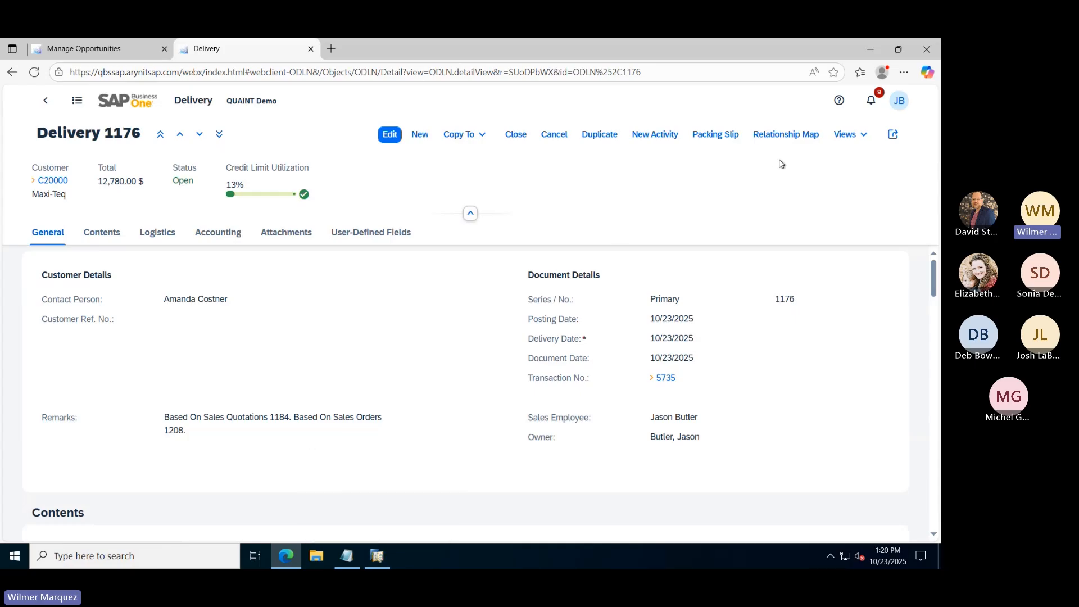
{"action": "left_click", "coordinate": [785, 135]}
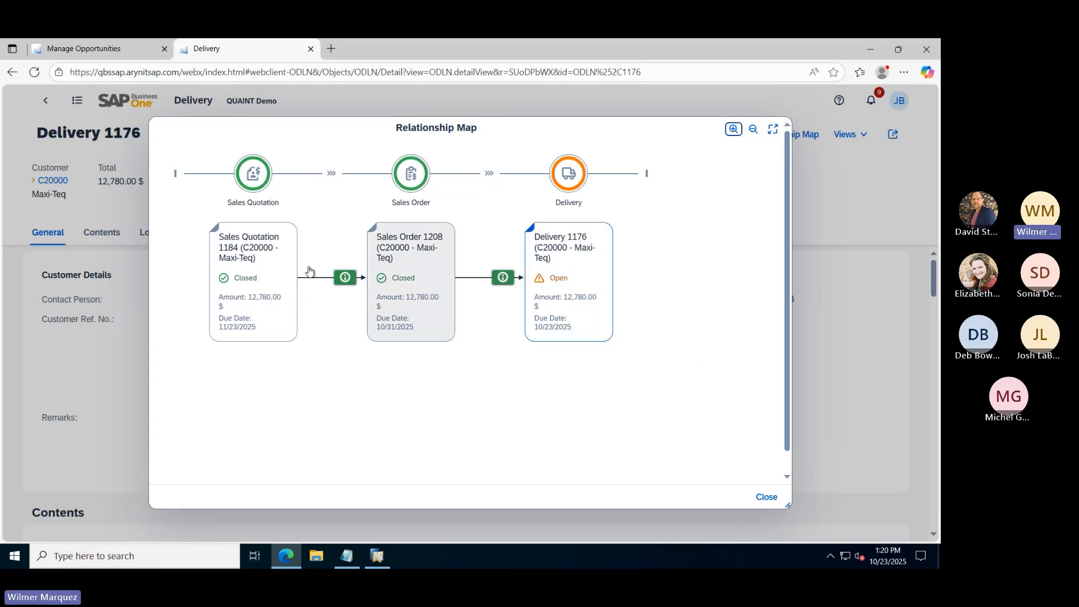
{"action": "left_click", "coordinate": [766, 498]}
Close the Maxi-Teq delivery document and confirm the closing
{"action": "left_click", "coordinate": [516, 135]}
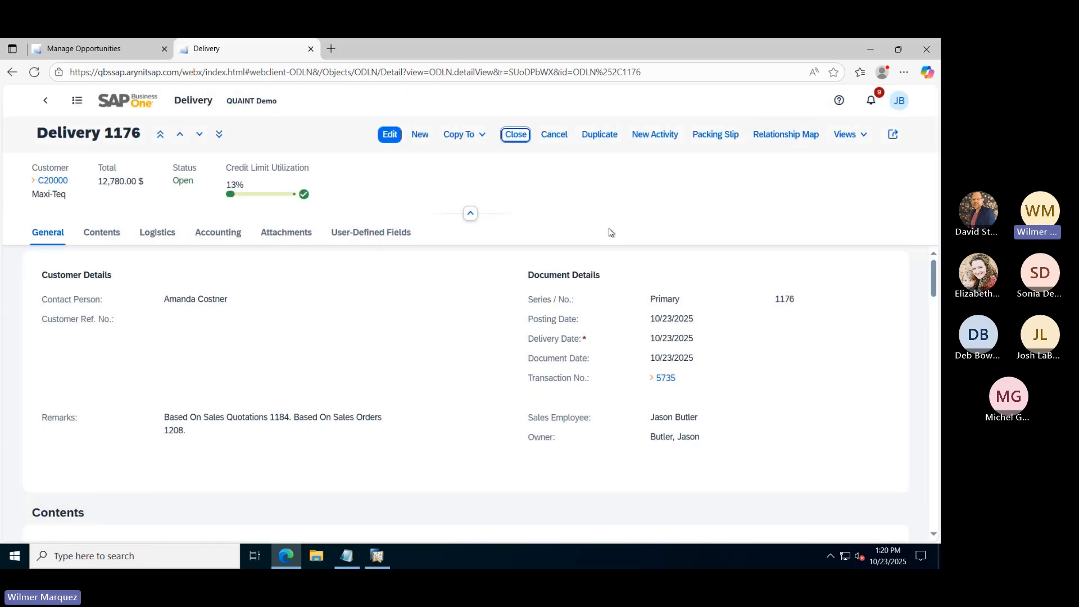
{"action": "left_click", "coordinate": [517, 340]}
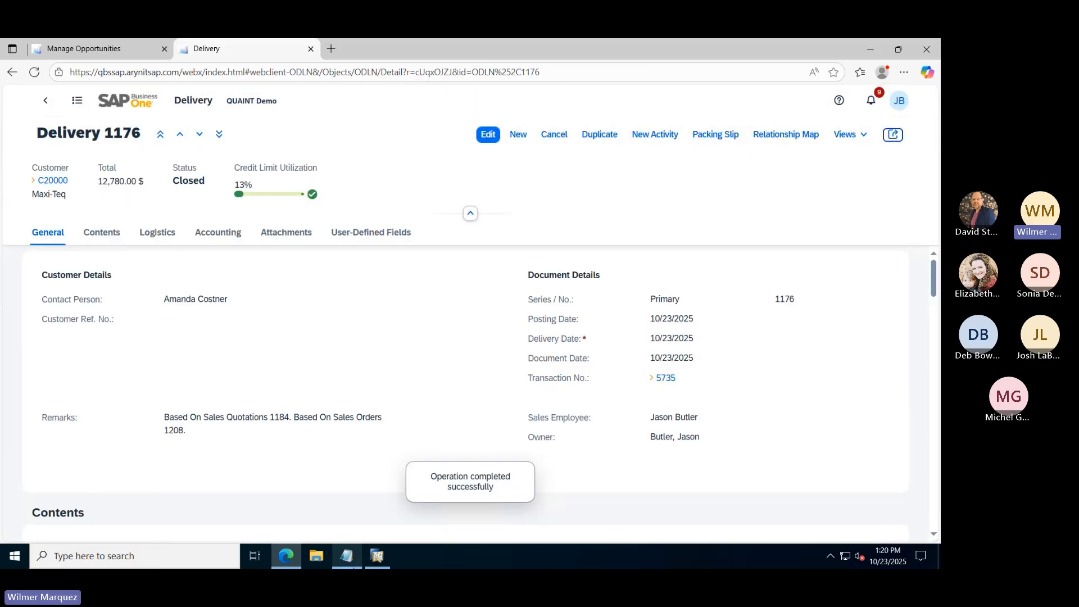
Switch to the SAP Business One desktop client, view the last delivery record under Sales - A/R, and close its window
{"action": "left_click", "coordinate": [375, 557]}
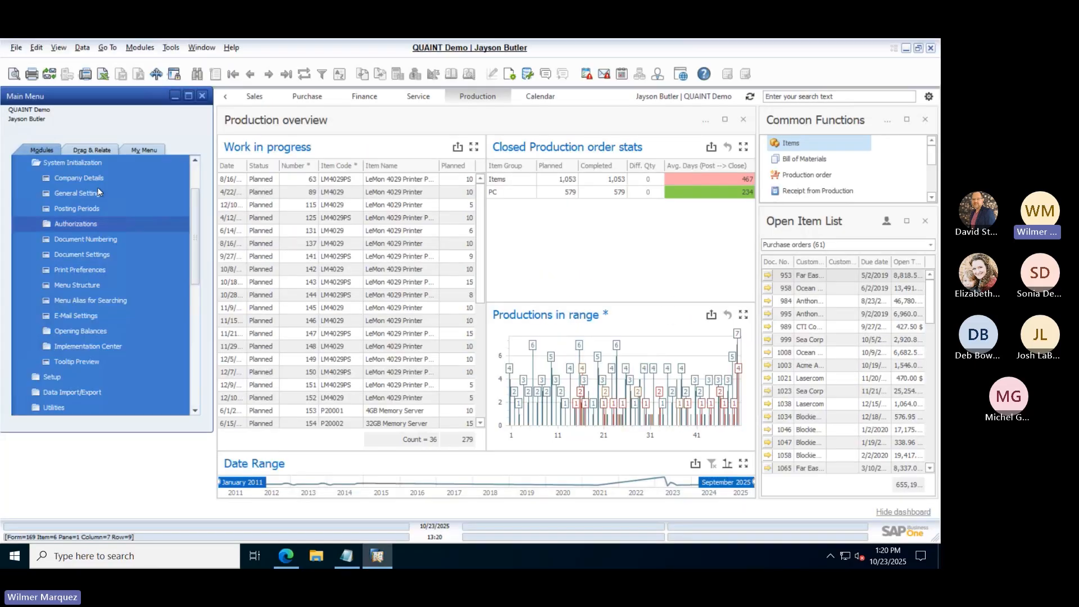
{"action": "scroll", "coordinate": [68, 170], "scroll_direction": "up", "scroll_amount": 2}
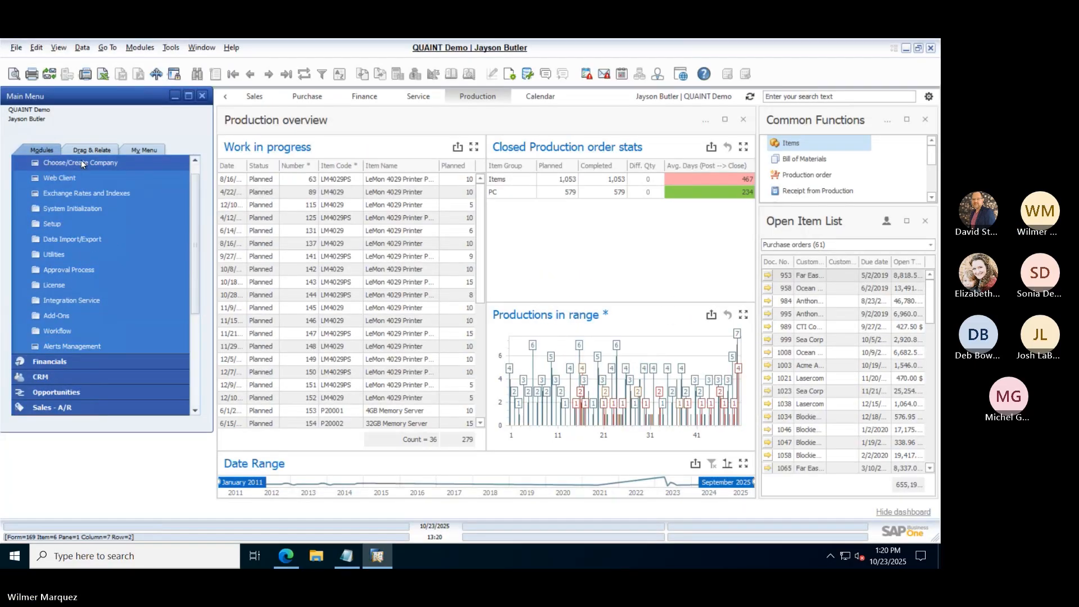
{"action": "left_click", "coordinate": [80, 161]}
{"action": "left_click", "coordinate": [90, 222]}
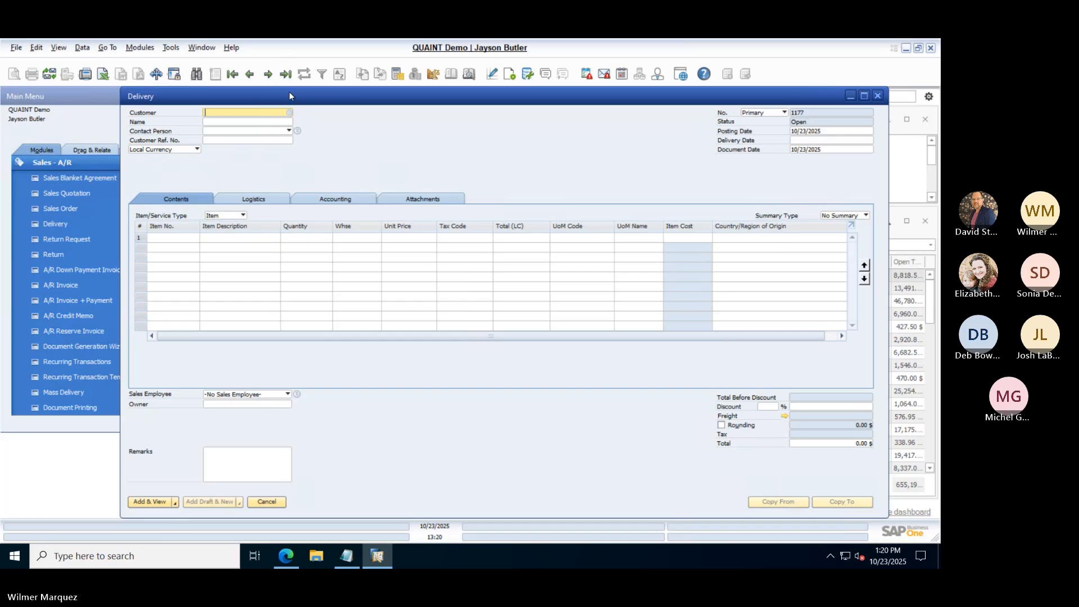
{"action": "left_click", "coordinate": [287, 74]}
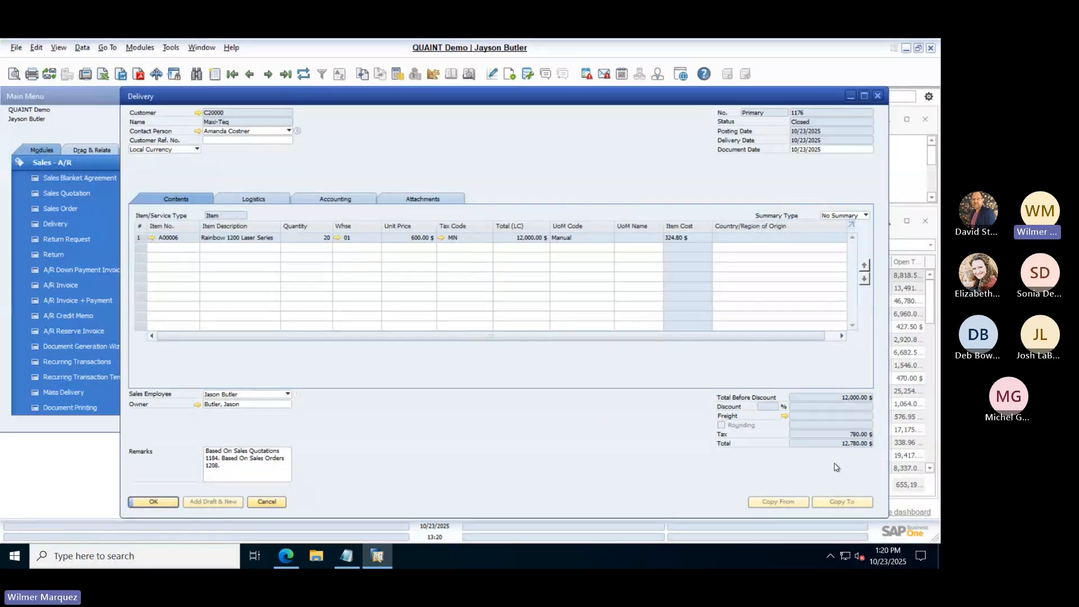
{"action": "left_click", "coordinate": [878, 97]}
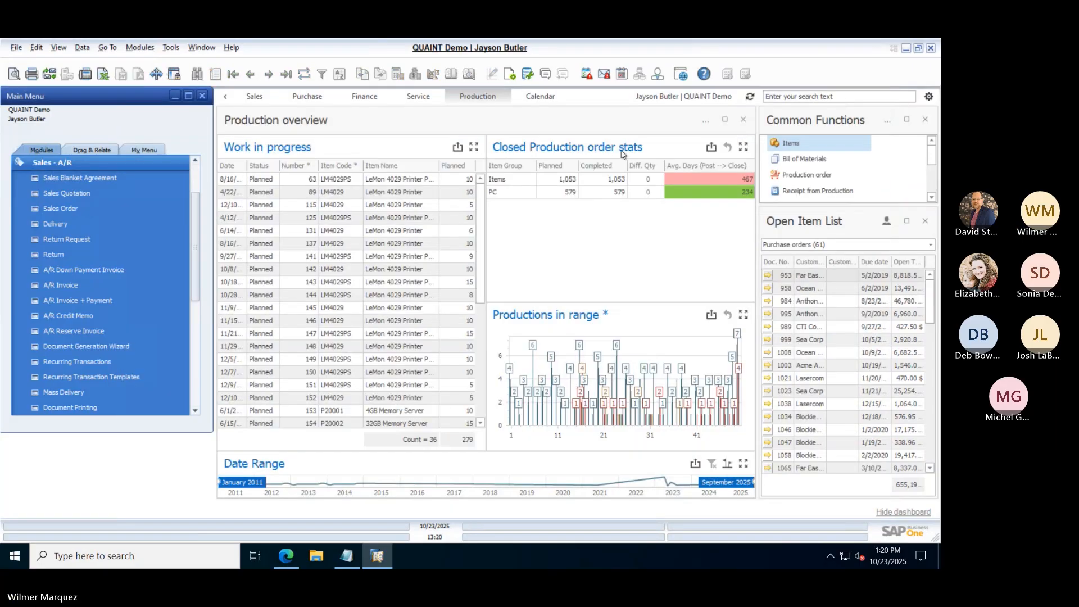
Switch back to the web client in the browser and return from Manage Opportunities to the home page's My Home section
{"action": "left_click", "coordinate": [286, 555]}
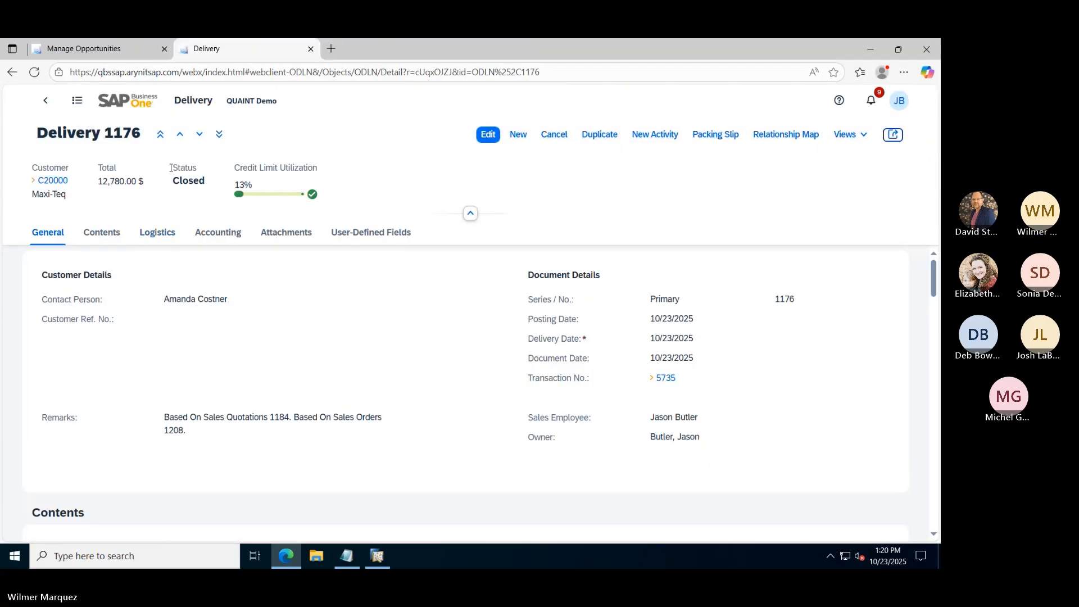
{"action": "left_click", "coordinate": [90, 48]}
{"action": "left_click", "coordinate": [166, 112]}
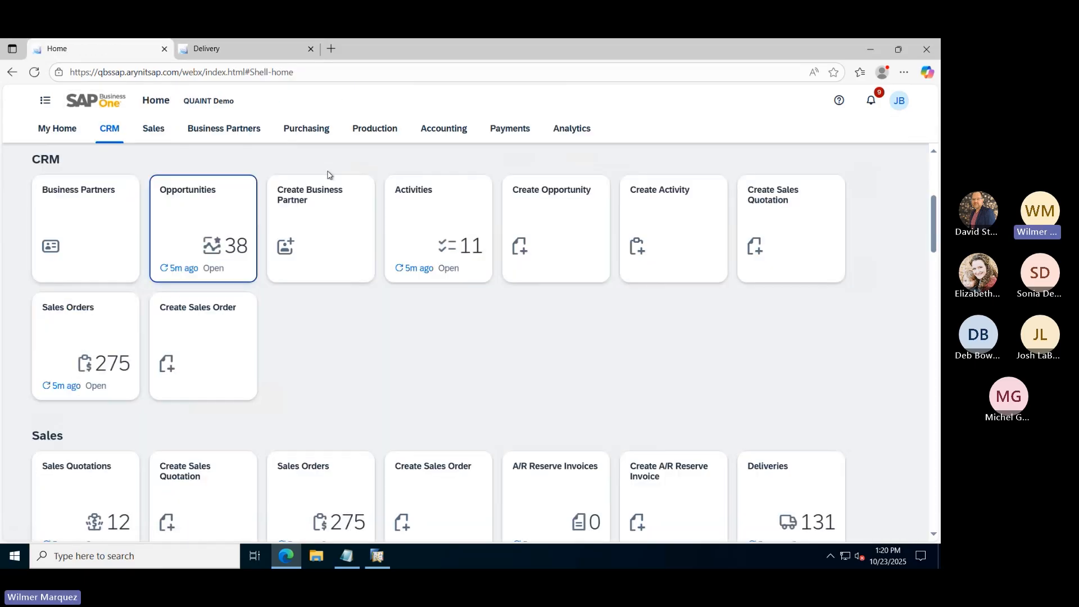
{"action": "scroll", "coordinate": [517, 359], "scroll_direction": "up", "scroll_amount": 5}
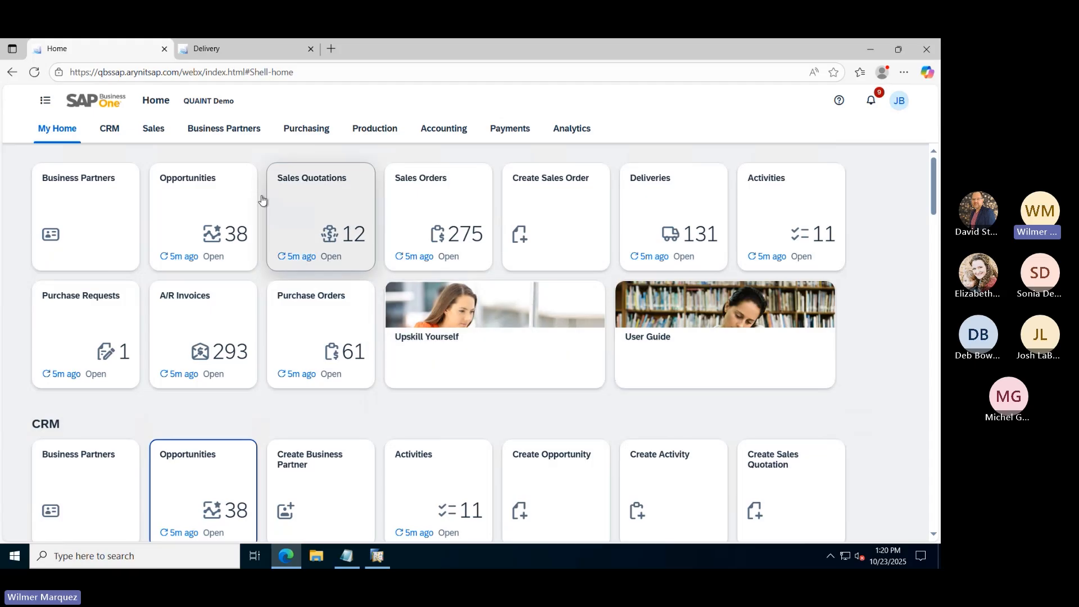
Browse the home page's Business Partners and Purchasing sections, and refresh the Deliveries and Sales Orders tiles in the Sales section
{"action": "left_click", "coordinate": [162, 134]}
{"action": "left_click", "coordinate": [228, 132]}
{"action": "left_click", "coordinate": [295, 133]}
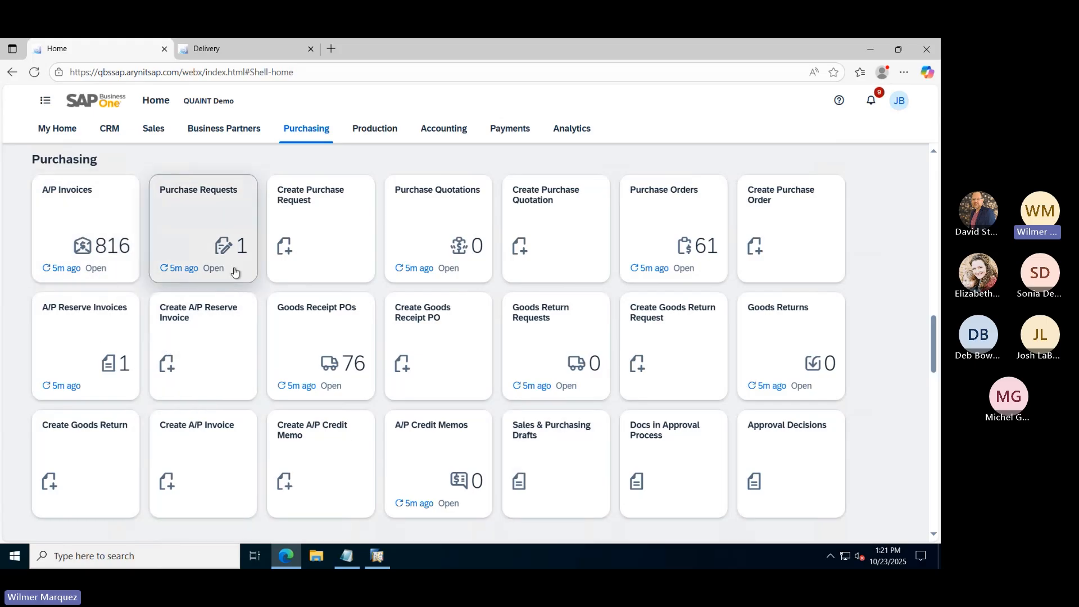
{"action": "left_click", "coordinate": [231, 130]}
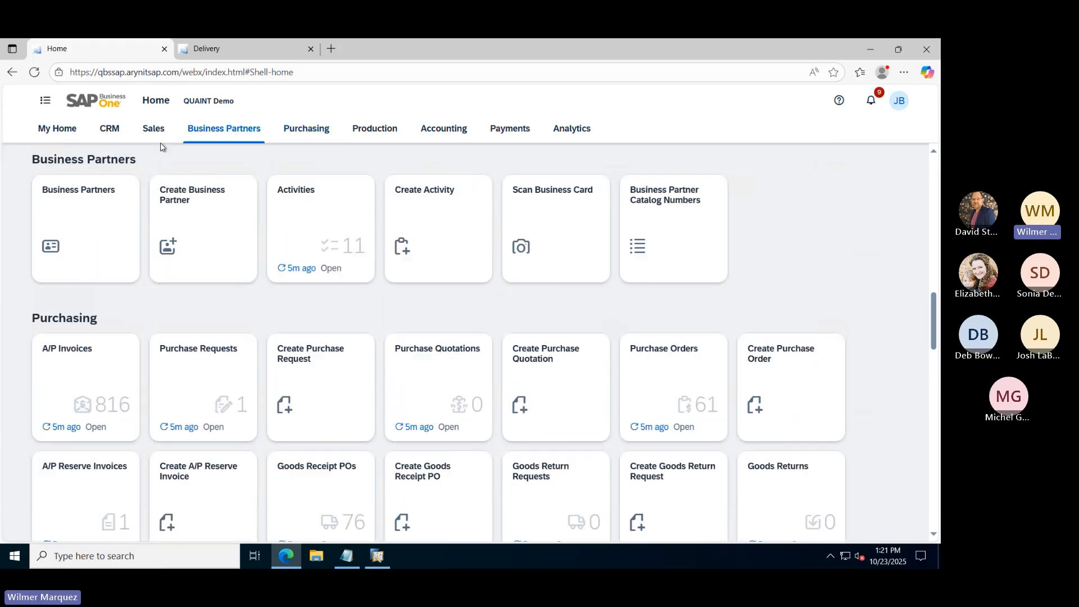
{"action": "left_click", "coordinate": [152, 132]}
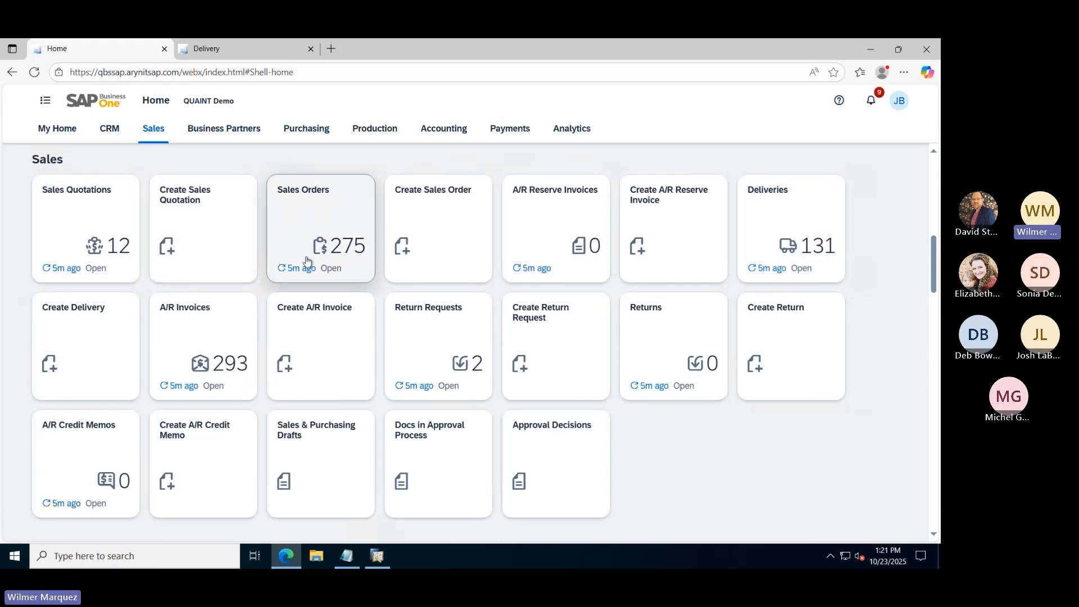
{"action": "left_click", "coordinate": [767, 270]}
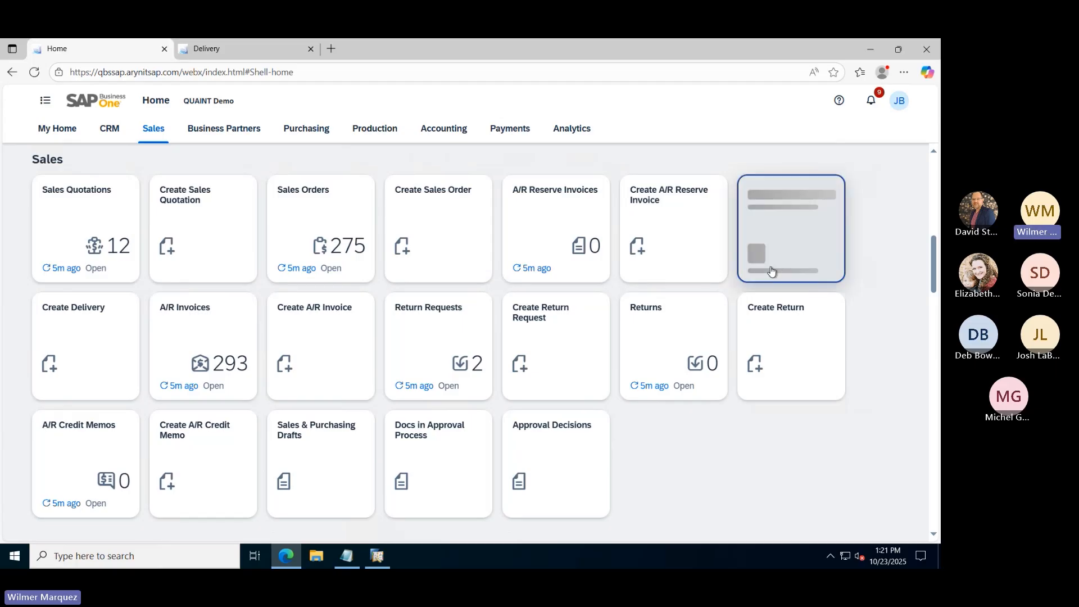
{"action": "left_click", "coordinate": [291, 269]}
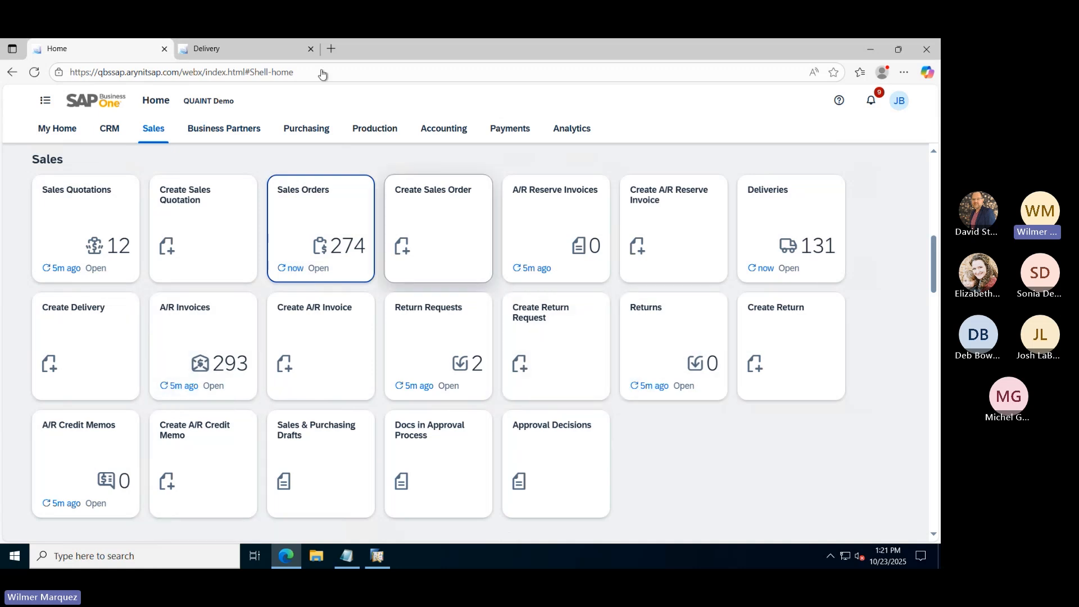
Browse the home page's Production, Accounting and Payments sections, view the Incoming Payments list, and return to the home page
{"action": "left_click", "coordinate": [308, 128]}
{"action": "left_click", "coordinate": [374, 127]}
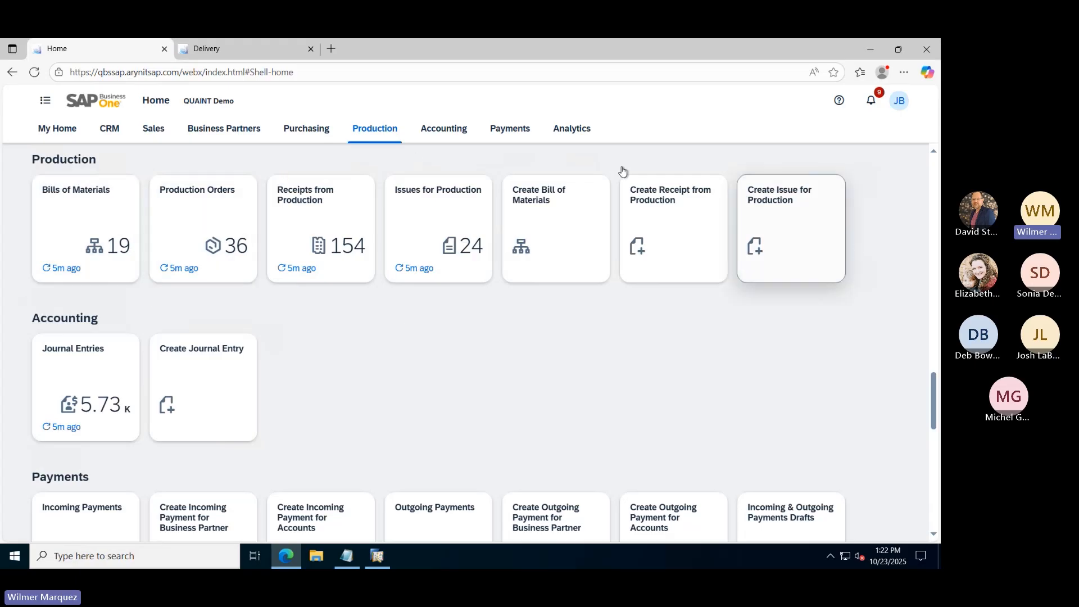
{"action": "scroll", "coordinate": [443, 140], "scroll_direction": "down", "scroll_amount": 5}
{"action": "left_click", "coordinate": [443, 137]}
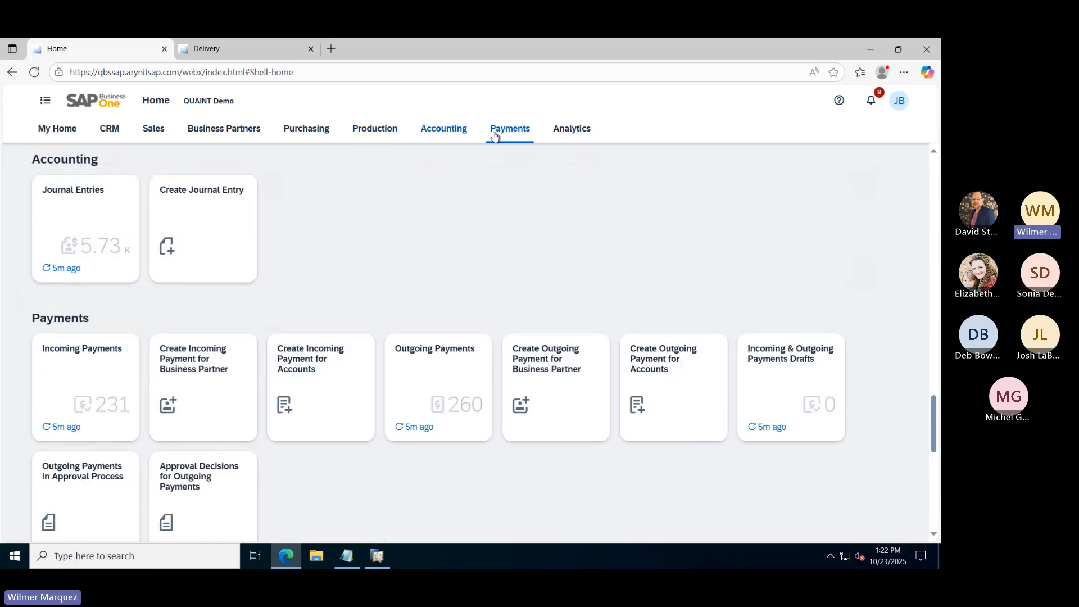
{"action": "left_click", "coordinate": [515, 137]}
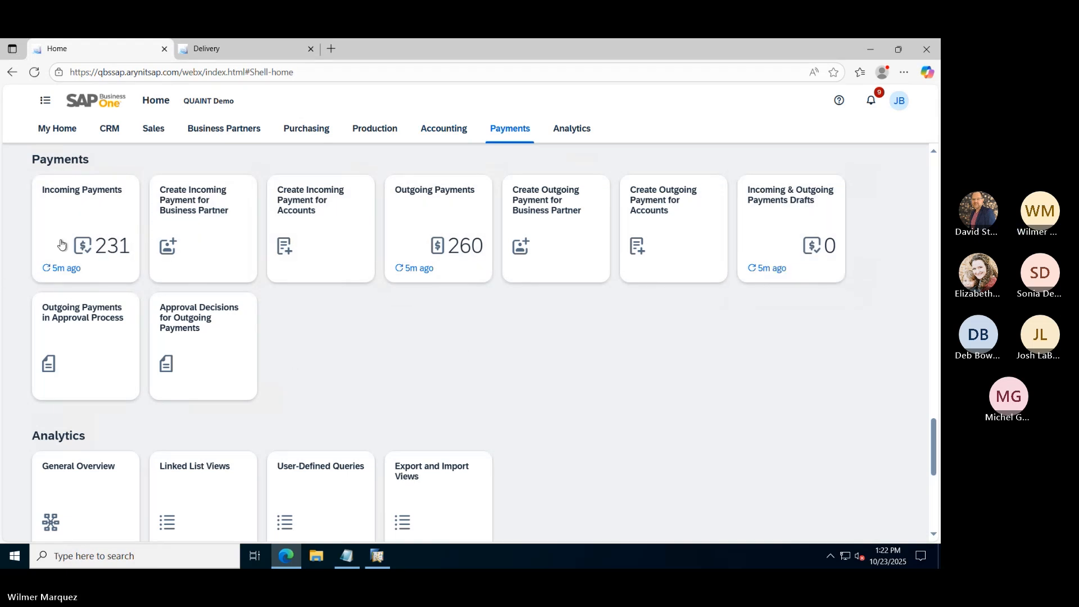
{"action": "left_click", "coordinate": [84, 220]}
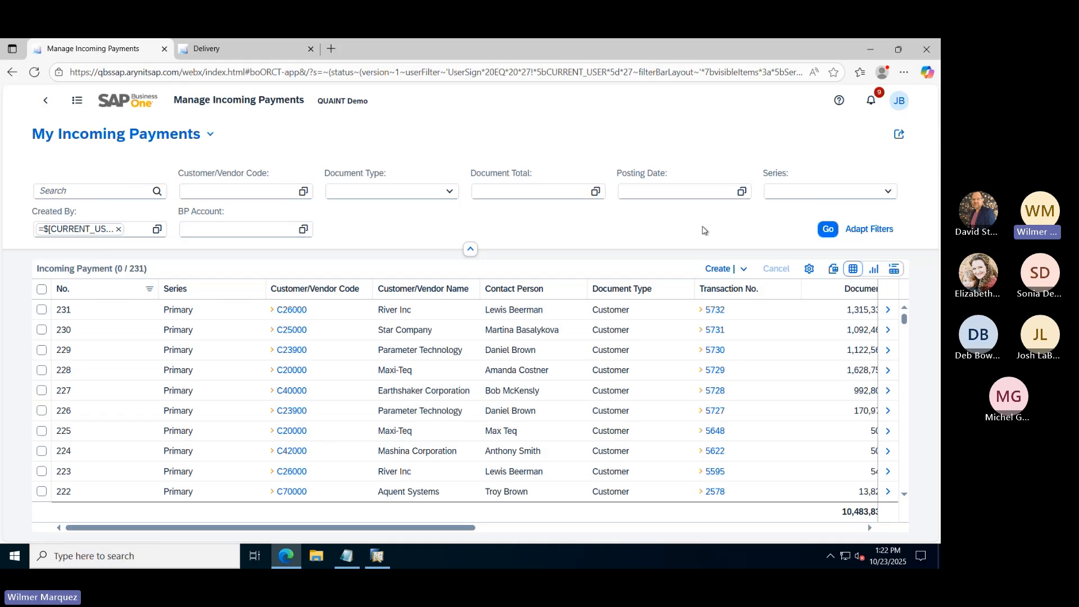
{"action": "key", "text": "alt+Left"}
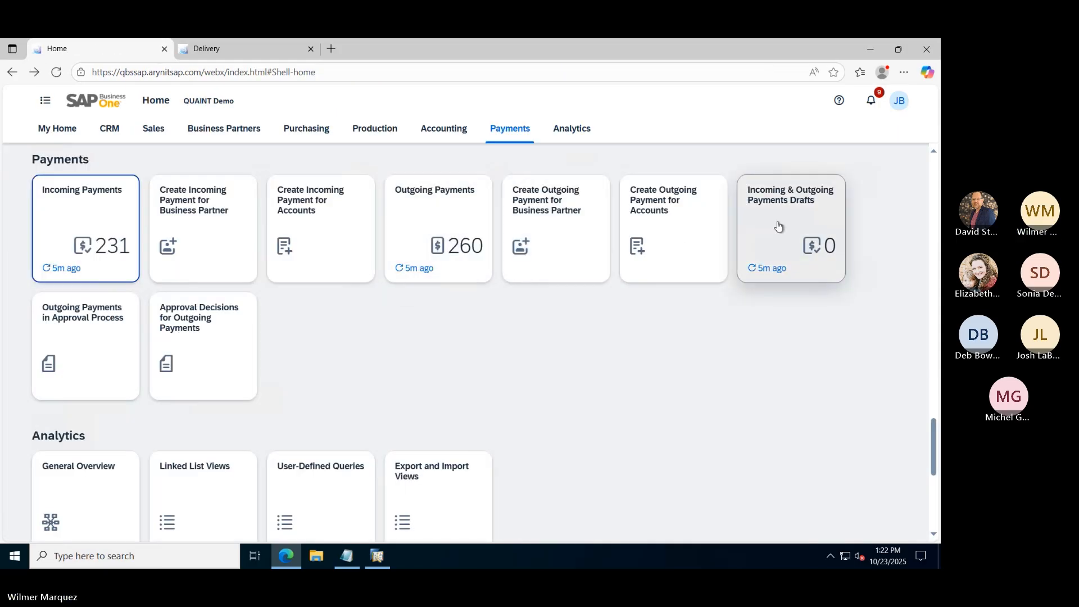
Start an incoming payment for a business partner, check the document type options keeping Customer, and look through the form's sections
{"action": "left_click", "coordinate": [228, 243]}
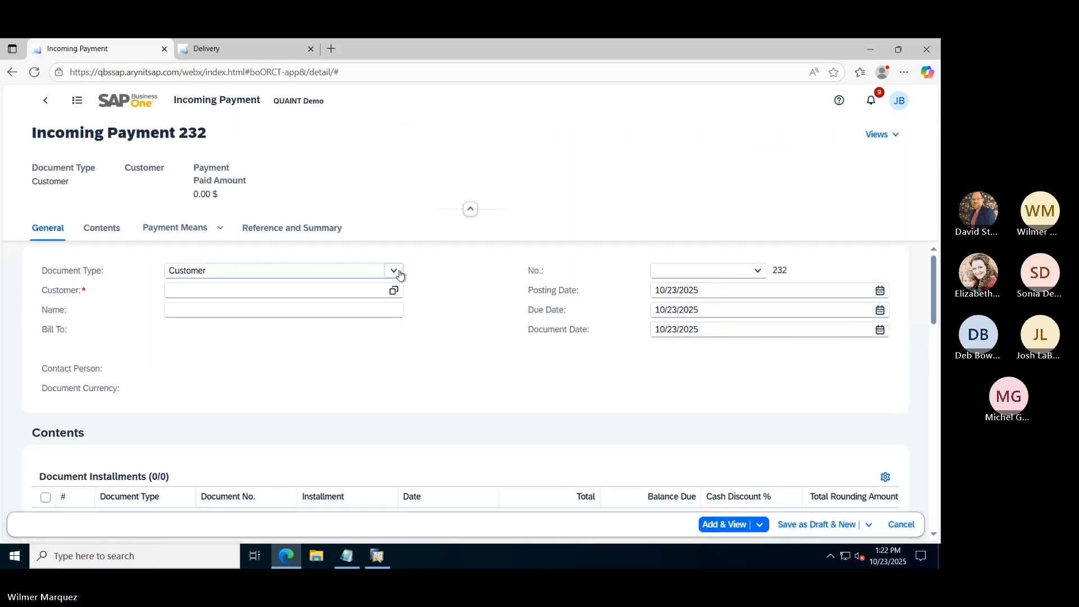
{"action": "left_click", "coordinate": [393, 271]}
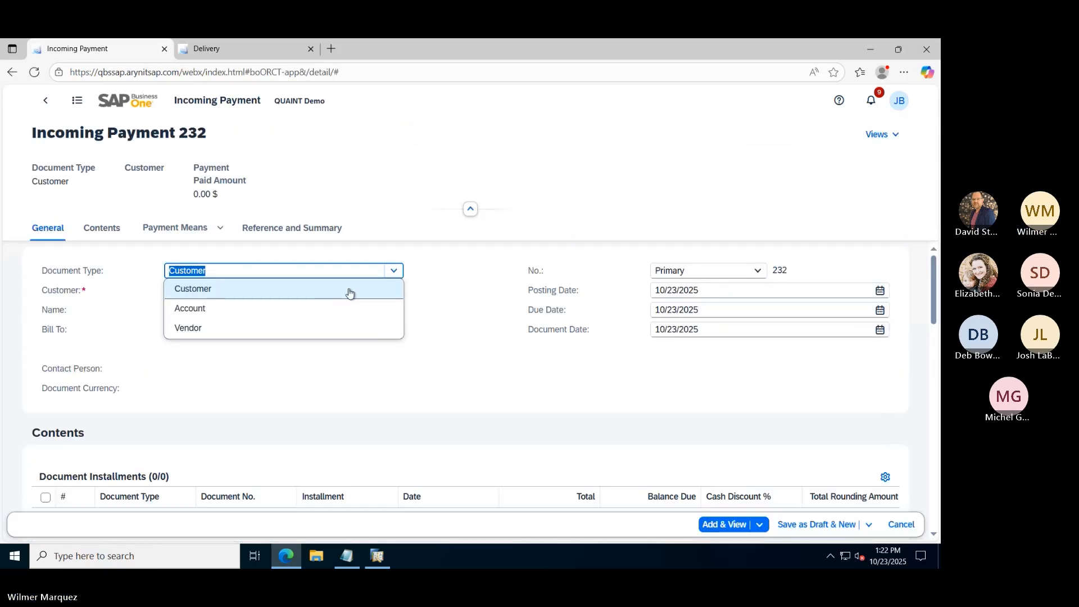
{"action": "left_click", "coordinate": [440, 295]}
{"action": "scroll", "coordinate": [347, 314], "scroll_direction": "down", "scroll_amount": 5}
{"action": "scroll", "coordinate": [267, 322], "scroll_direction": "up", "scroll_amount": 3}
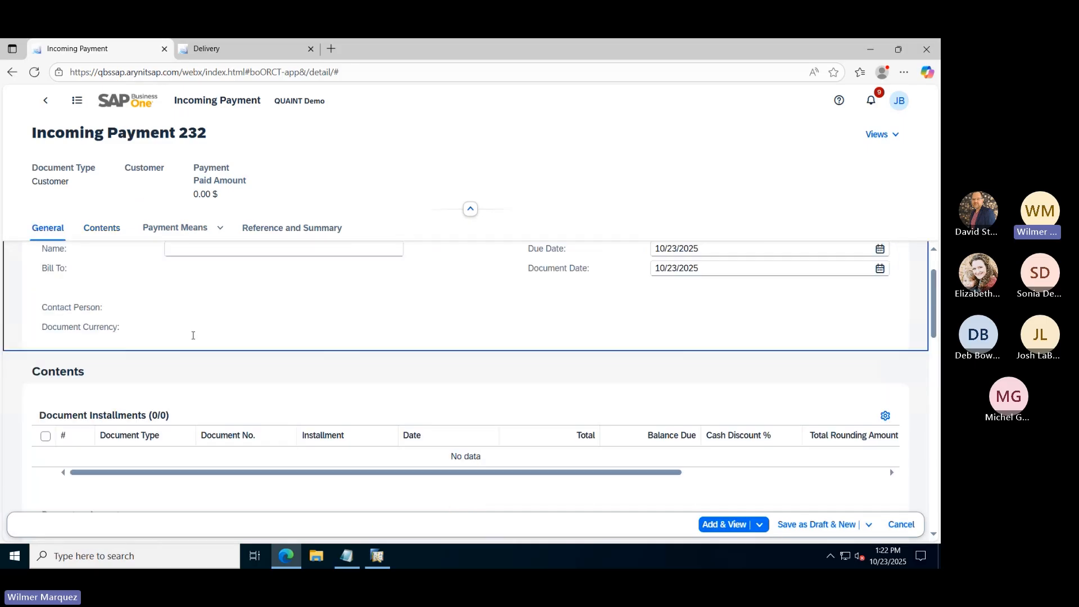
{"action": "scroll", "coordinate": [197, 331], "scroll_direction": "down", "scroll_amount": 5}
{"action": "scroll", "coordinate": [373, 366], "scroll_direction": "up", "scroll_amount": 7}
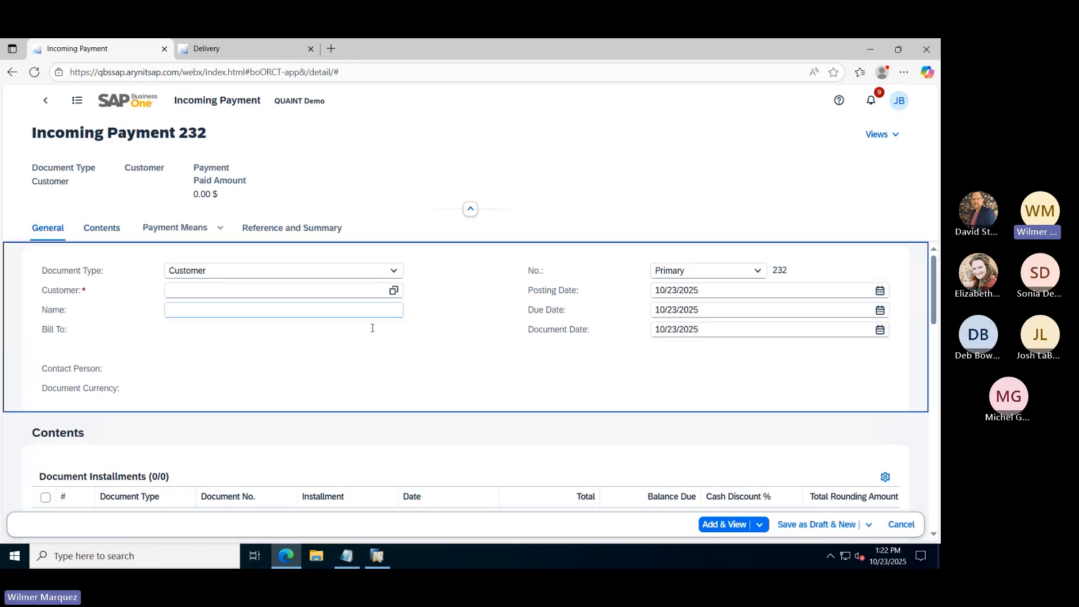
{"action": "scroll", "coordinate": [274, 360], "scroll_direction": "down", "scroll_amount": 2}
{"action": "scroll", "coordinate": [274, 360], "scroll_direction": "down", "scroll_amount": 3}
{"action": "scroll", "coordinate": [356, 332], "scroll_direction": "up", "scroll_amount": 5}
Choose Maxi-Teq as the payment's customer and select its A/R invoice dated 08/07/2017 for payment
{"action": "left_click", "coordinate": [383, 291]}
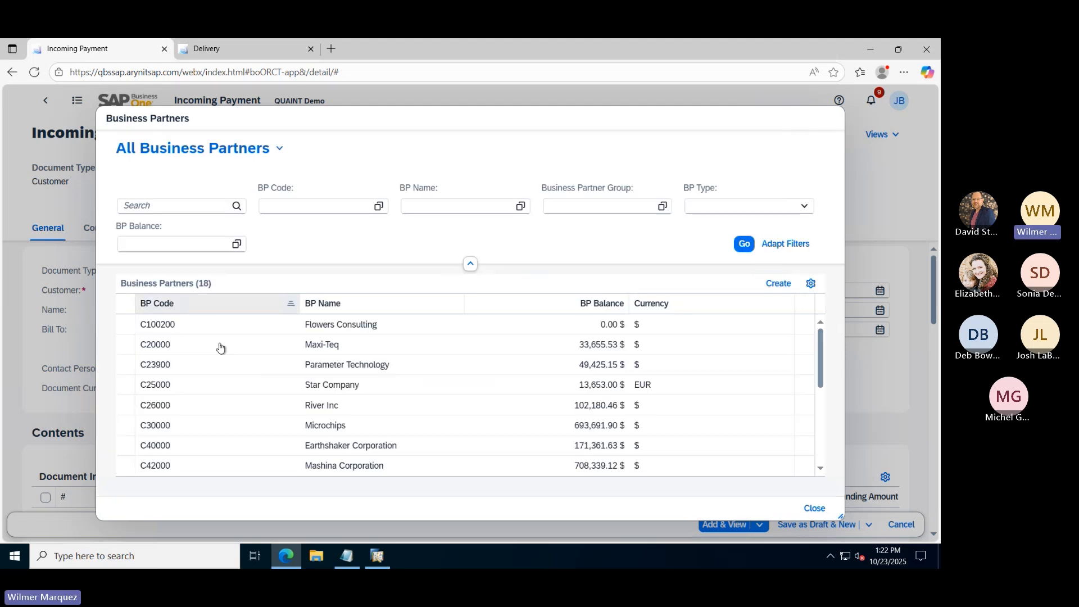
{"action": "left_click", "coordinate": [244, 345]}
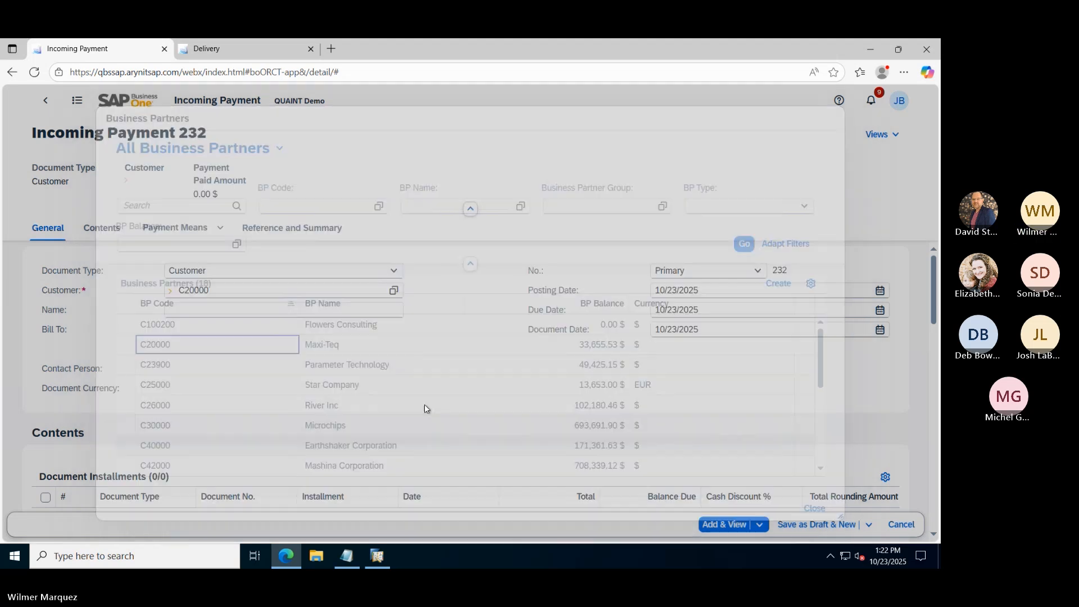
{"action": "scroll", "coordinate": [225, 370], "scroll_direction": "down", "scroll_amount": 4}
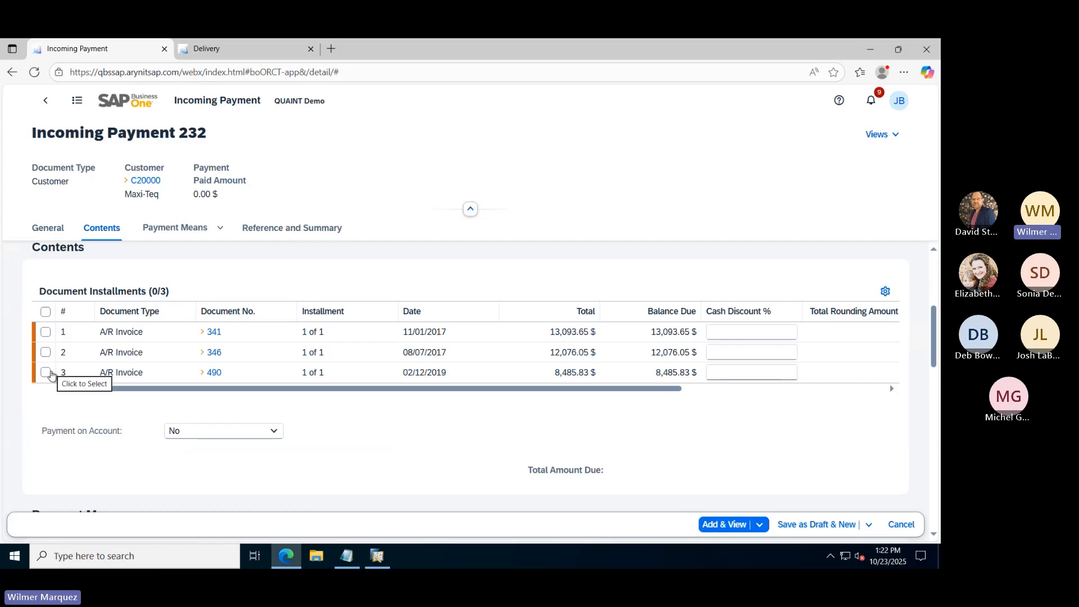
{"action": "left_click", "coordinate": [46, 333]}
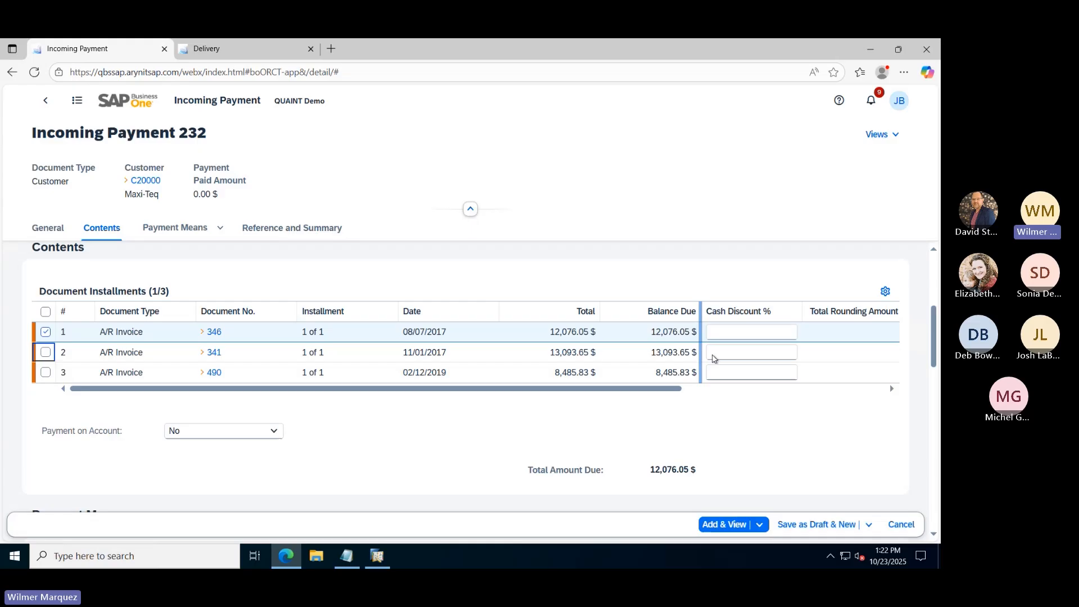
Enter the invoice's full balance of 12,076.05 $ as the cash total in the payment means
{"action": "scroll", "coordinate": [783, 376], "scroll_direction": "down", "scroll_amount": 4}
{"action": "scroll", "coordinate": [783, 376], "scroll_direction": "down", "scroll_amount": 6}
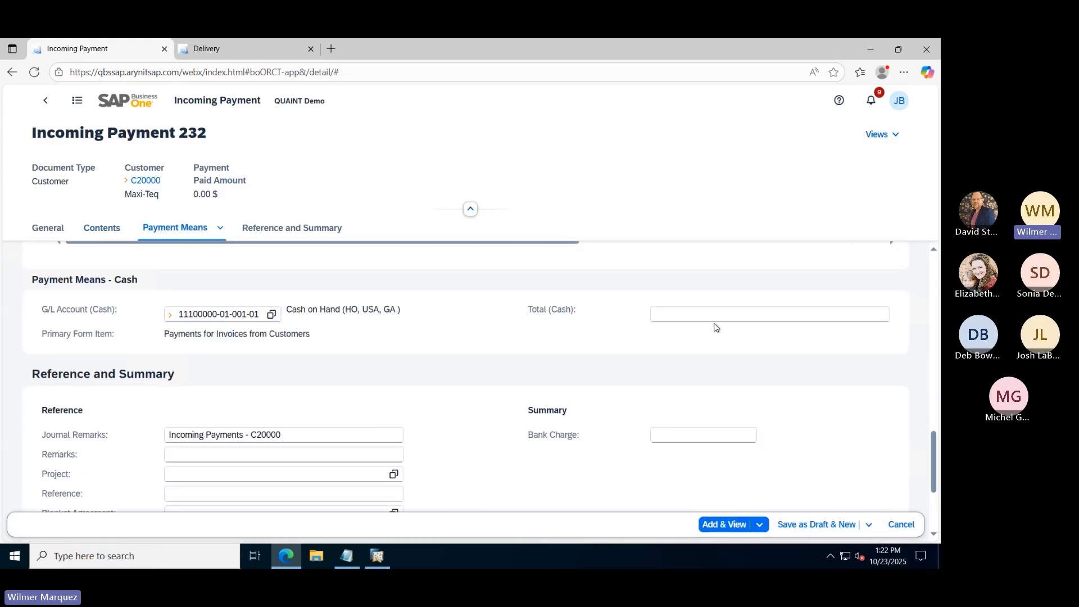
{"action": "left_click", "coordinate": [732, 317]}
{"action": "key", "text": "ctrl+b"}
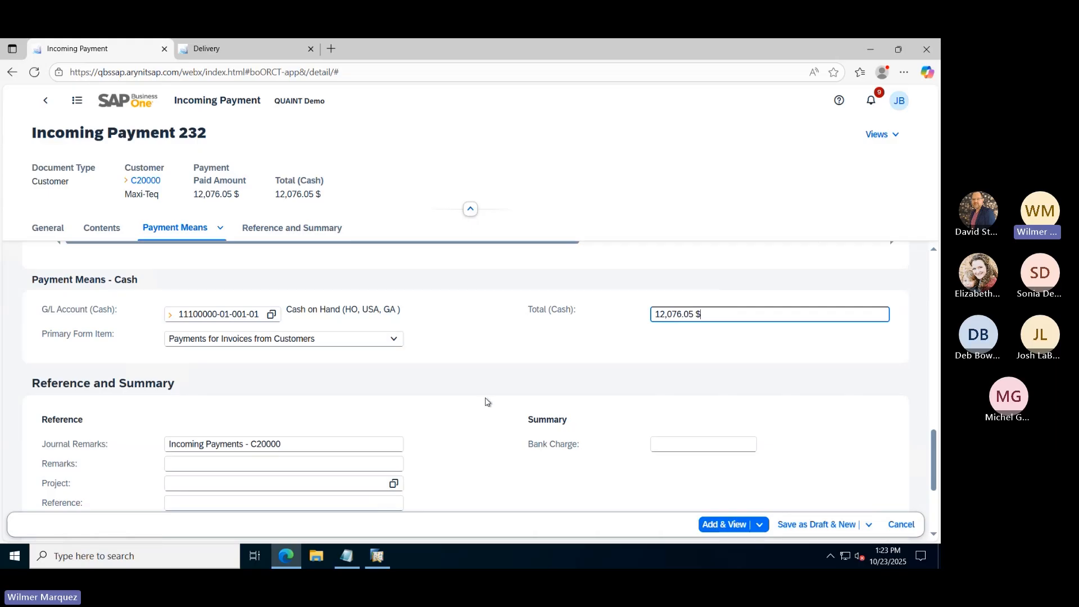
Review the payment's reference and summary details, add the incoming payment with Add & View, and confirm the posting
{"action": "scroll", "coordinate": [298, 393], "scroll_direction": "down", "scroll_amount": 3}
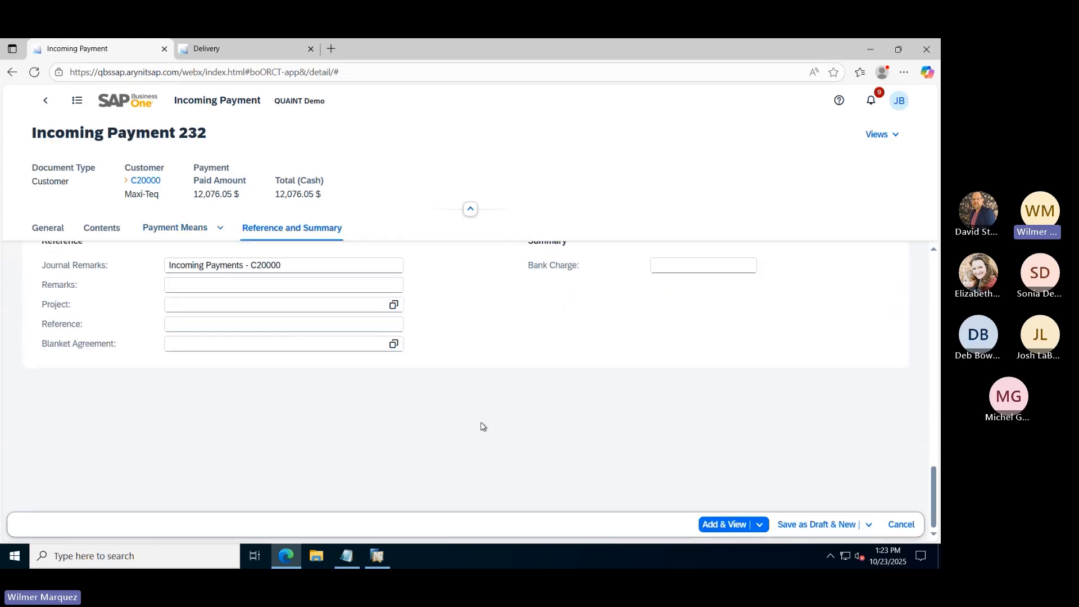
{"action": "scroll", "coordinate": [720, 494], "scroll_direction": "up", "scroll_amount": 3}
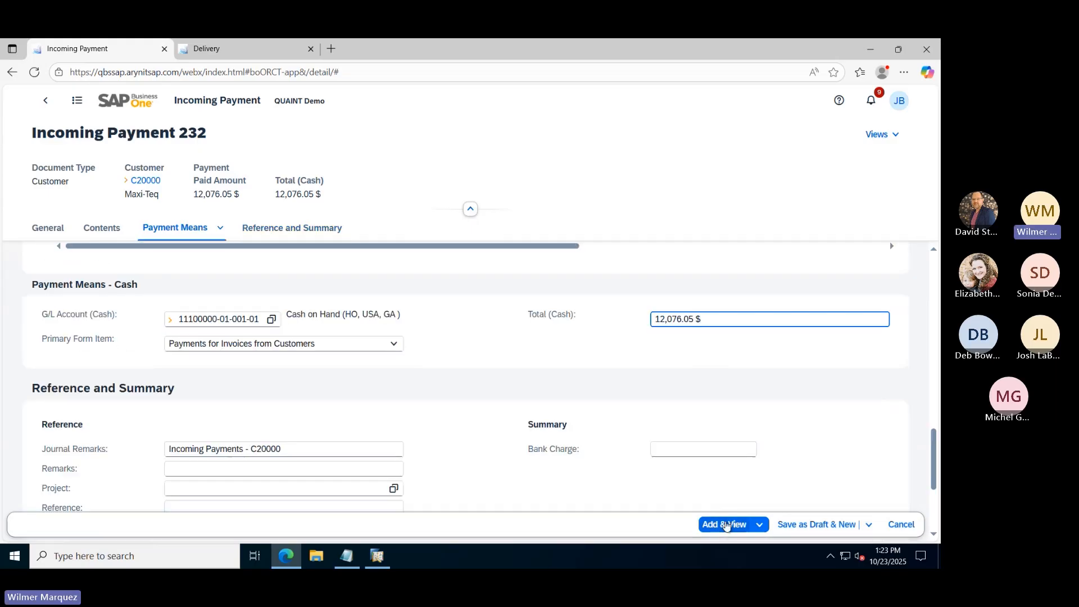
{"action": "left_click", "coordinate": [724, 524]}
{"action": "left_click", "coordinate": [538, 341]}
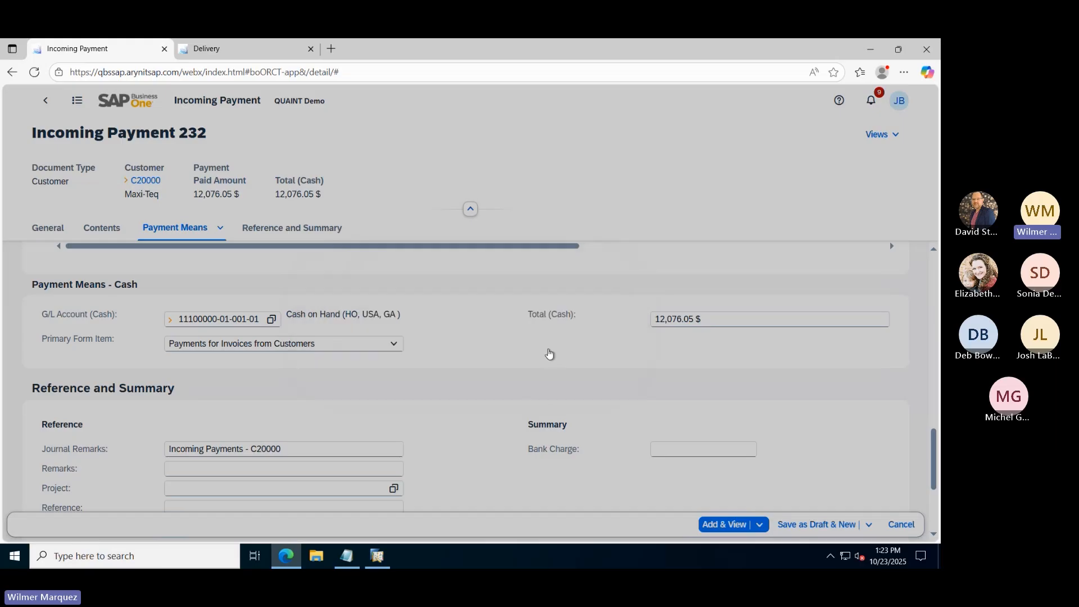
{"action": "scroll", "coordinate": [441, 368], "scroll_direction": "up", "scroll_amount": 2}
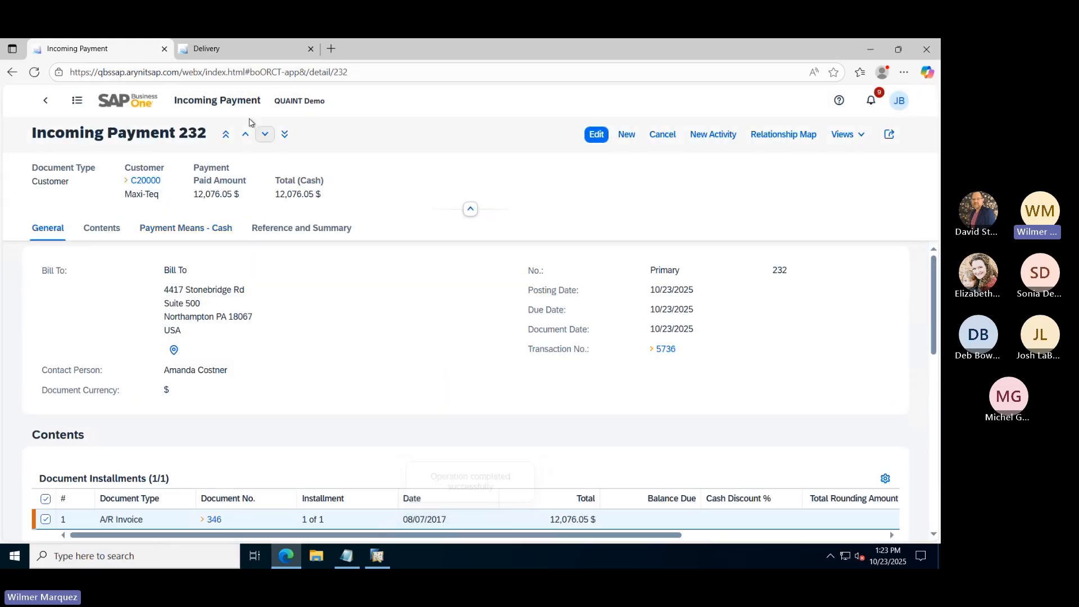
Return to the home page, glance at the delivery open in the other browser tab, and show the Analytics section
{"action": "left_click", "coordinate": [120, 102]}
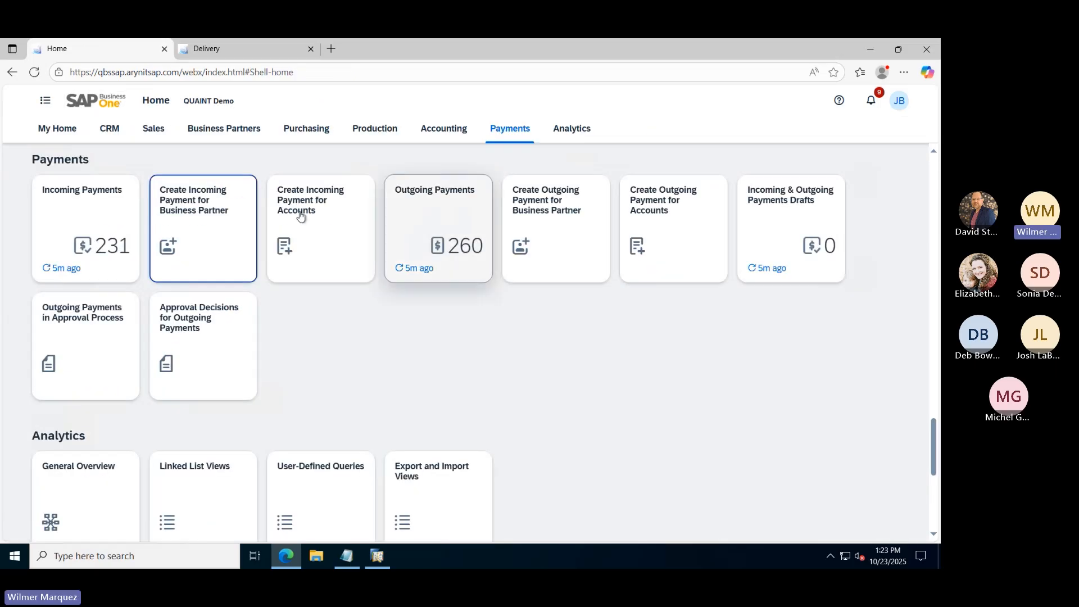
{"action": "left_click", "coordinate": [236, 48]}
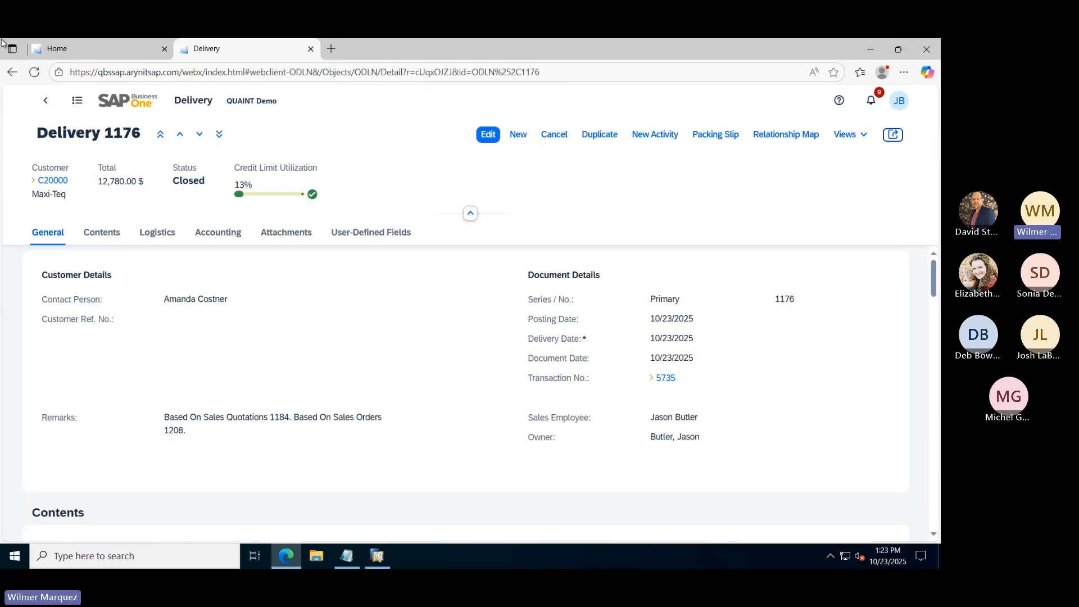
{"action": "left_click", "coordinate": [73, 52]}
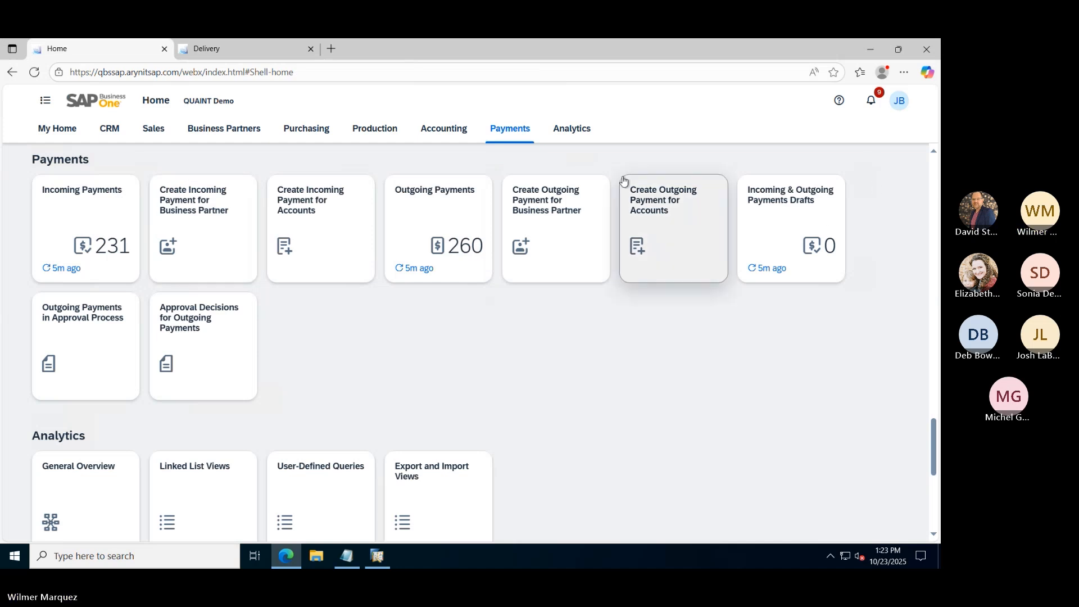
{"action": "left_click", "coordinate": [577, 134]}
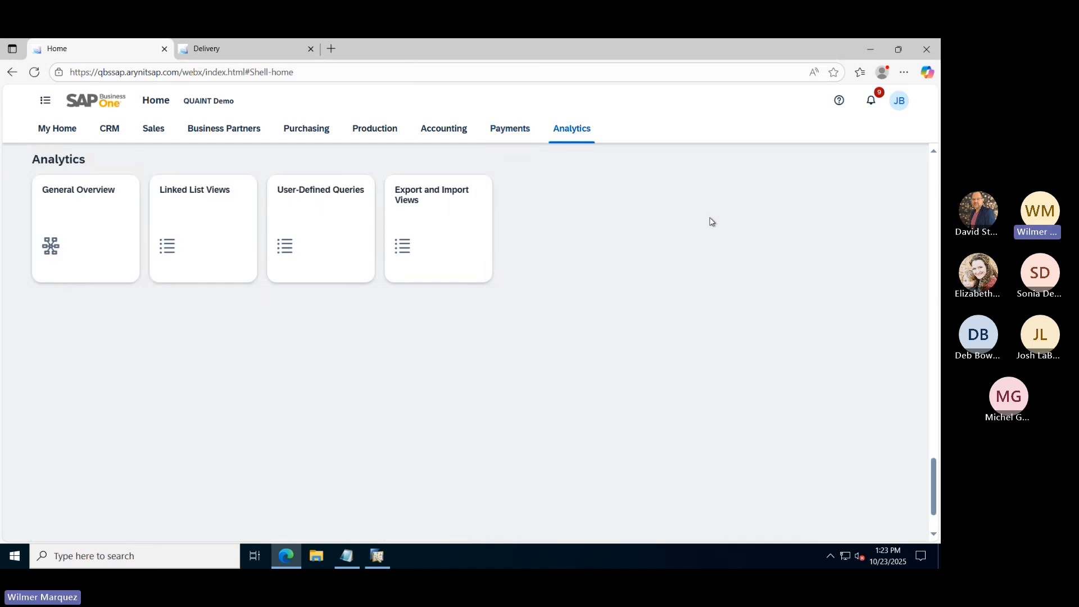
Open home page editing, look over the Analytics and hidden Service groups, and close the editing mode without changes
{"action": "left_click", "coordinate": [899, 100]}
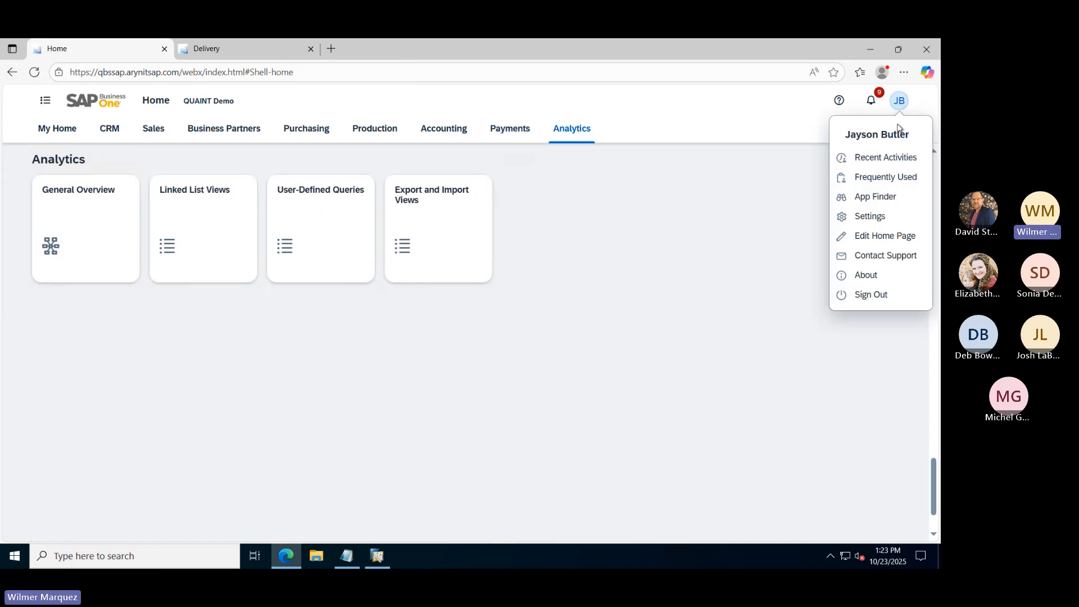
{"action": "left_click", "coordinate": [887, 237]}
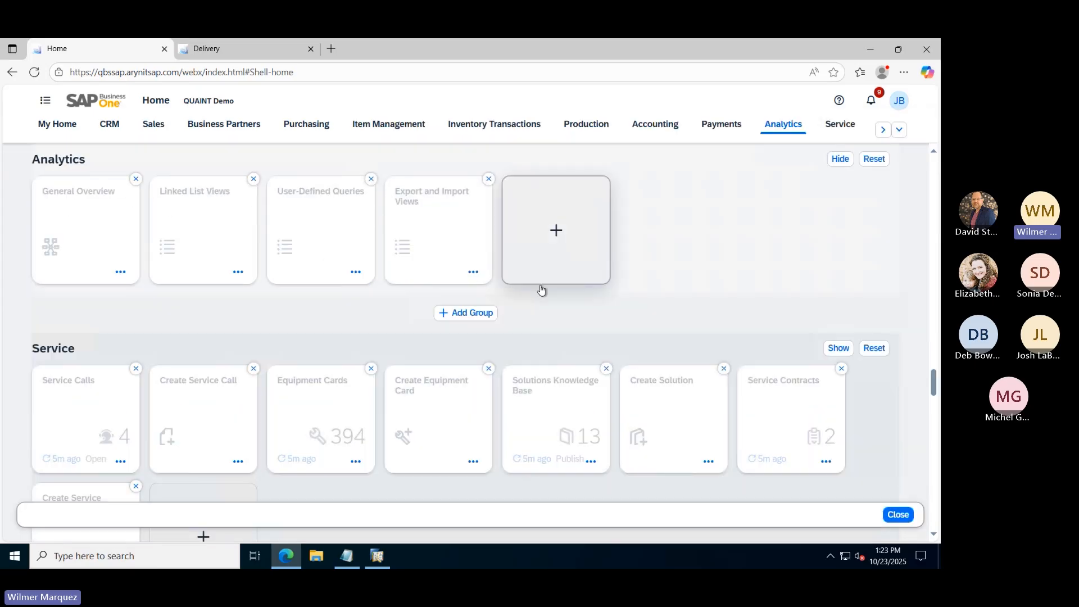
{"action": "scroll", "coordinate": [541, 289], "scroll_direction": "down", "scroll_amount": 5}
{"action": "left_click", "coordinate": [794, 128]}
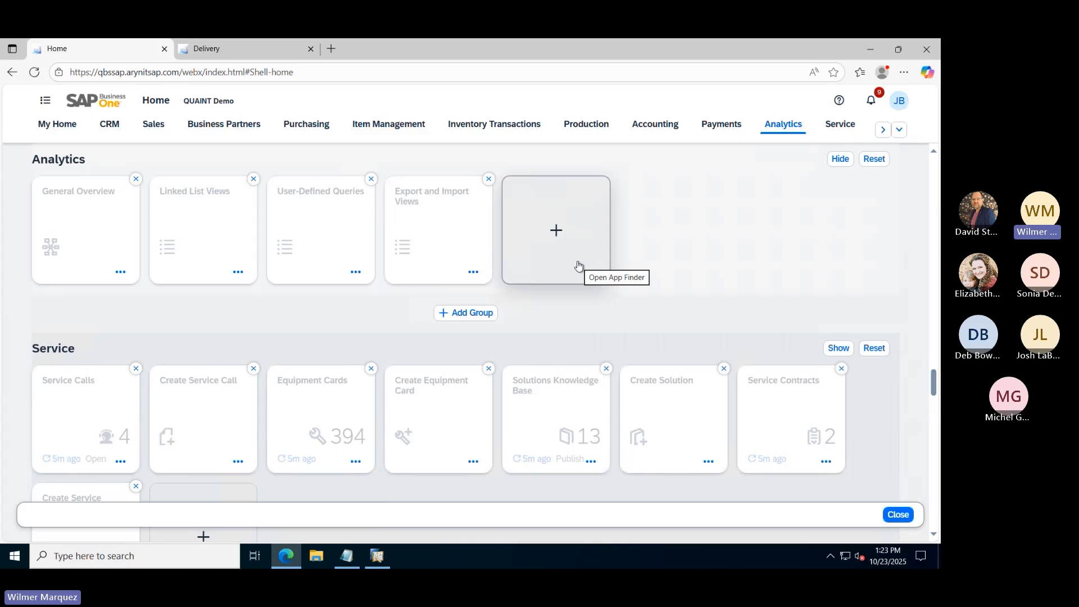
{"action": "left_click", "coordinate": [897, 514]}
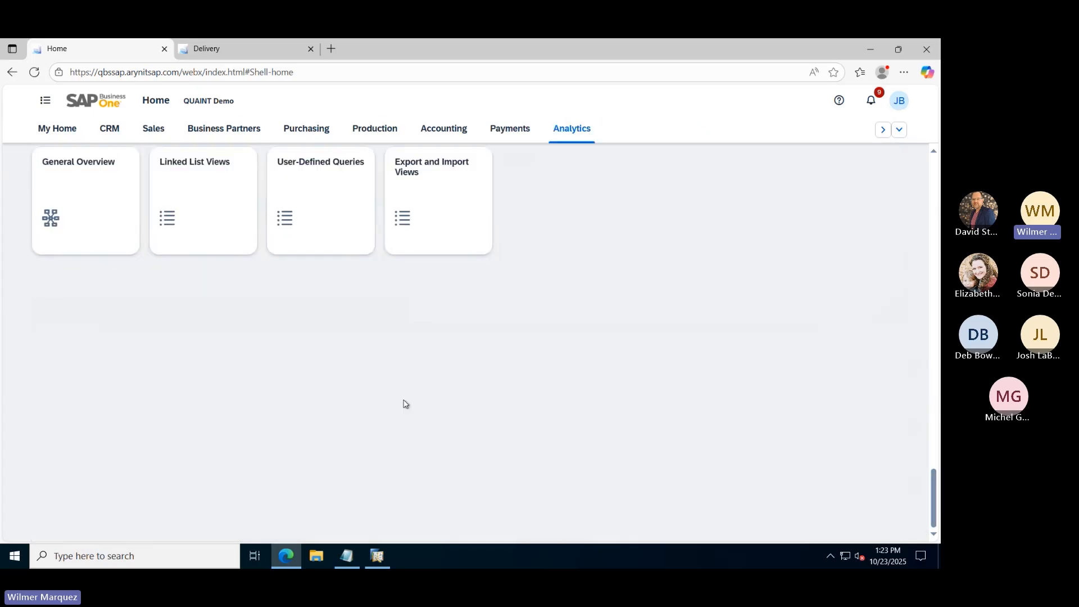
Examine the charts on the Analytics General Overview dashboard from top to bottom and return to the home page
{"action": "left_click", "coordinate": [86, 247]}
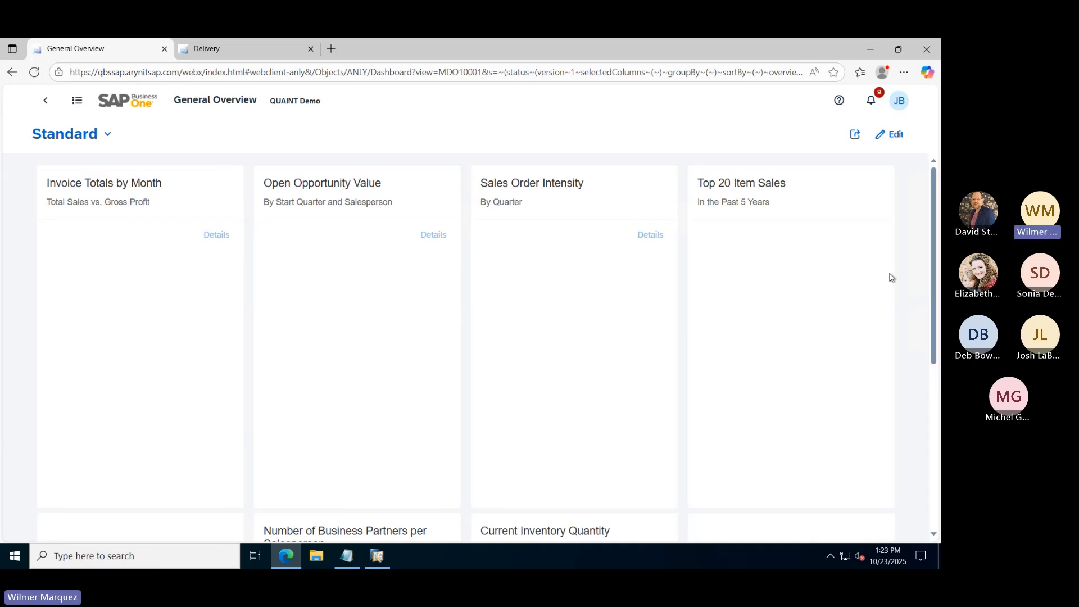
{"action": "scroll", "coordinate": [901, 272], "scroll_direction": "down", "scroll_amount": 5}
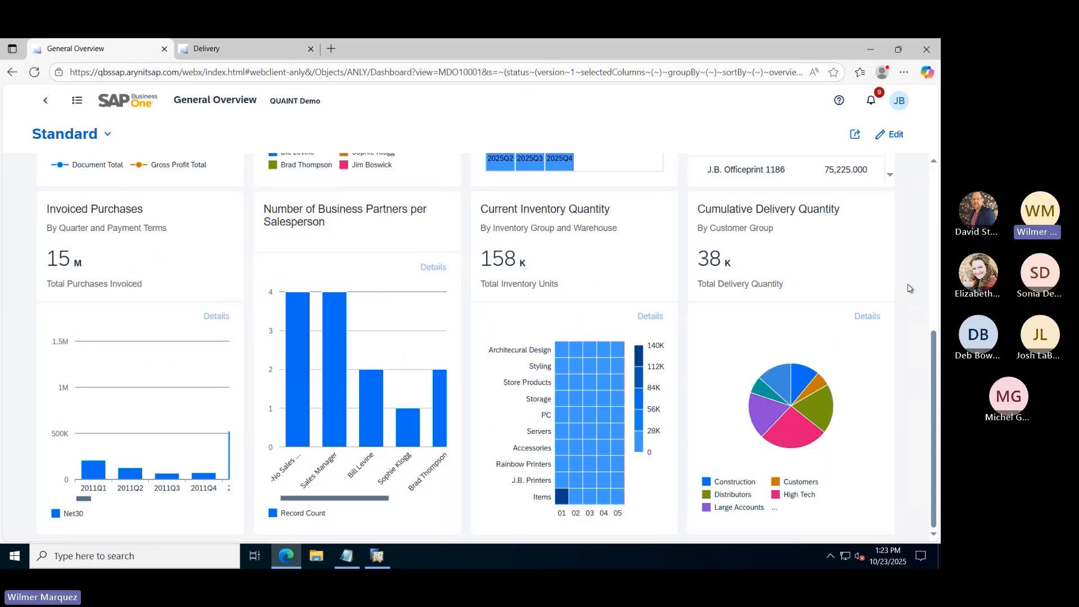
{"action": "scroll", "coordinate": [910, 288], "scroll_direction": "up", "scroll_amount": 4}
{"action": "scroll", "coordinate": [912, 292], "scroll_direction": "up", "scroll_amount": 1}
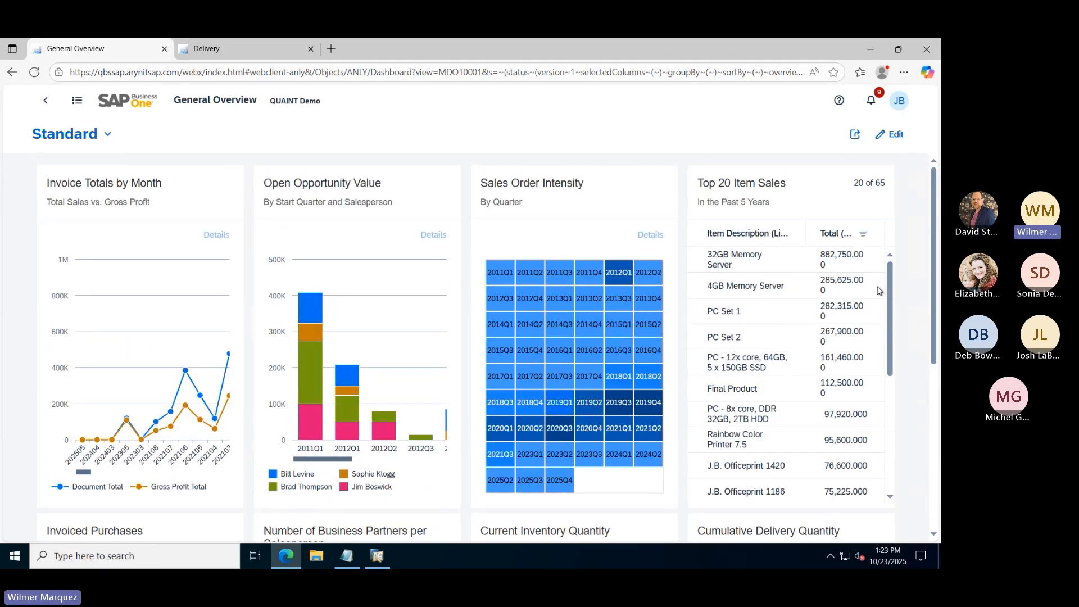
{"action": "scroll", "coordinate": [100, 358], "scroll_direction": "down", "scroll_amount": 5}
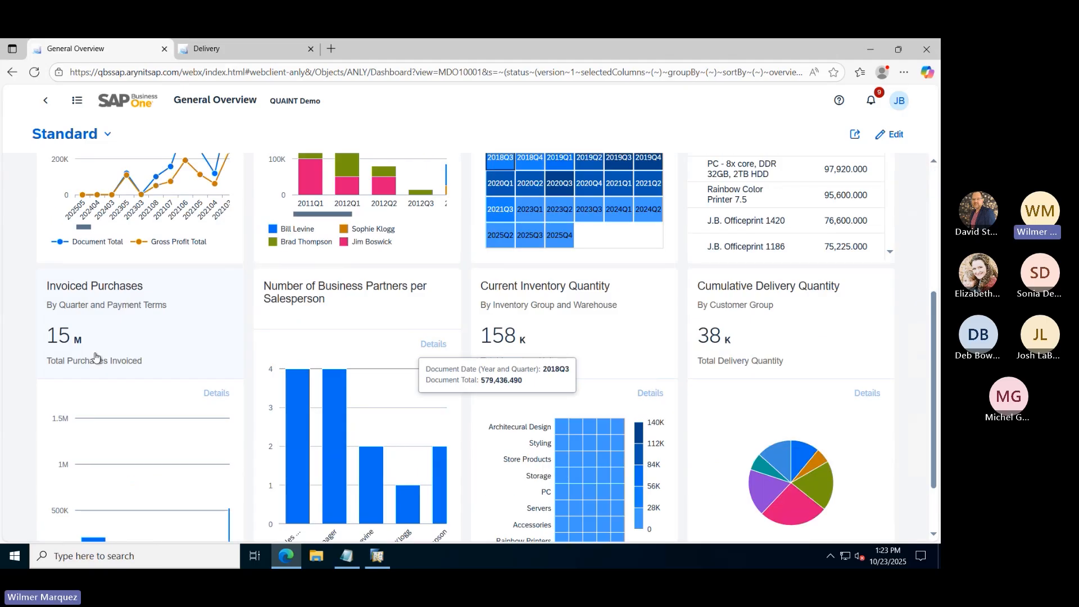
{"action": "scroll", "coordinate": [363, 379], "scroll_direction": "up", "scroll_amount": 5}
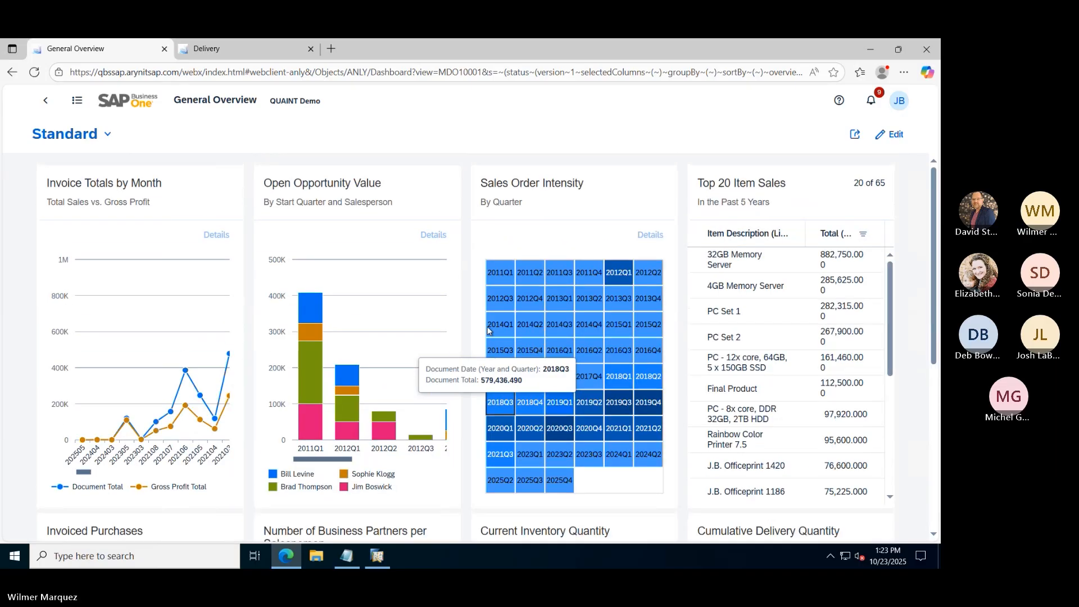
{"action": "left_click", "coordinate": [136, 103]}
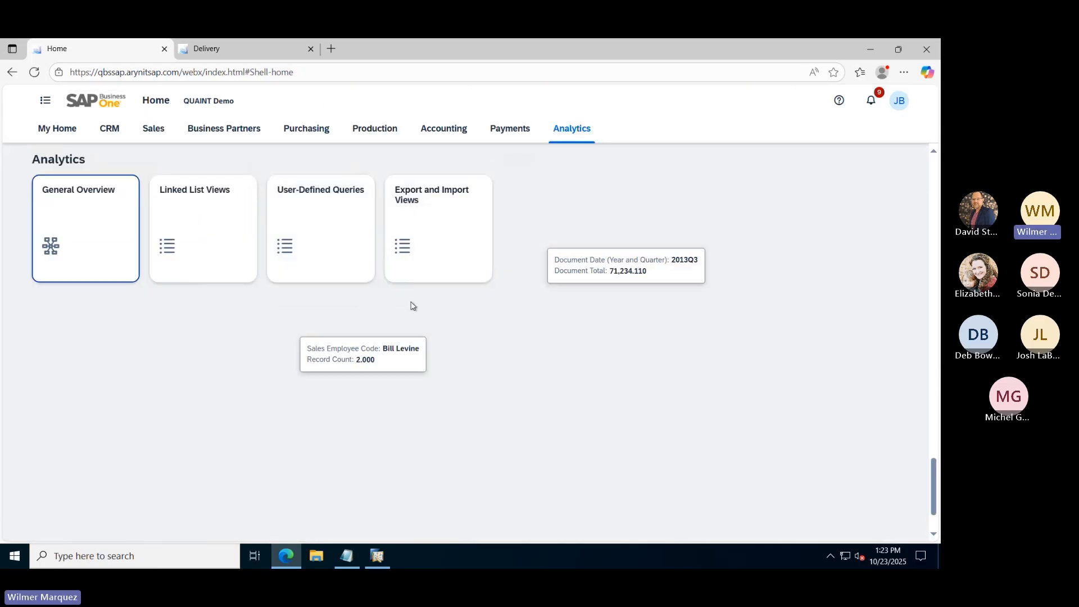